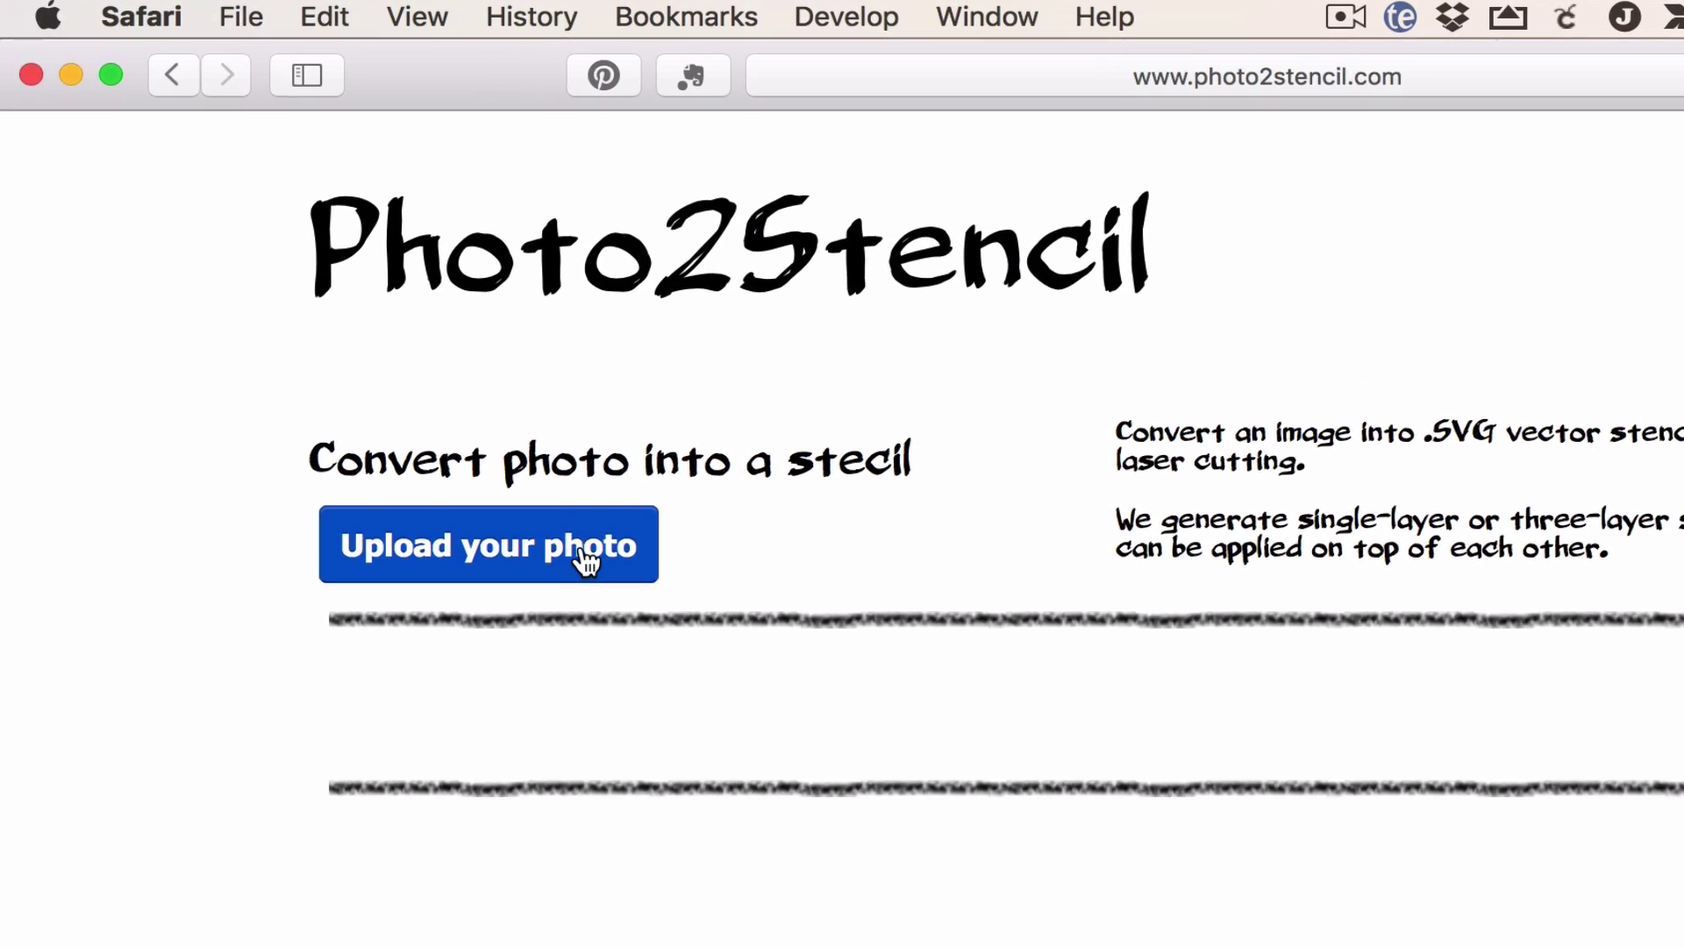
Upload the baby portrait JPG from the Desktop to the stencil converter
{"action": "left_click", "coordinate": [586, 560]}
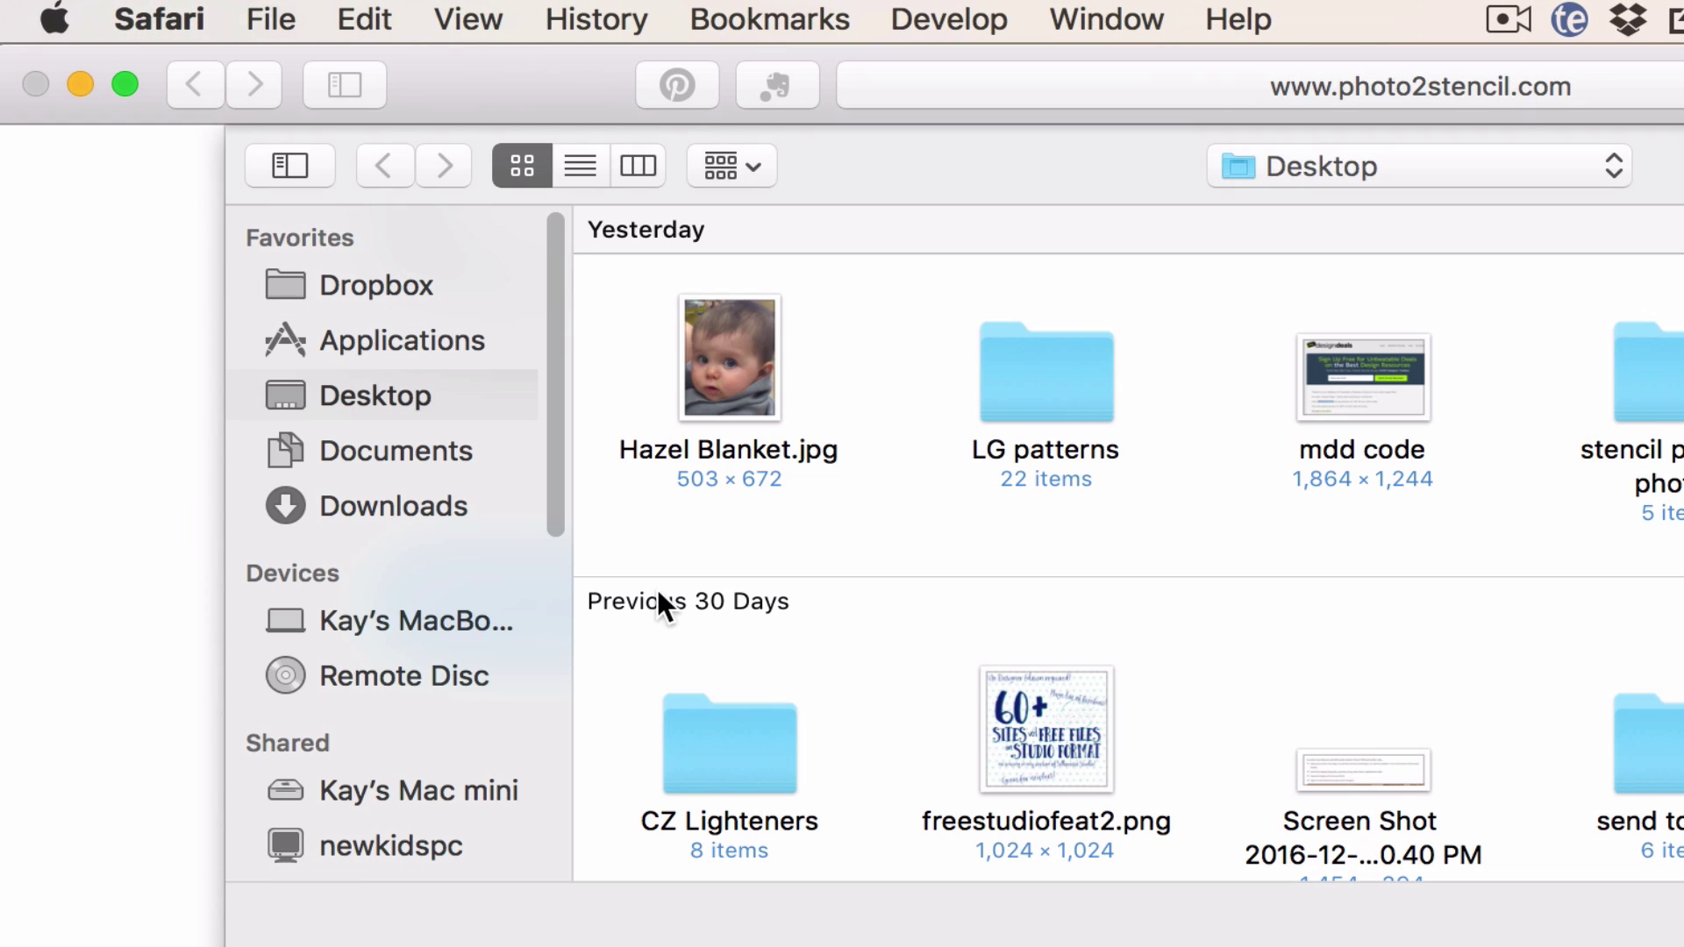
{"action": "left_click", "coordinate": [727, 386]}
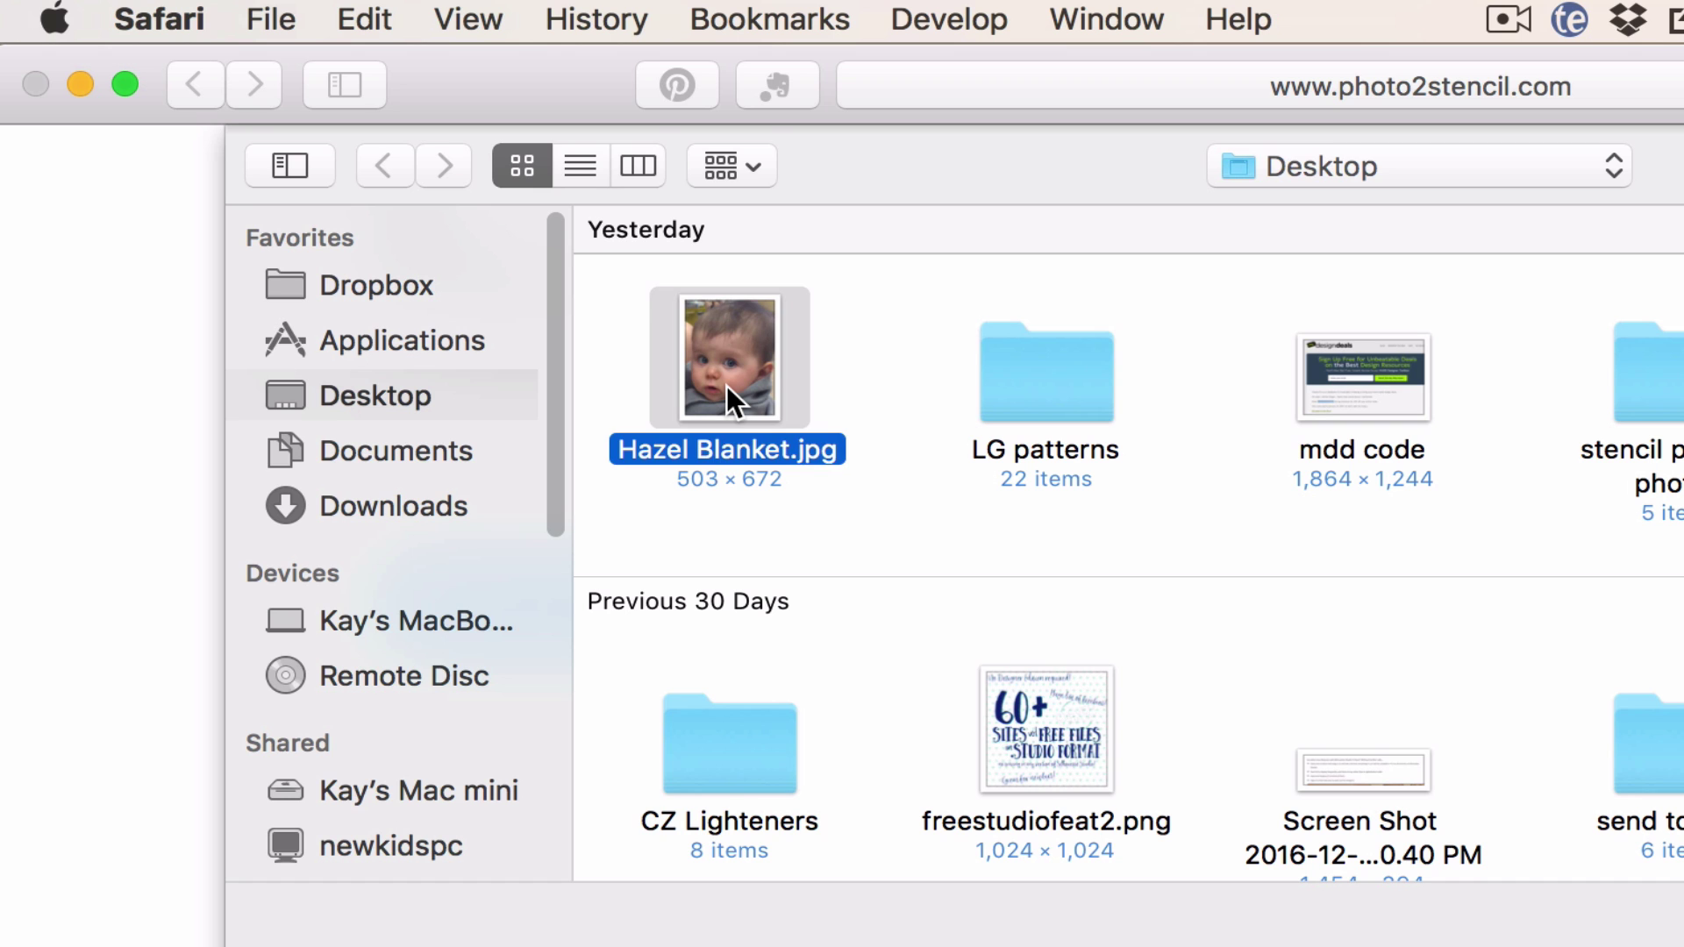
{"action": "key", "text": "Return"}
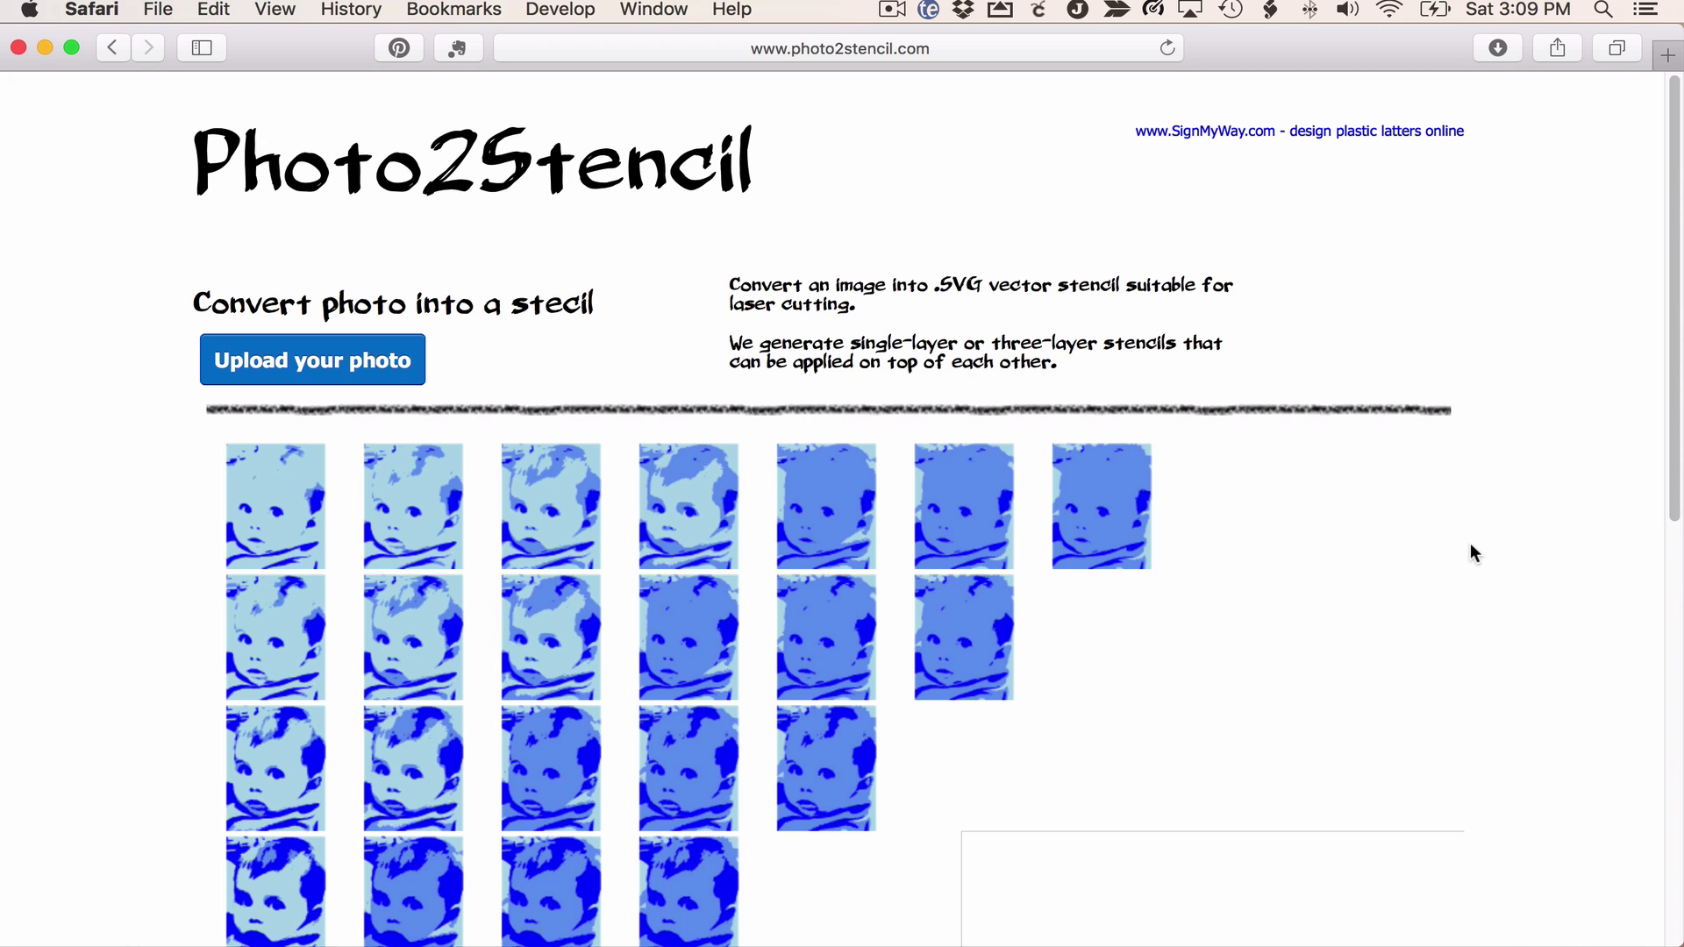
Compare the generated stencil variations and choose the second one in the third row
{"action": "scroll", "coordinate": [1470, 544], "scroll_direction": "down", "scroll_amount": 5}
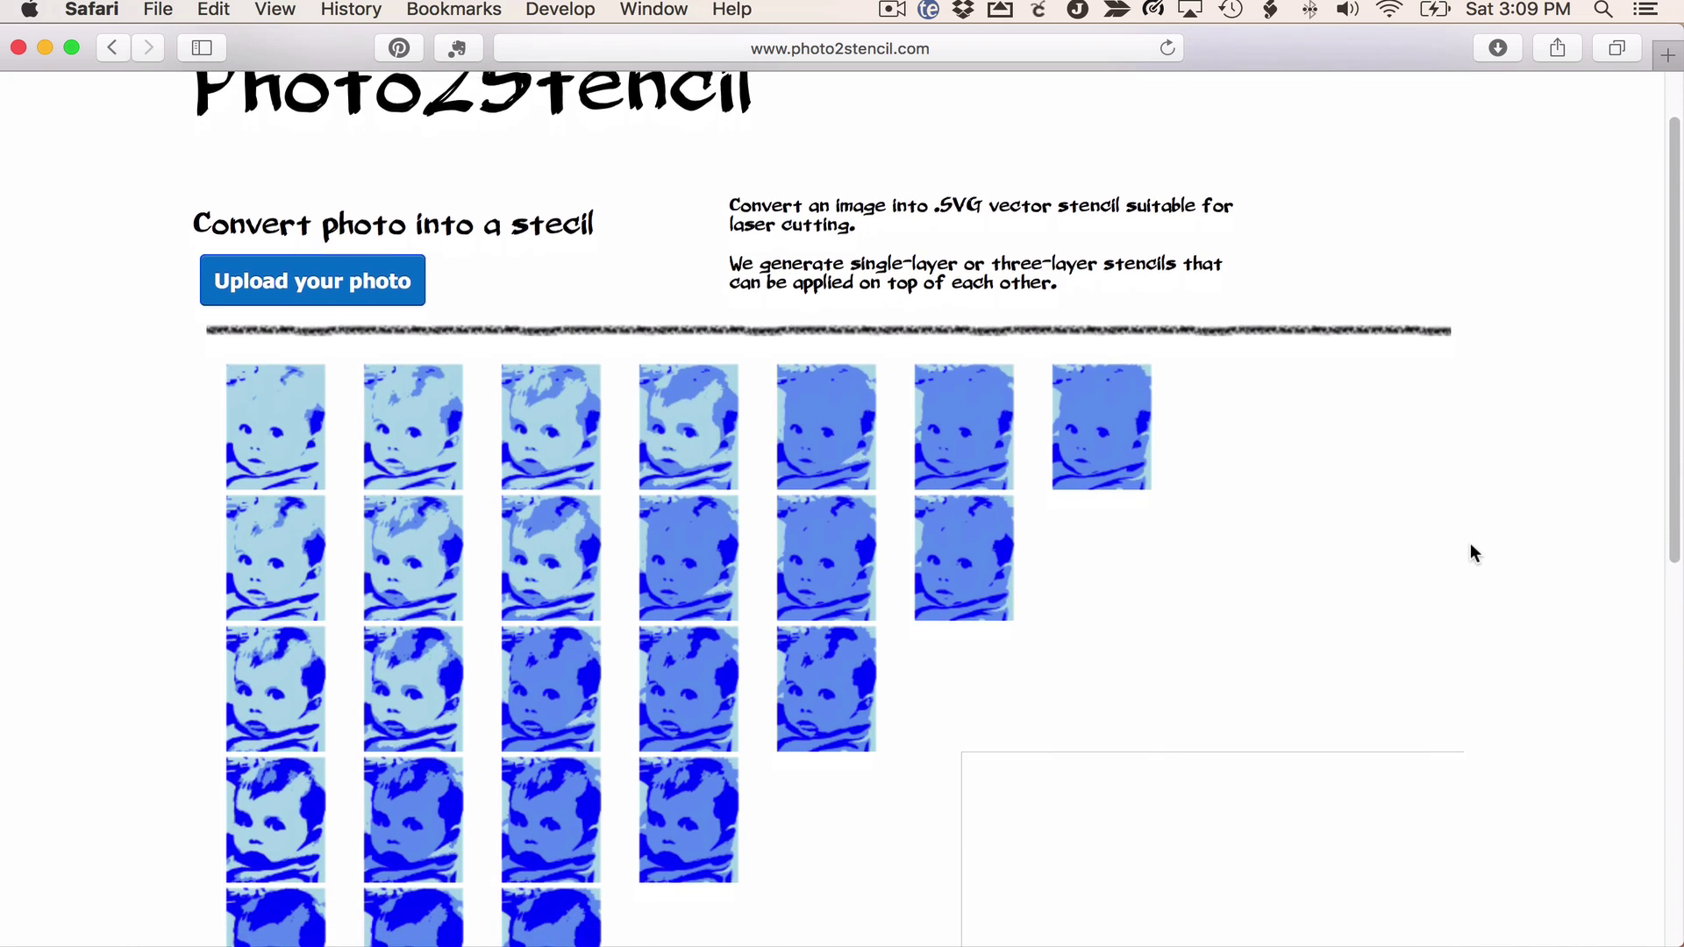
{"action": "scroll", "coordinate": [1470, 544], "scroll_direction": "down", "scroll_amount": 3}
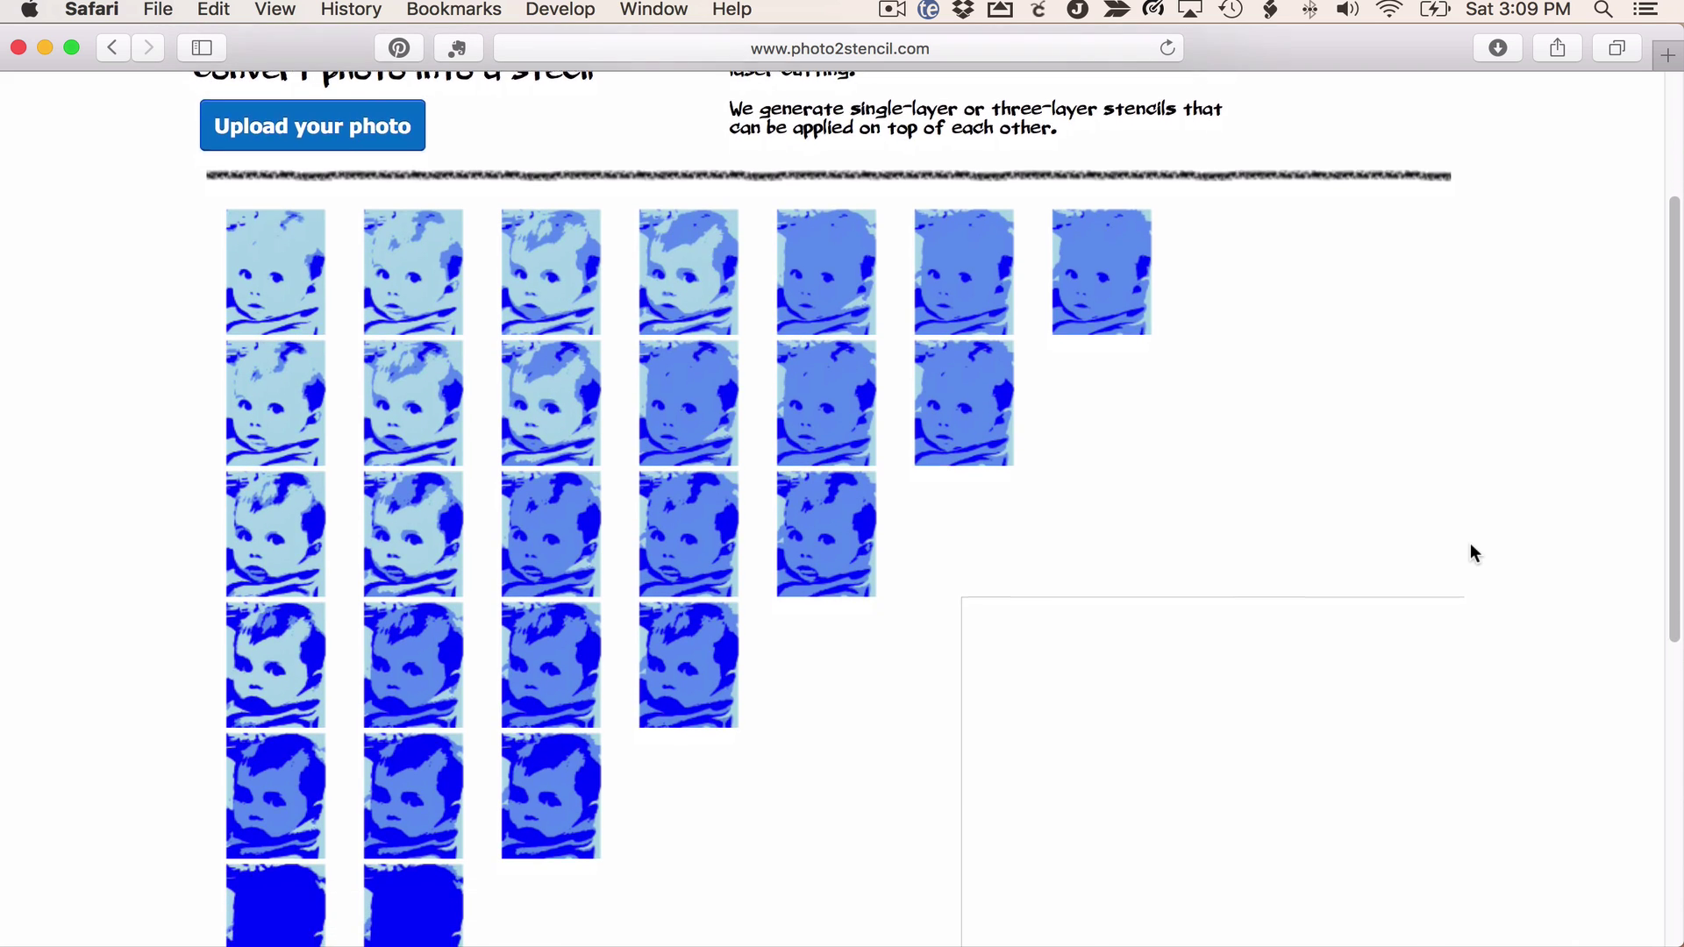
{"action": "scroll", "coordinate": [1470, 544], "scroll_direction": "down", "scroll_amount": 1}
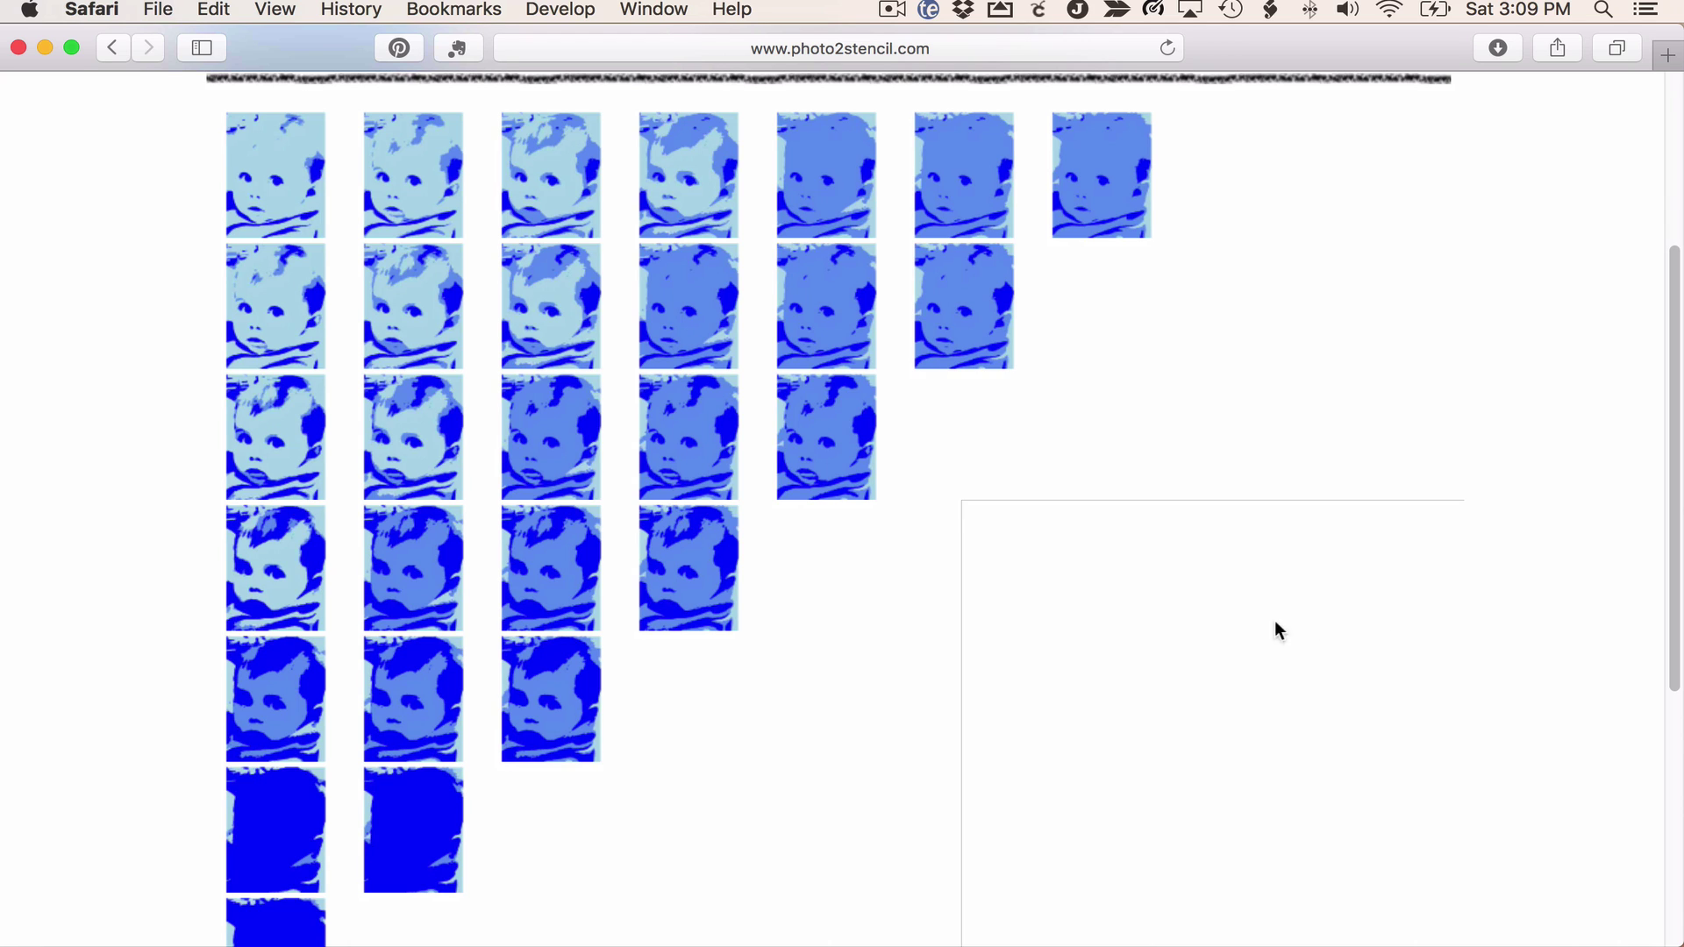
{"action": "mouse_move", "coordinate": [441, 456]}
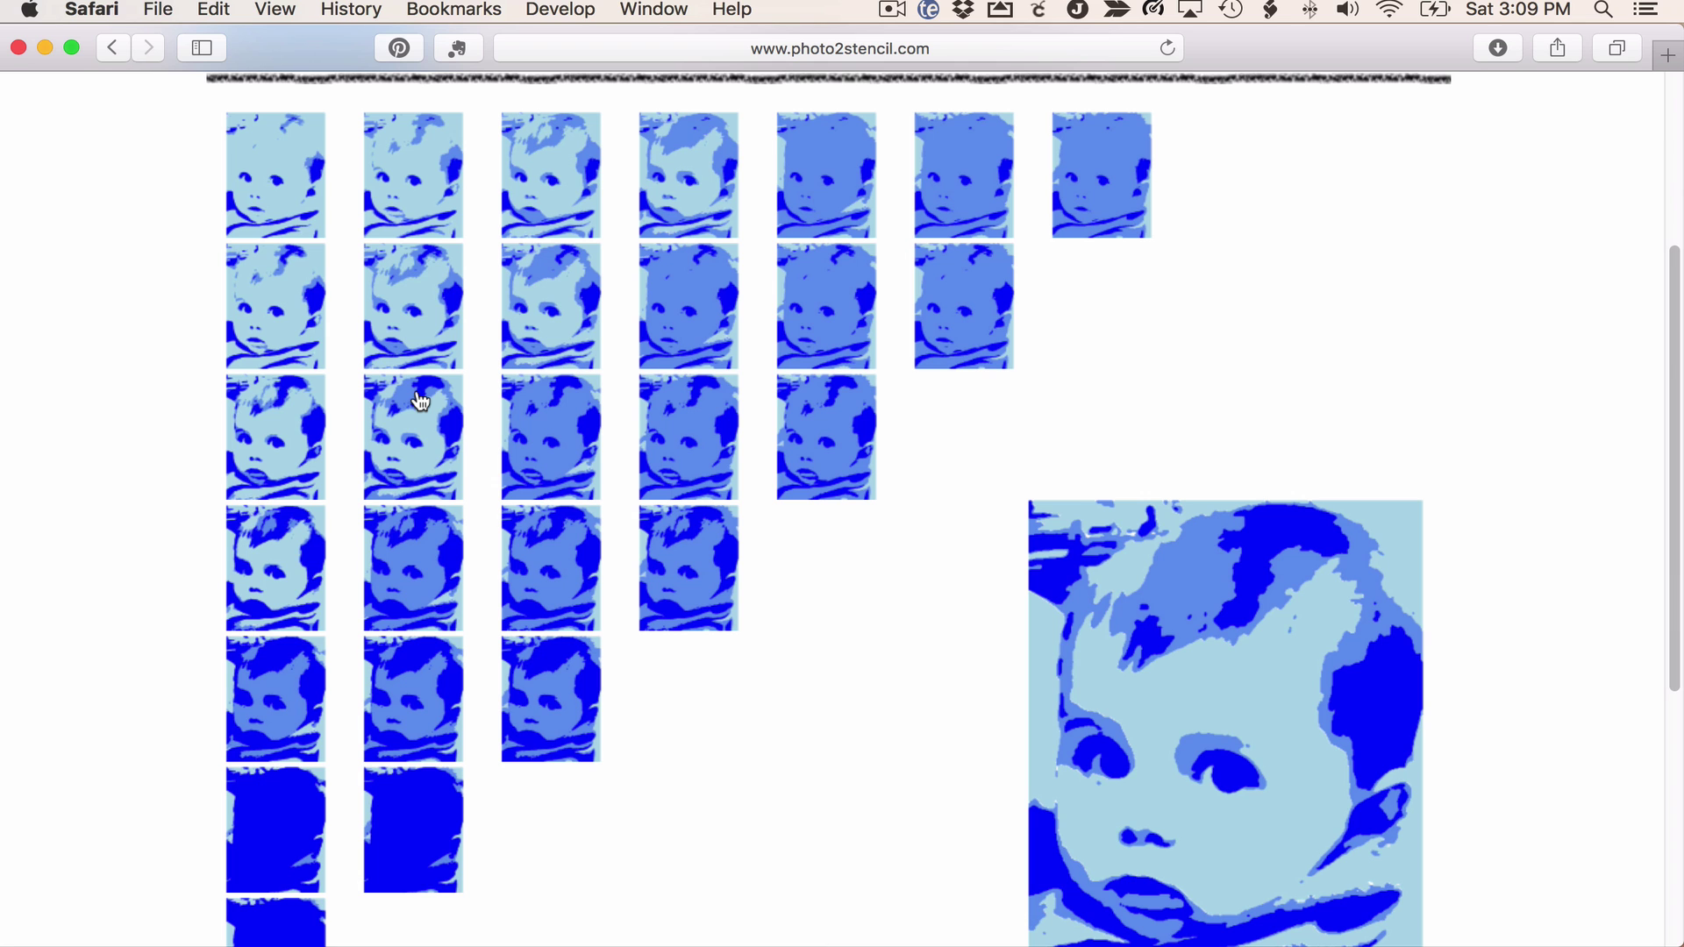
Download the Option 2 three color stencil of the chosen variation as an SVG
{"action": "scroll", "coordinate": [417, 404], "scroll_direction": "down", "scroll_amount": 10}
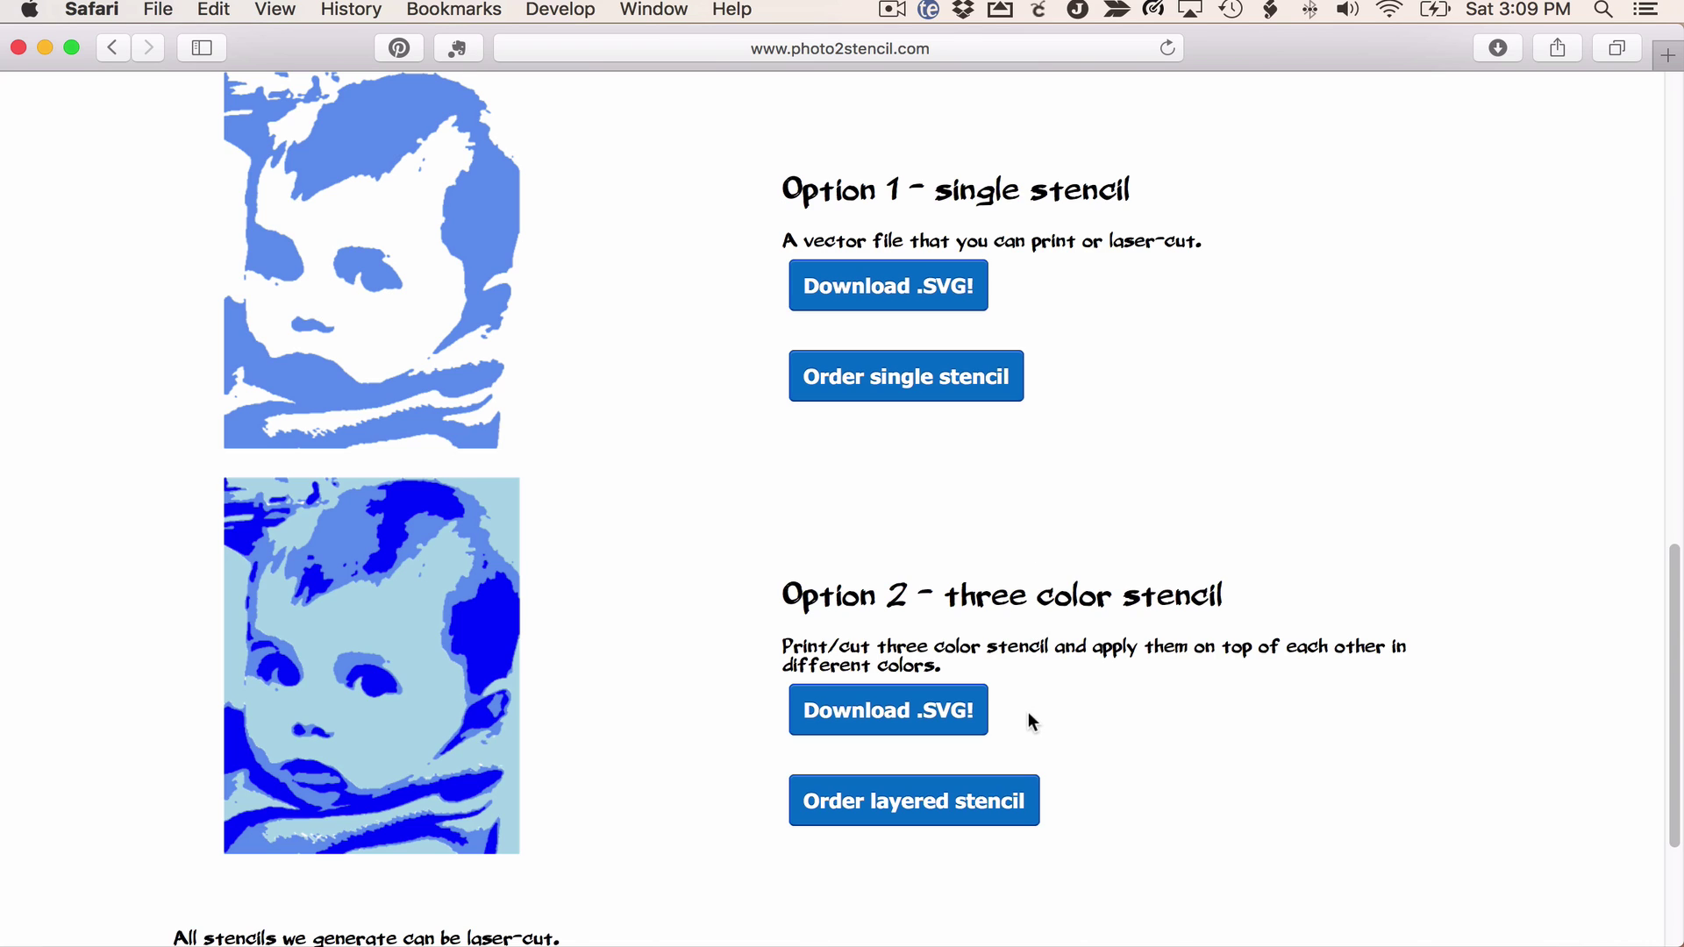
{"action": "mouse_move", "coordinate": [507, 404]}
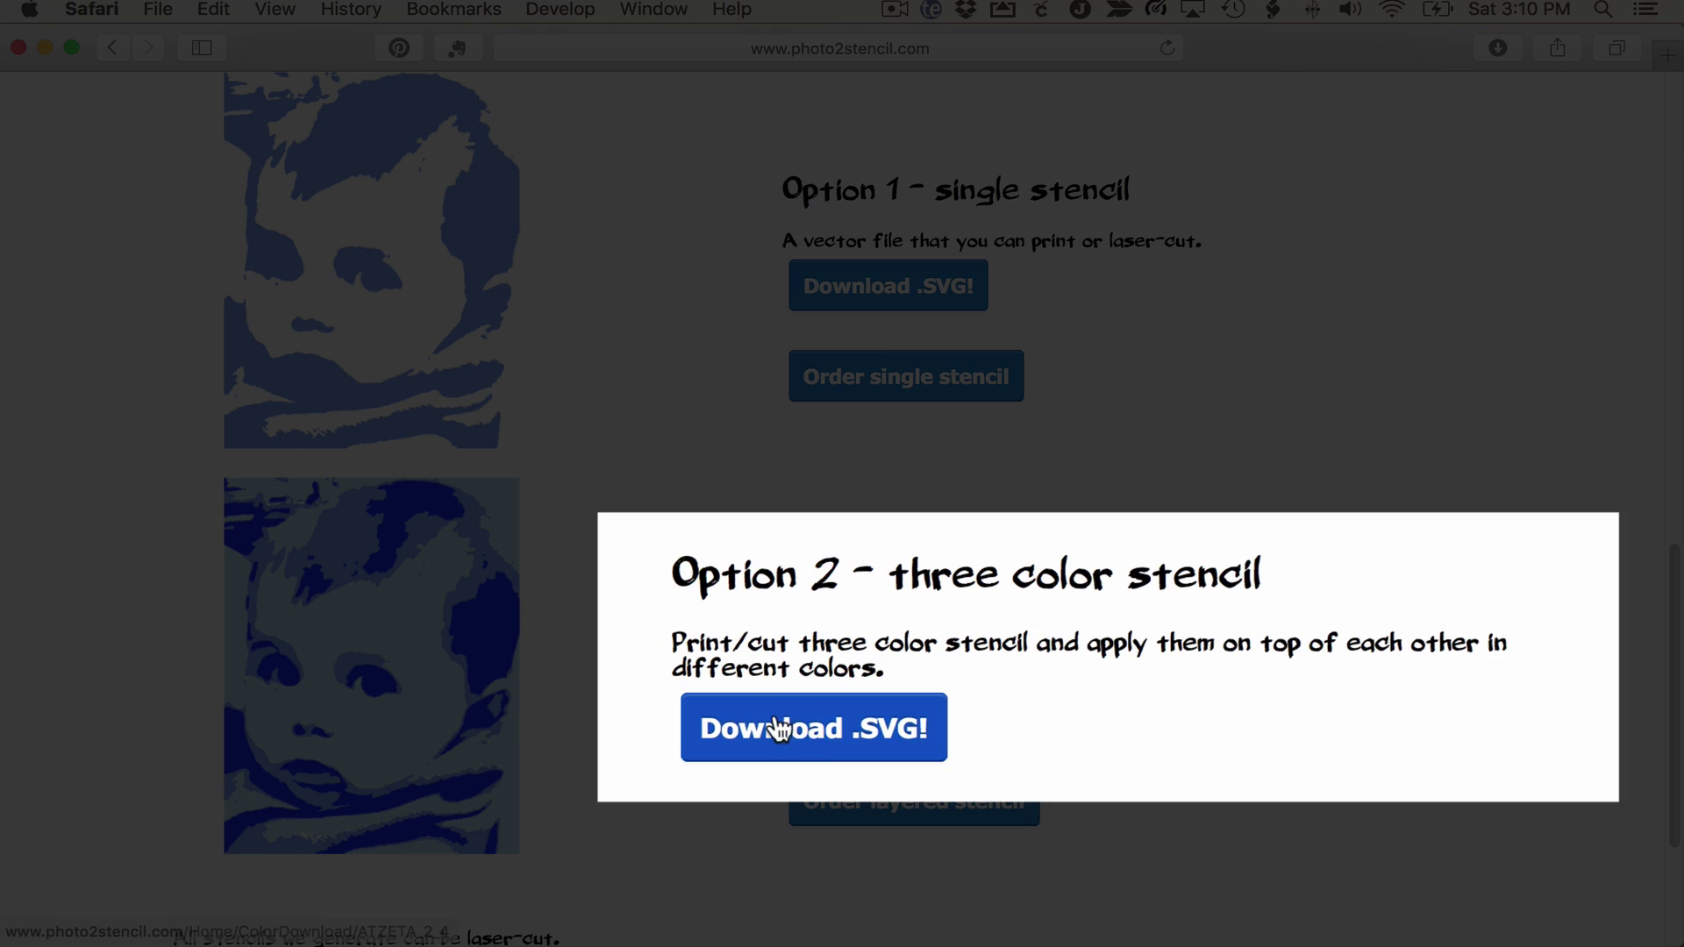
{"action": "left_click", "coordinate": [820, 742]}
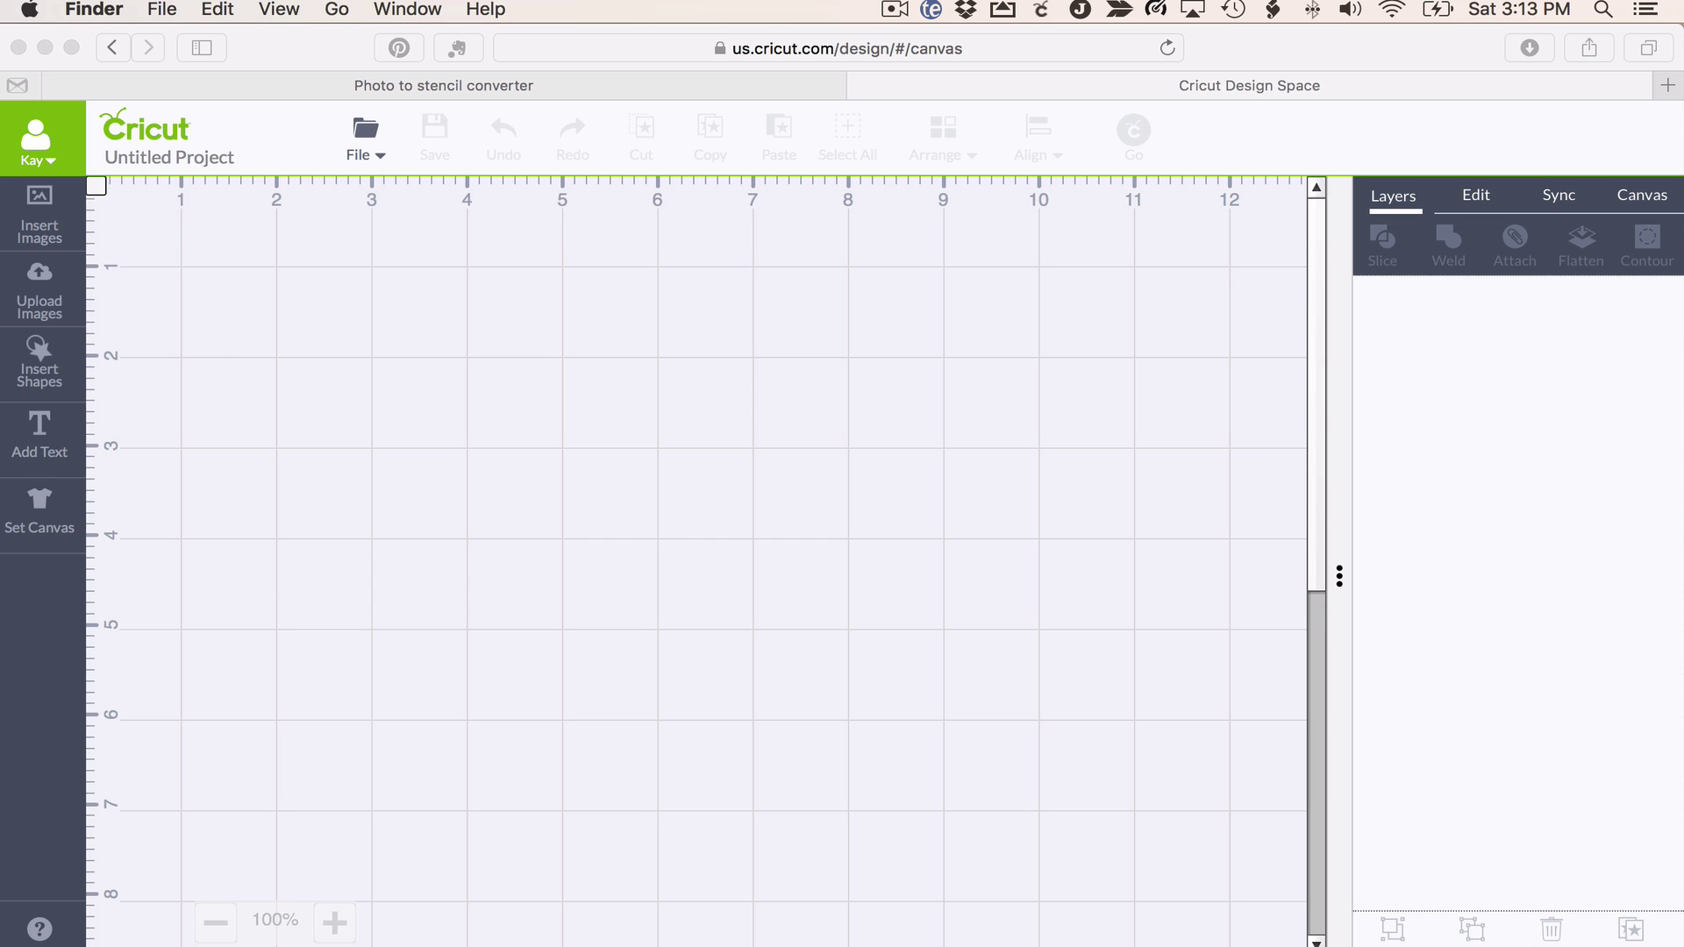
Extract the downloaded stencil.zip archive in the Downloads folder
{"action": "mouse_move", "coordinate": [1278, 934]}
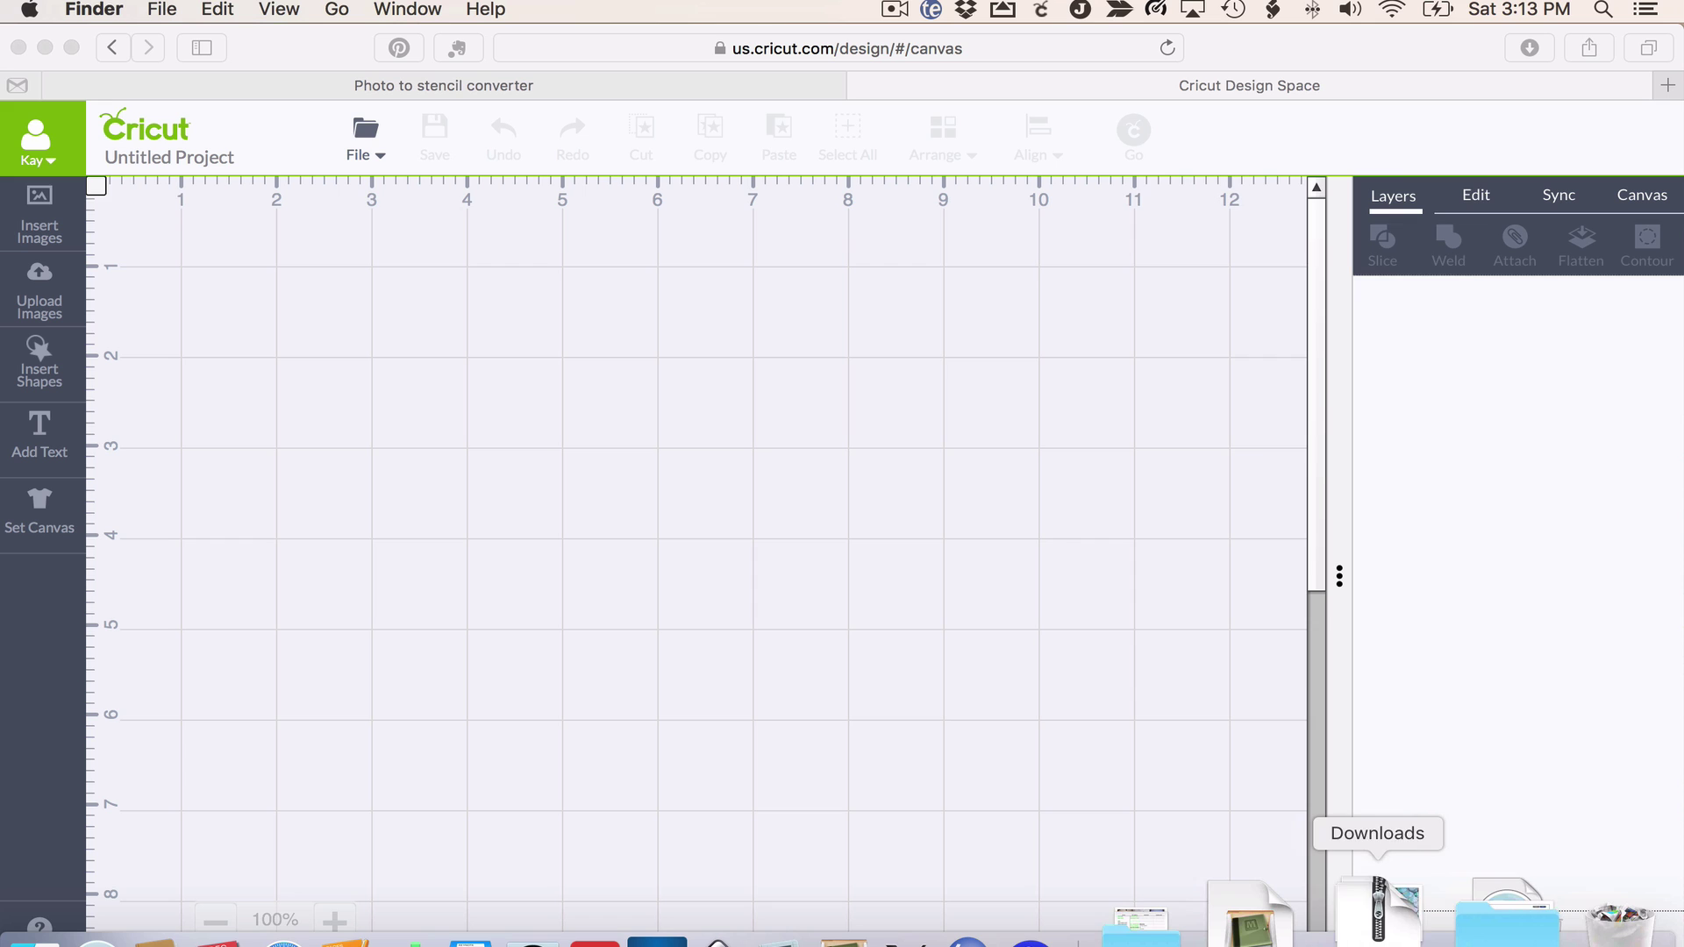
{"action": "left_click", "coordinate": [1378, 912]}
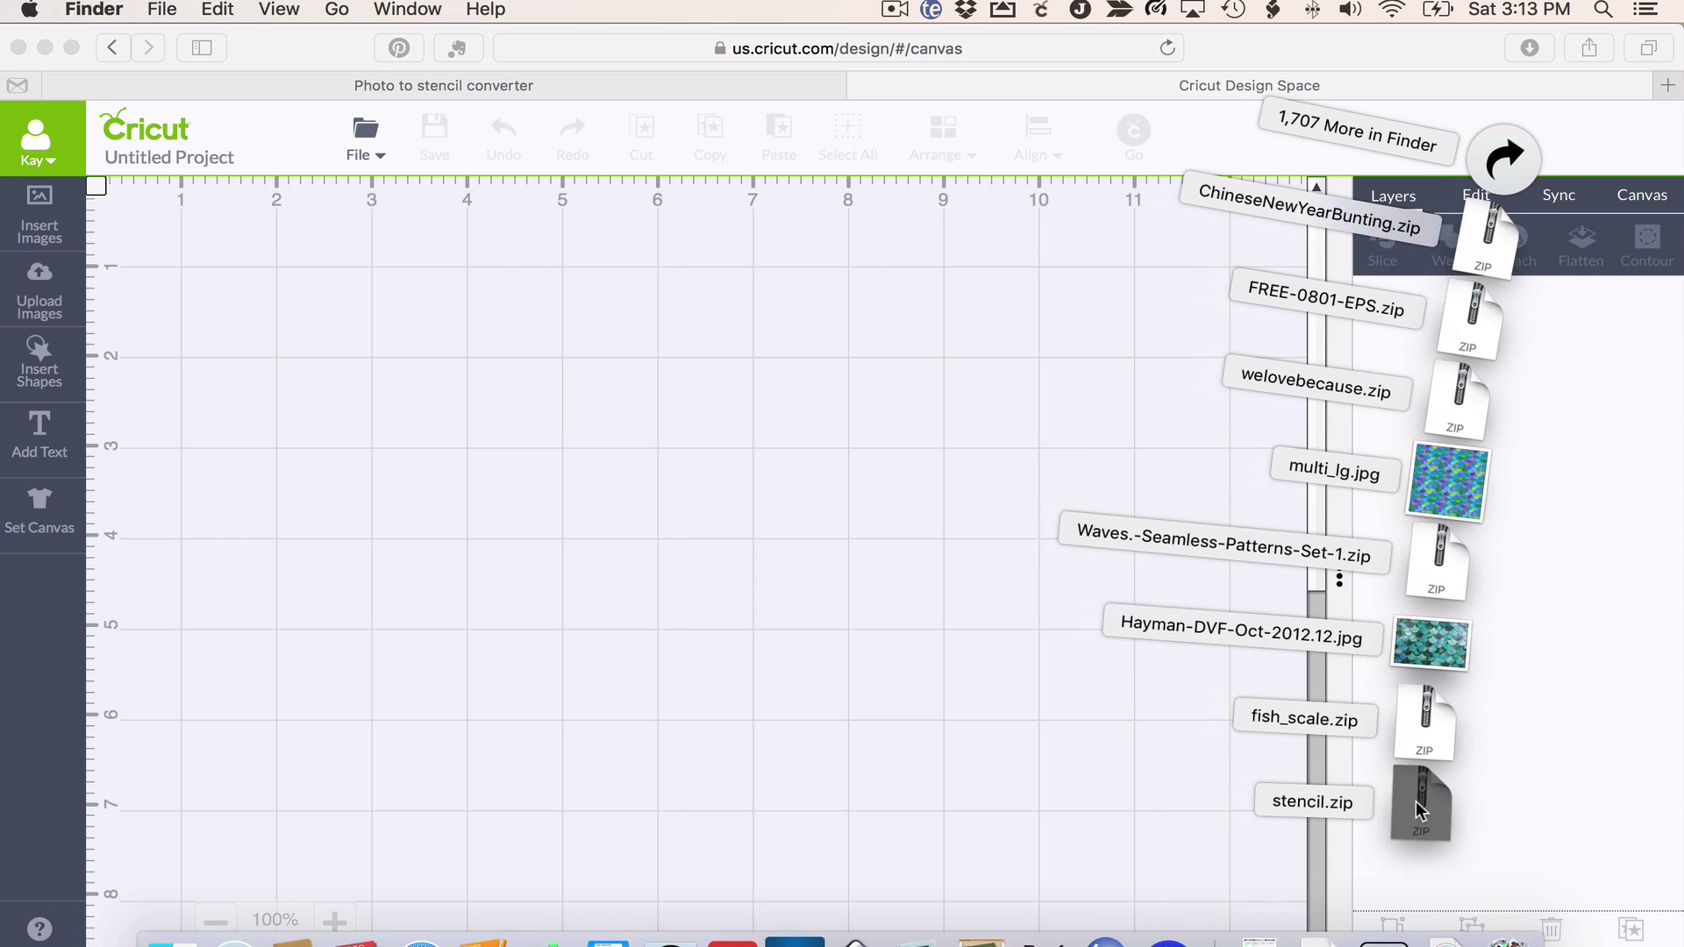
{"action": "left_click", "coordinate": [1418, 809]}
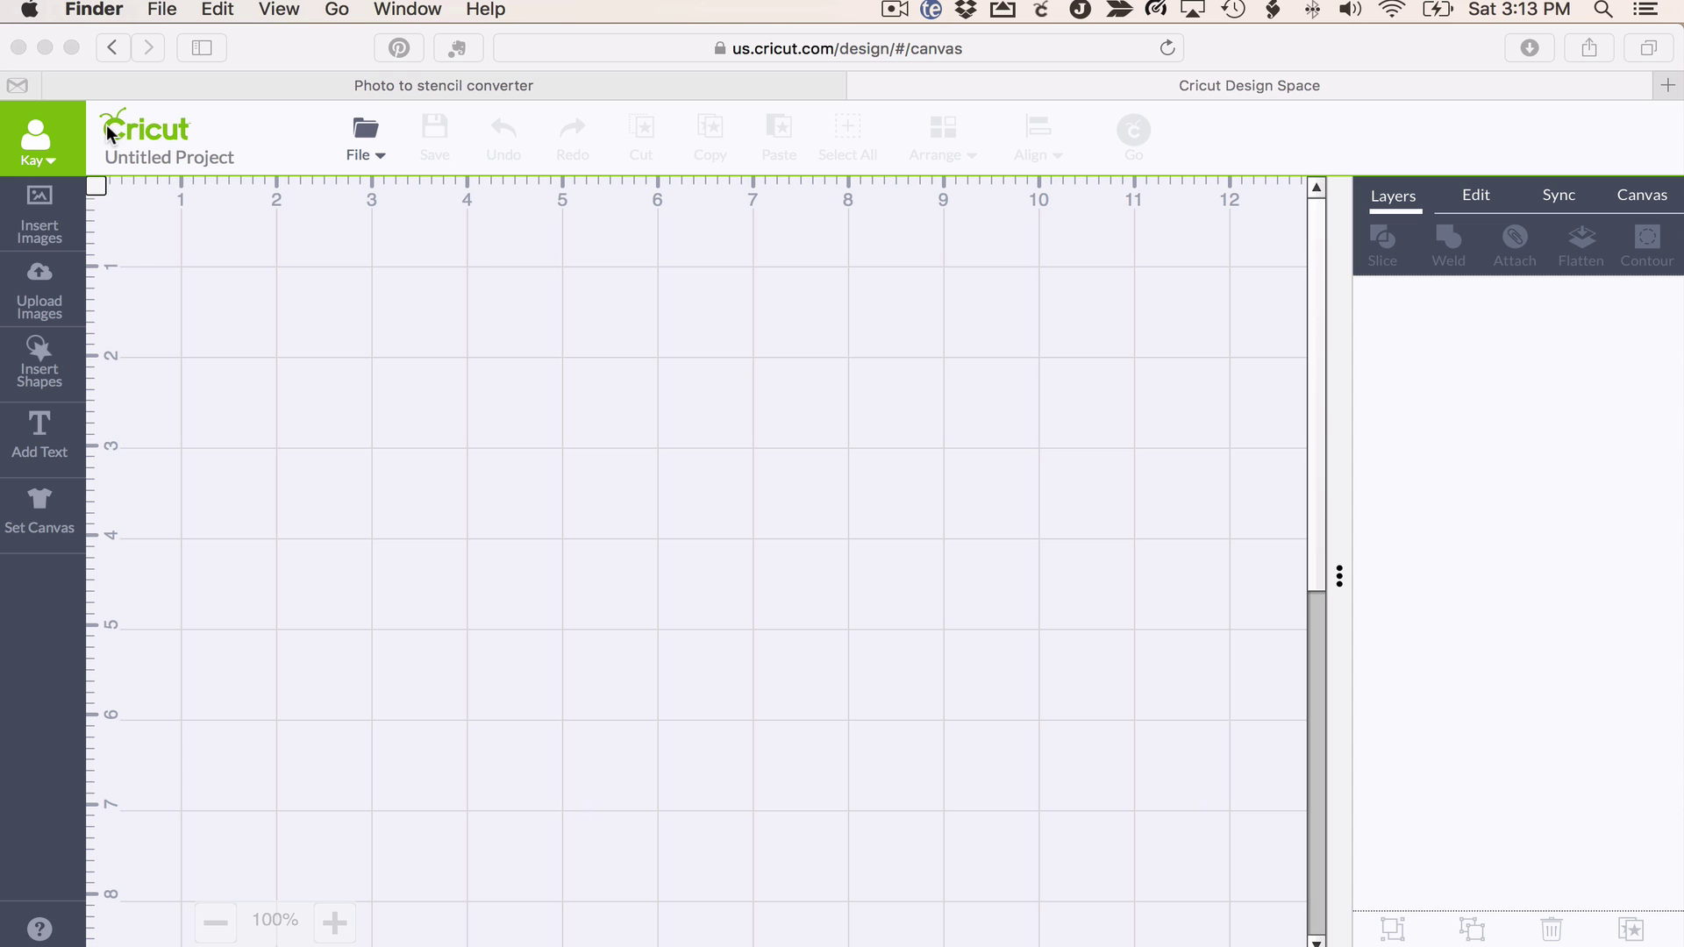
Upload stencil.svg from the "stencil 2" folder in Downloads and save it to the image library under the name stencil
{"action": "left_click", "coordinate": [50, 294]}
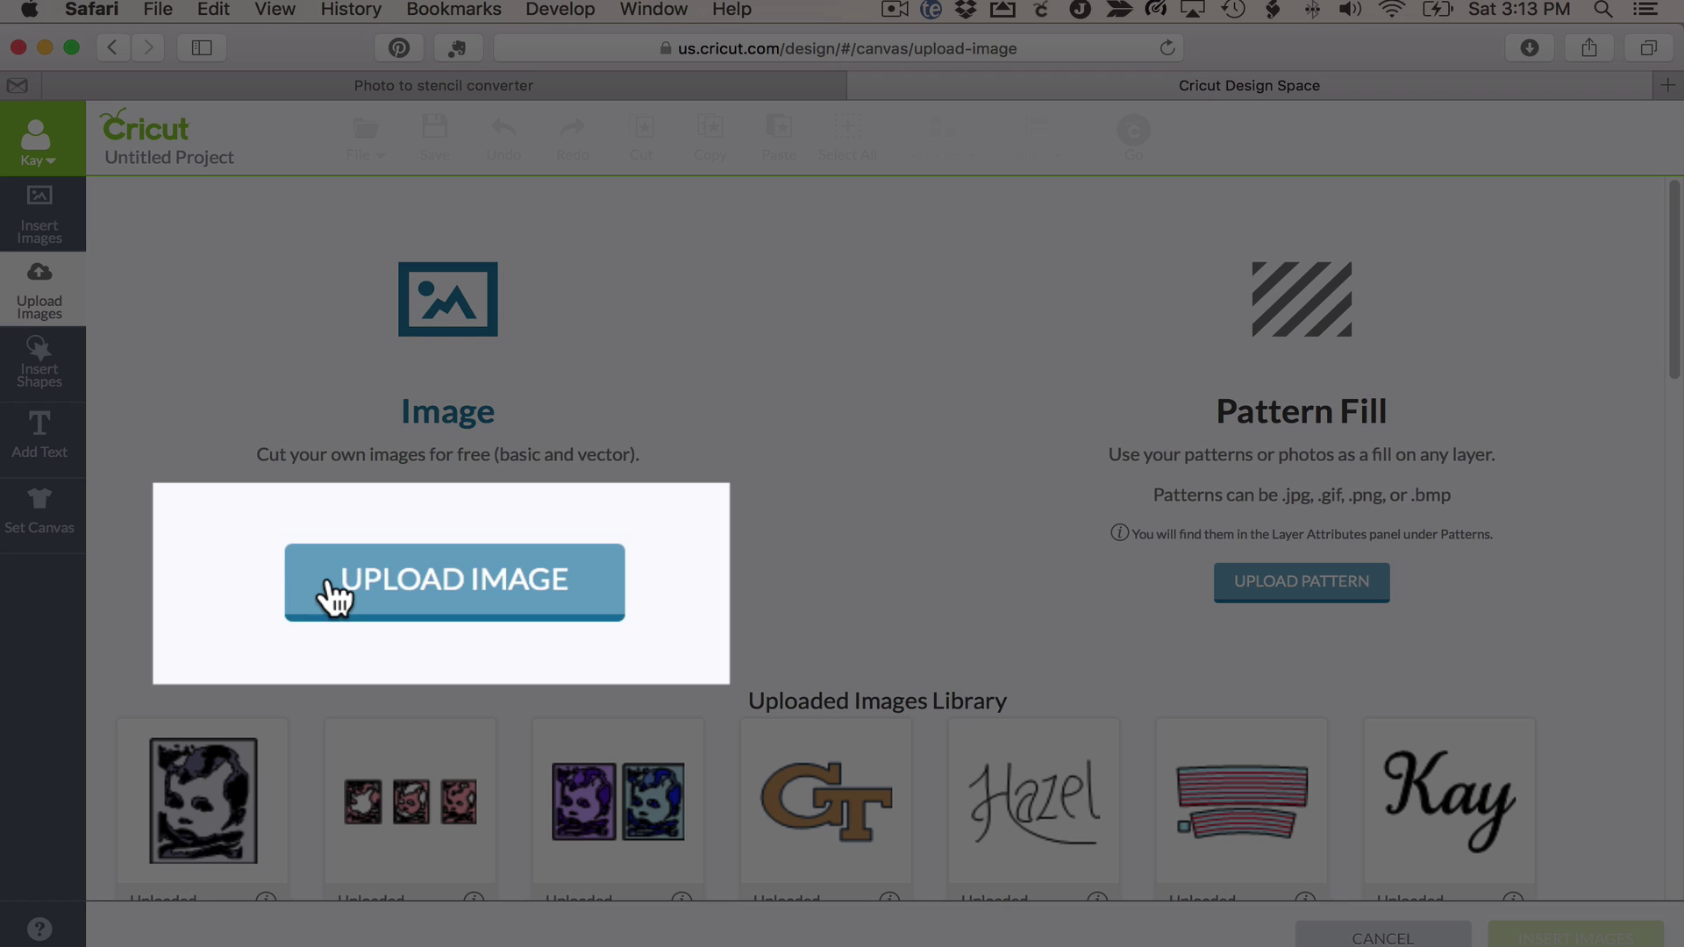
{"action": "left_click", "coordinate": [392, 586]}
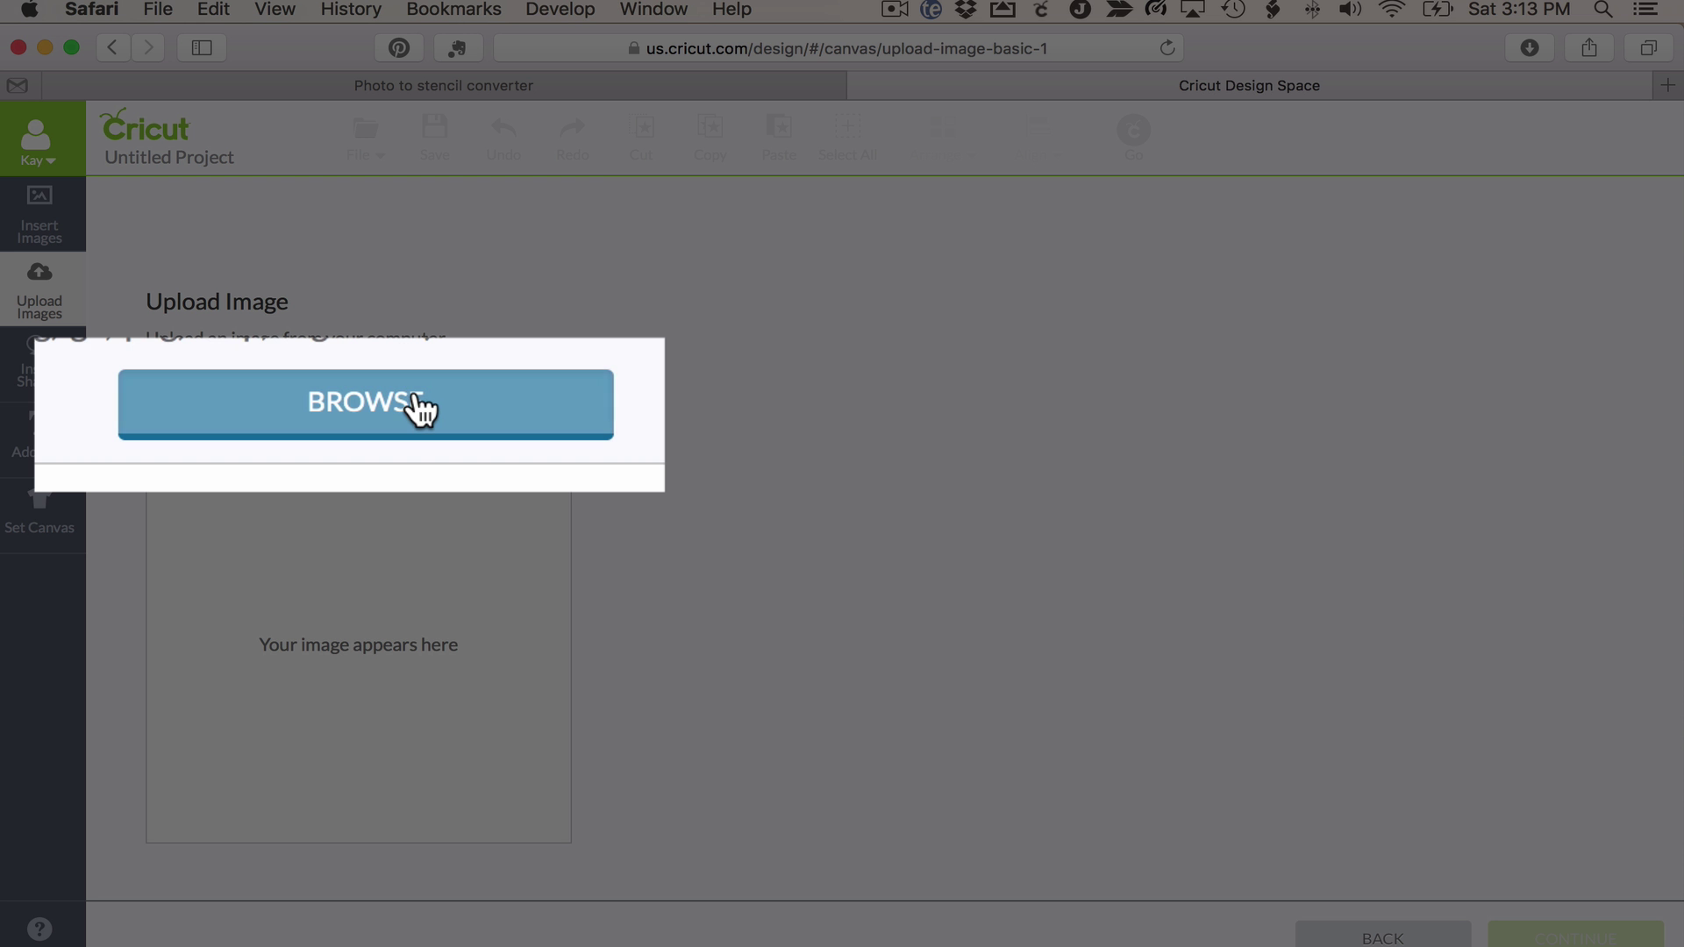
{"action": "left_click", "coordinate": [386, 406]}
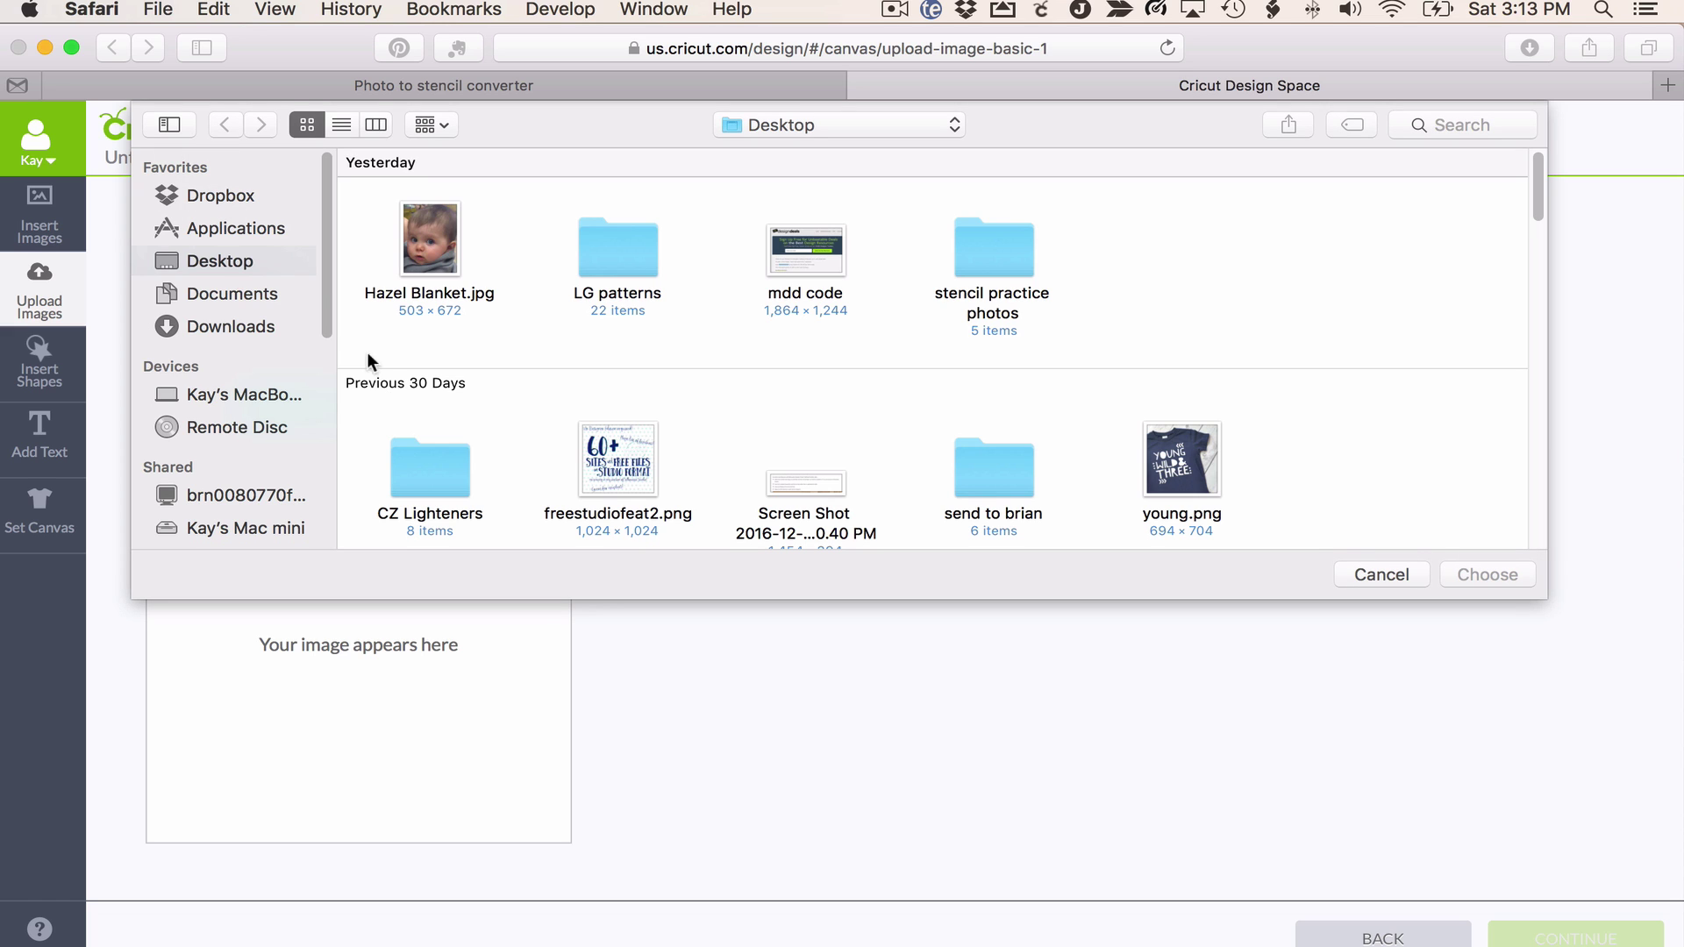
{"action": "left_click", "coordinate": [231, 326]}
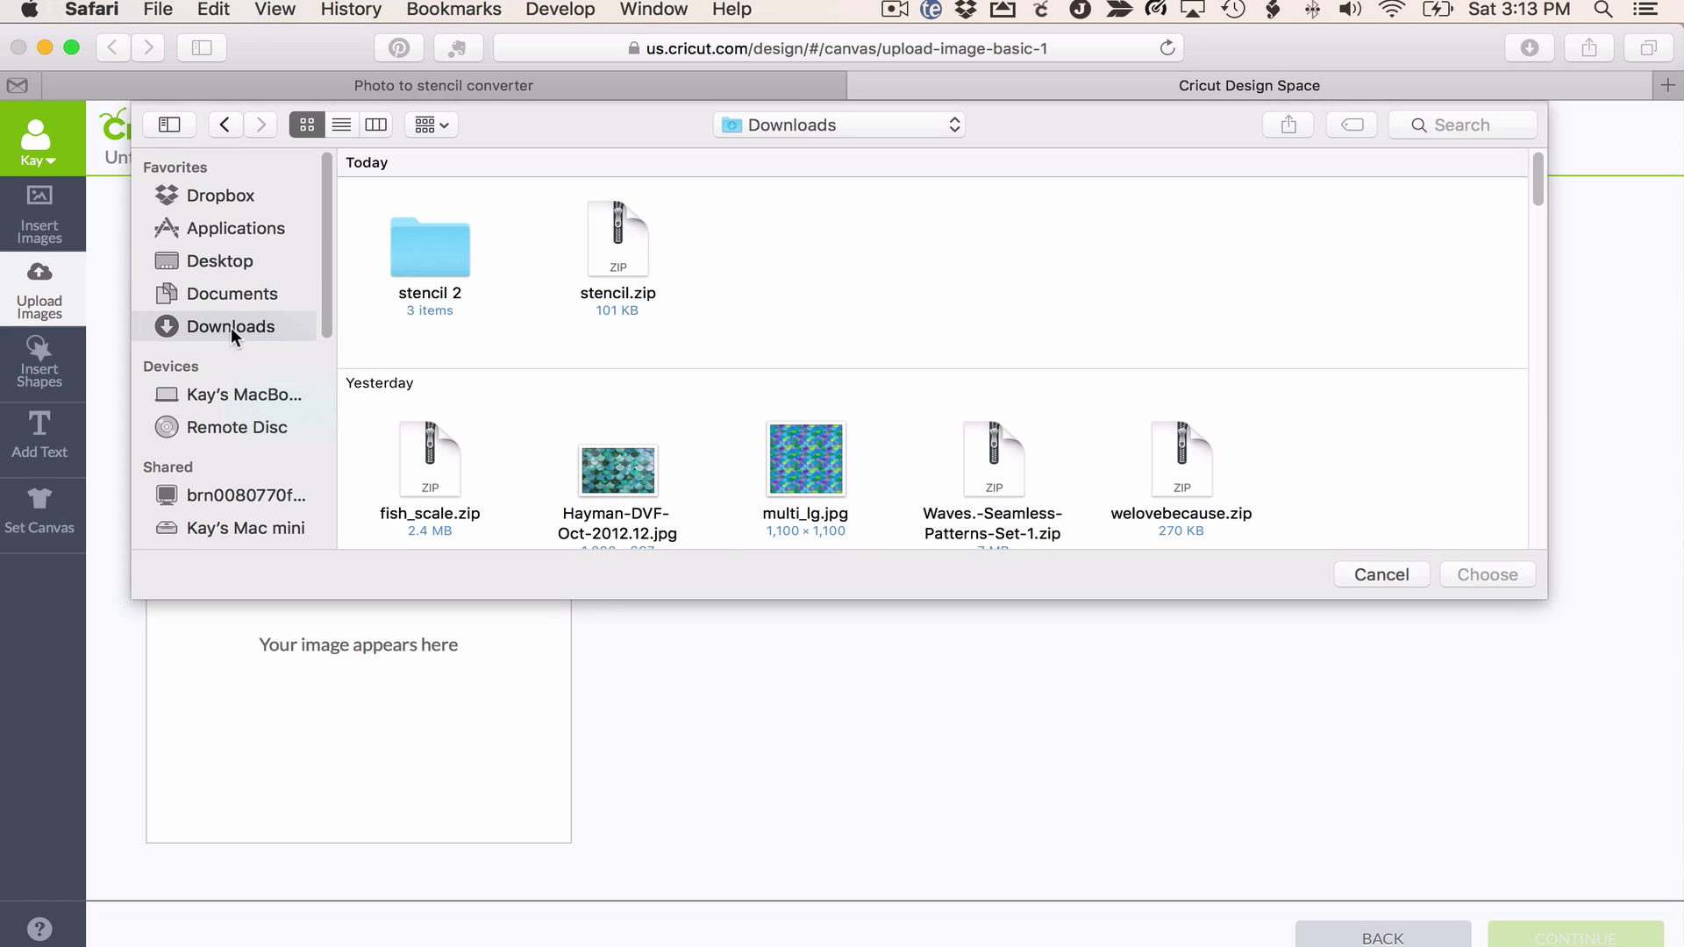
{"action": "double_click", "coordinate": [432, 246]}
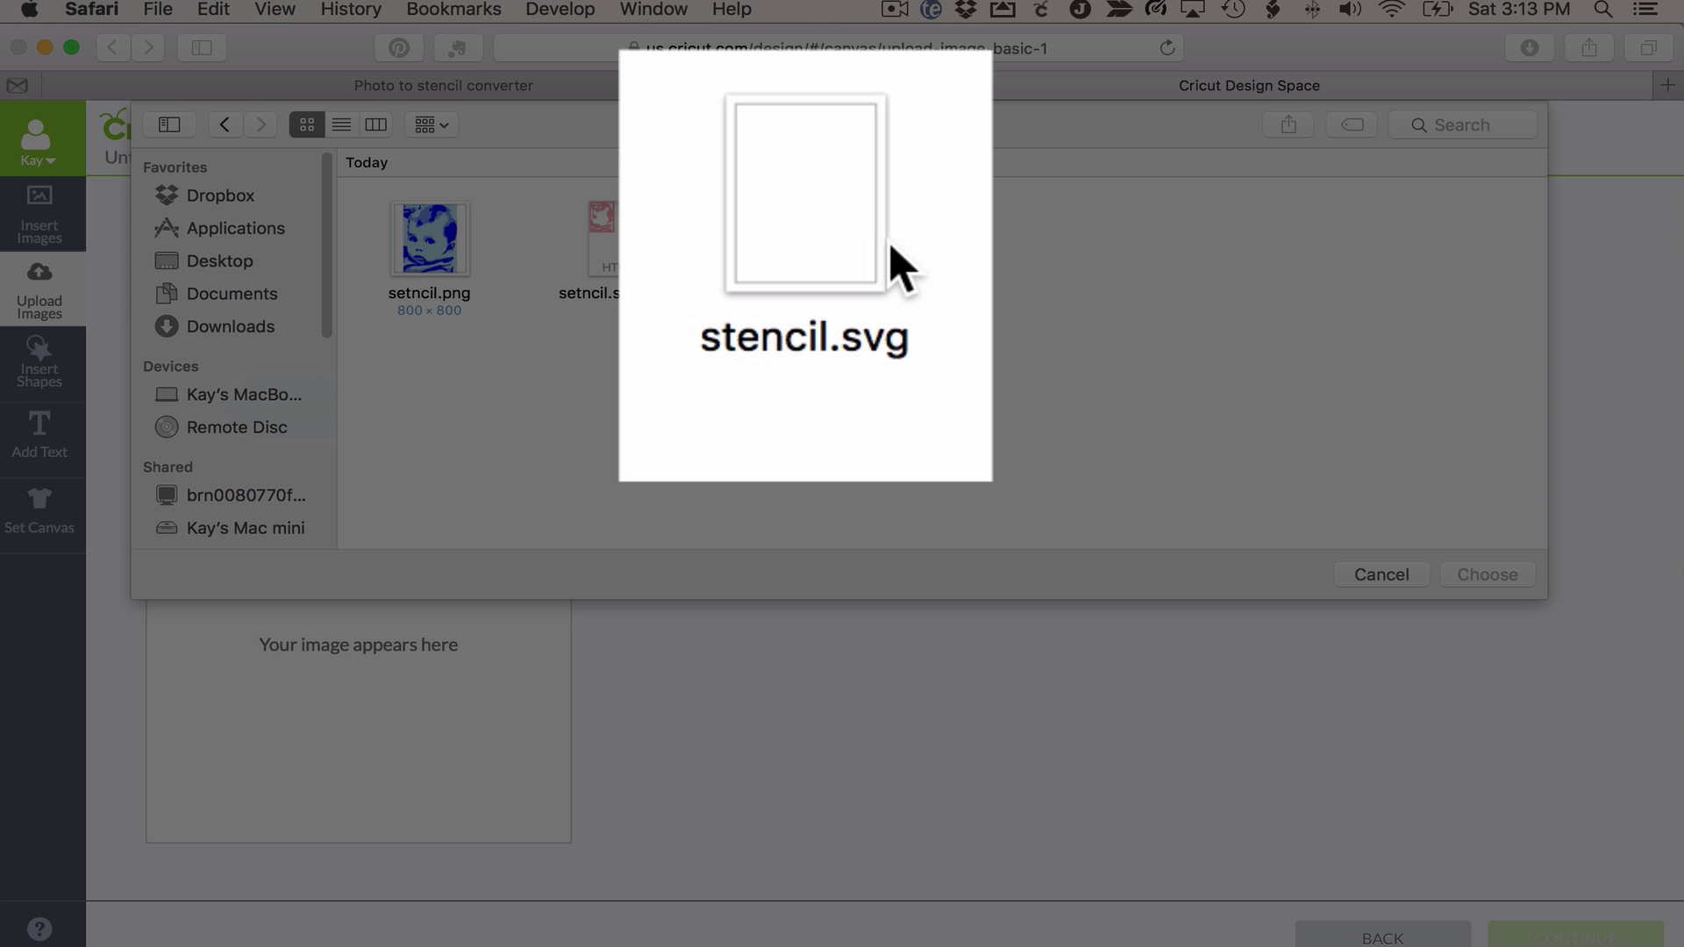
{"action": "left_click", "coordinate": [829, 253]}
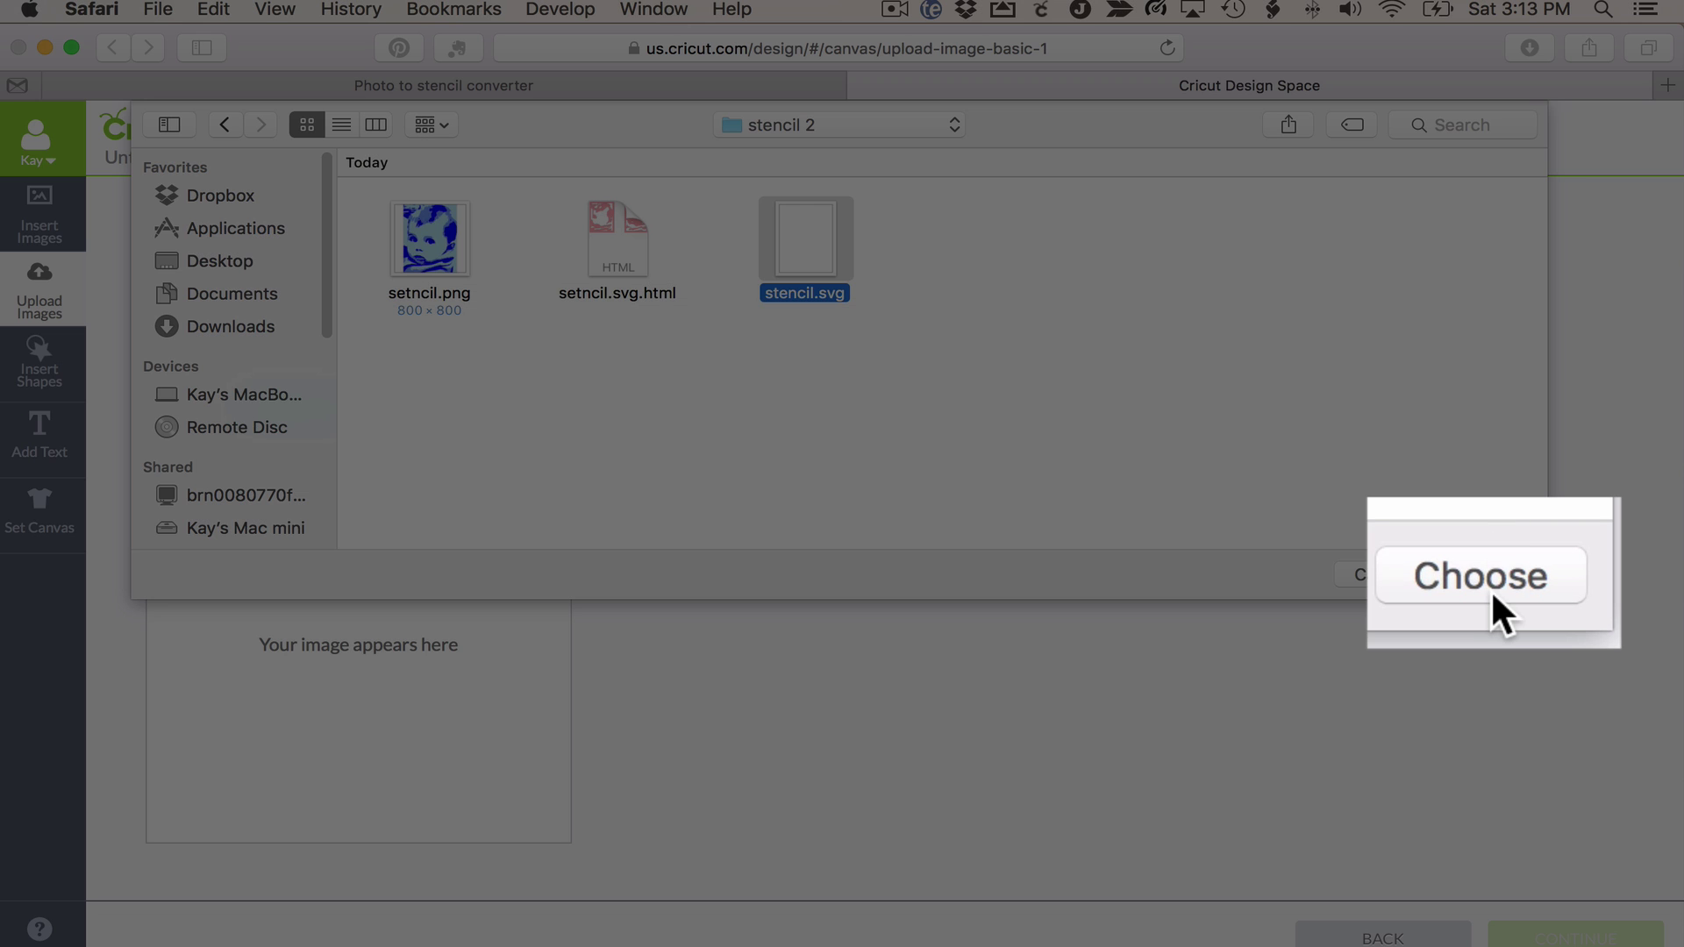
{"action": "left_click", "coordinate": [1491, 579]}
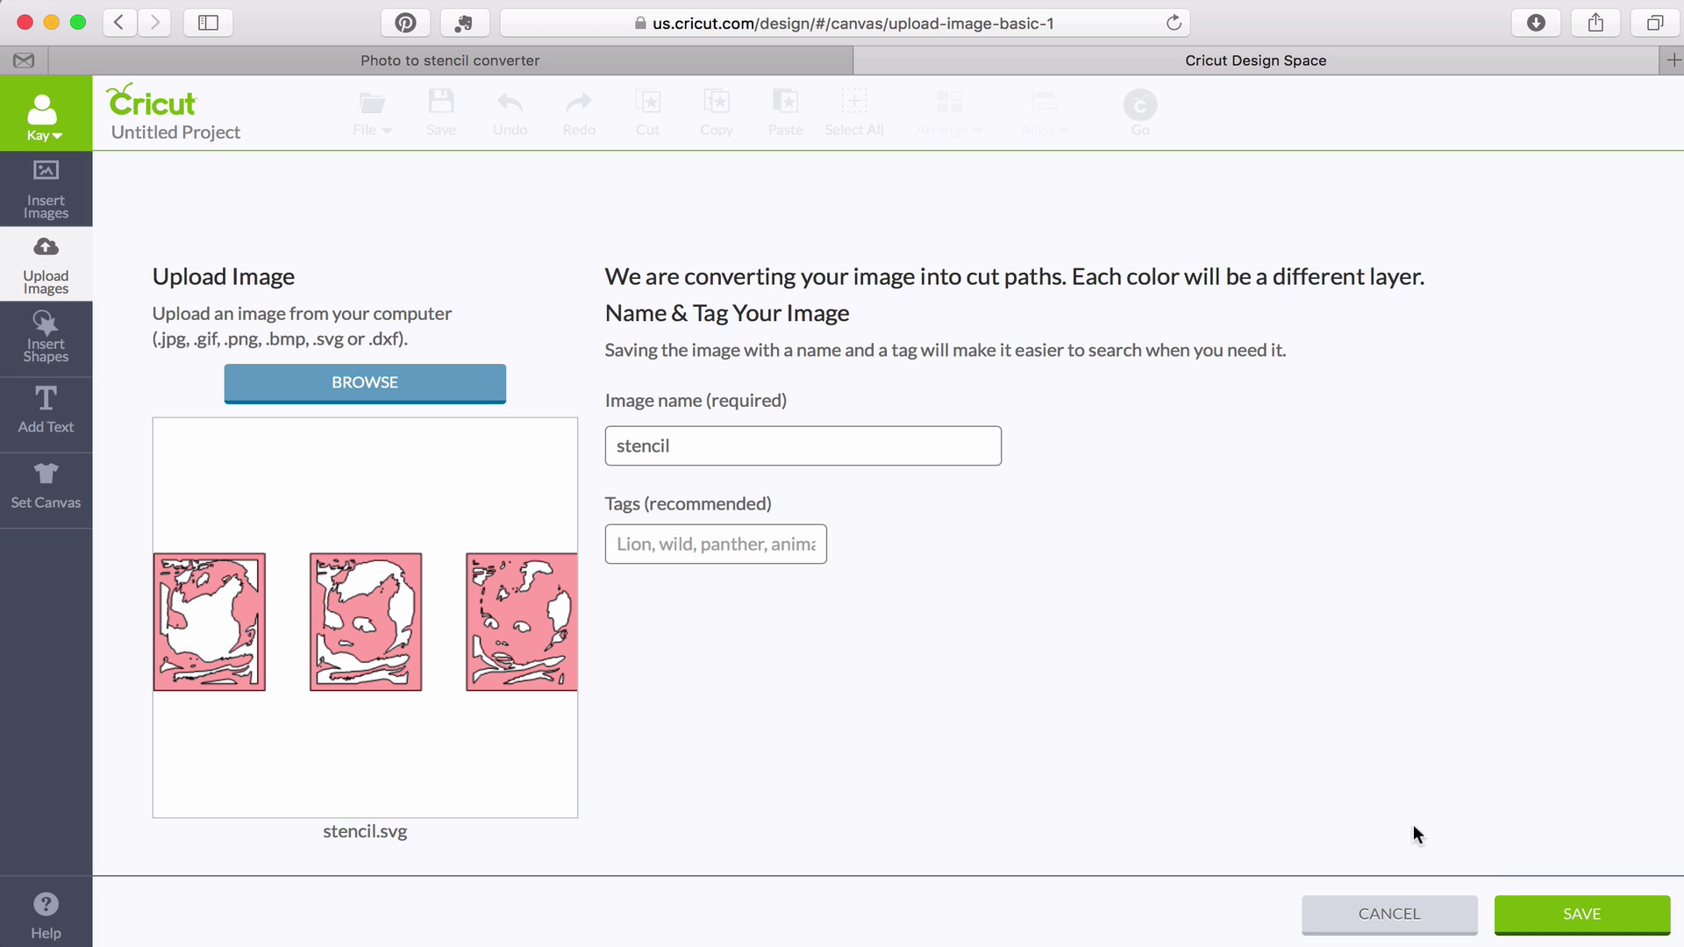
{"action": "left_click", "coordinate": [1557, 917]}
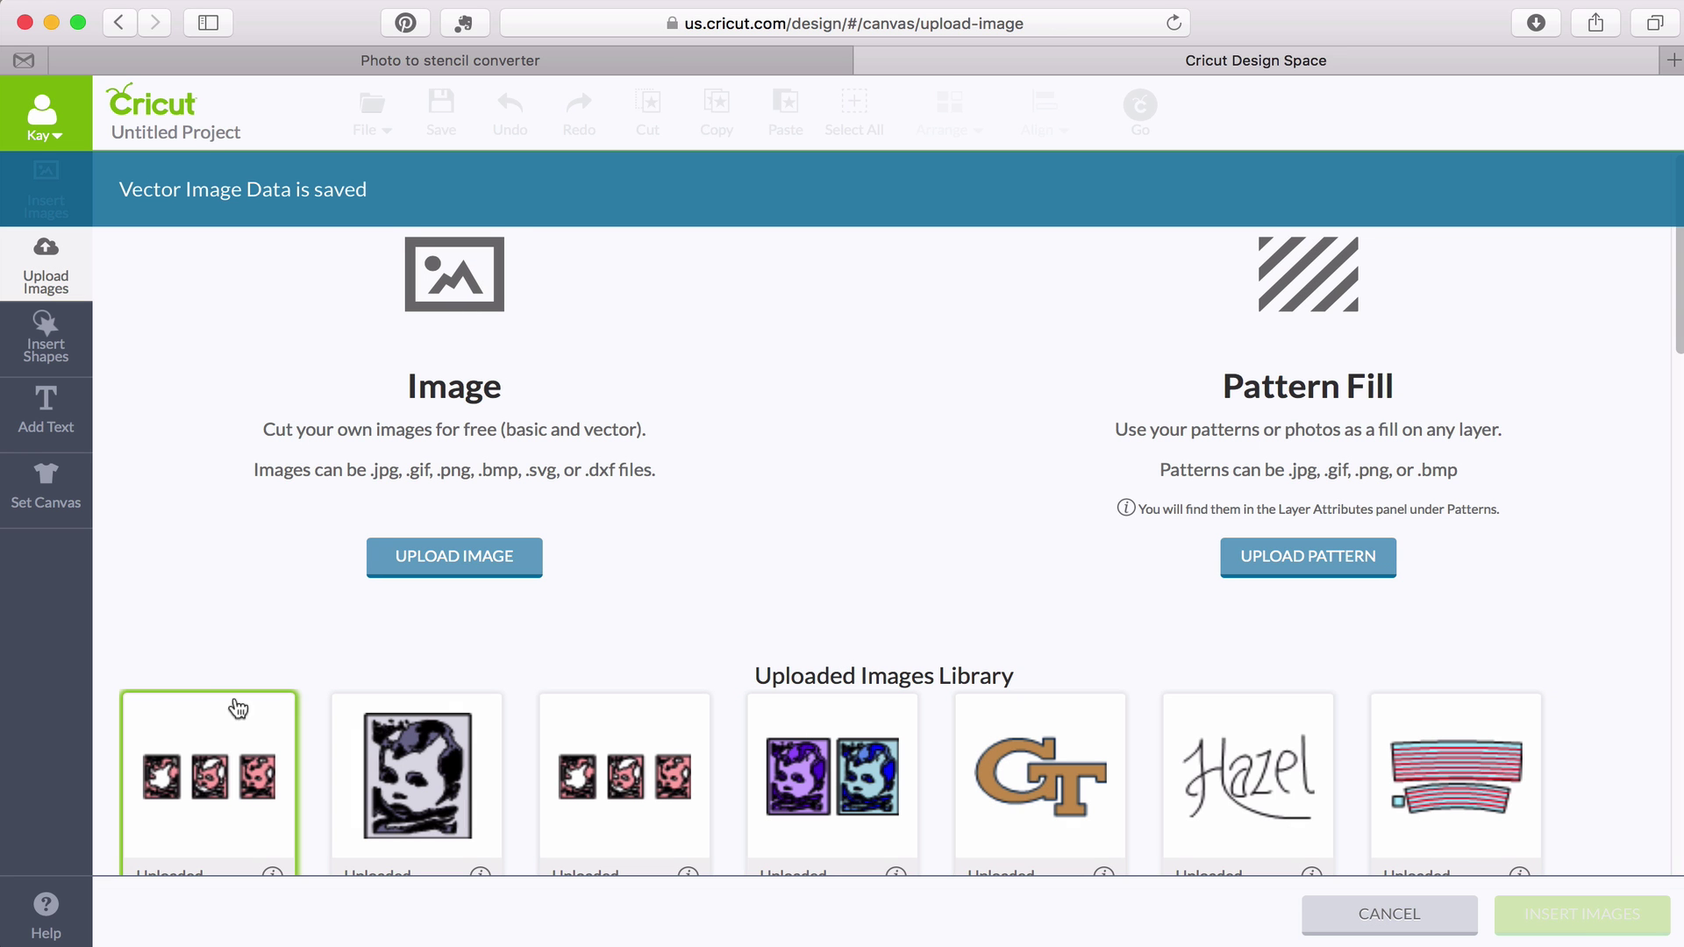
Insert the newly saved stencil image onto the canvas and ungroup its three layers
{"action": "left_click", "coordinate": [281, 714]}
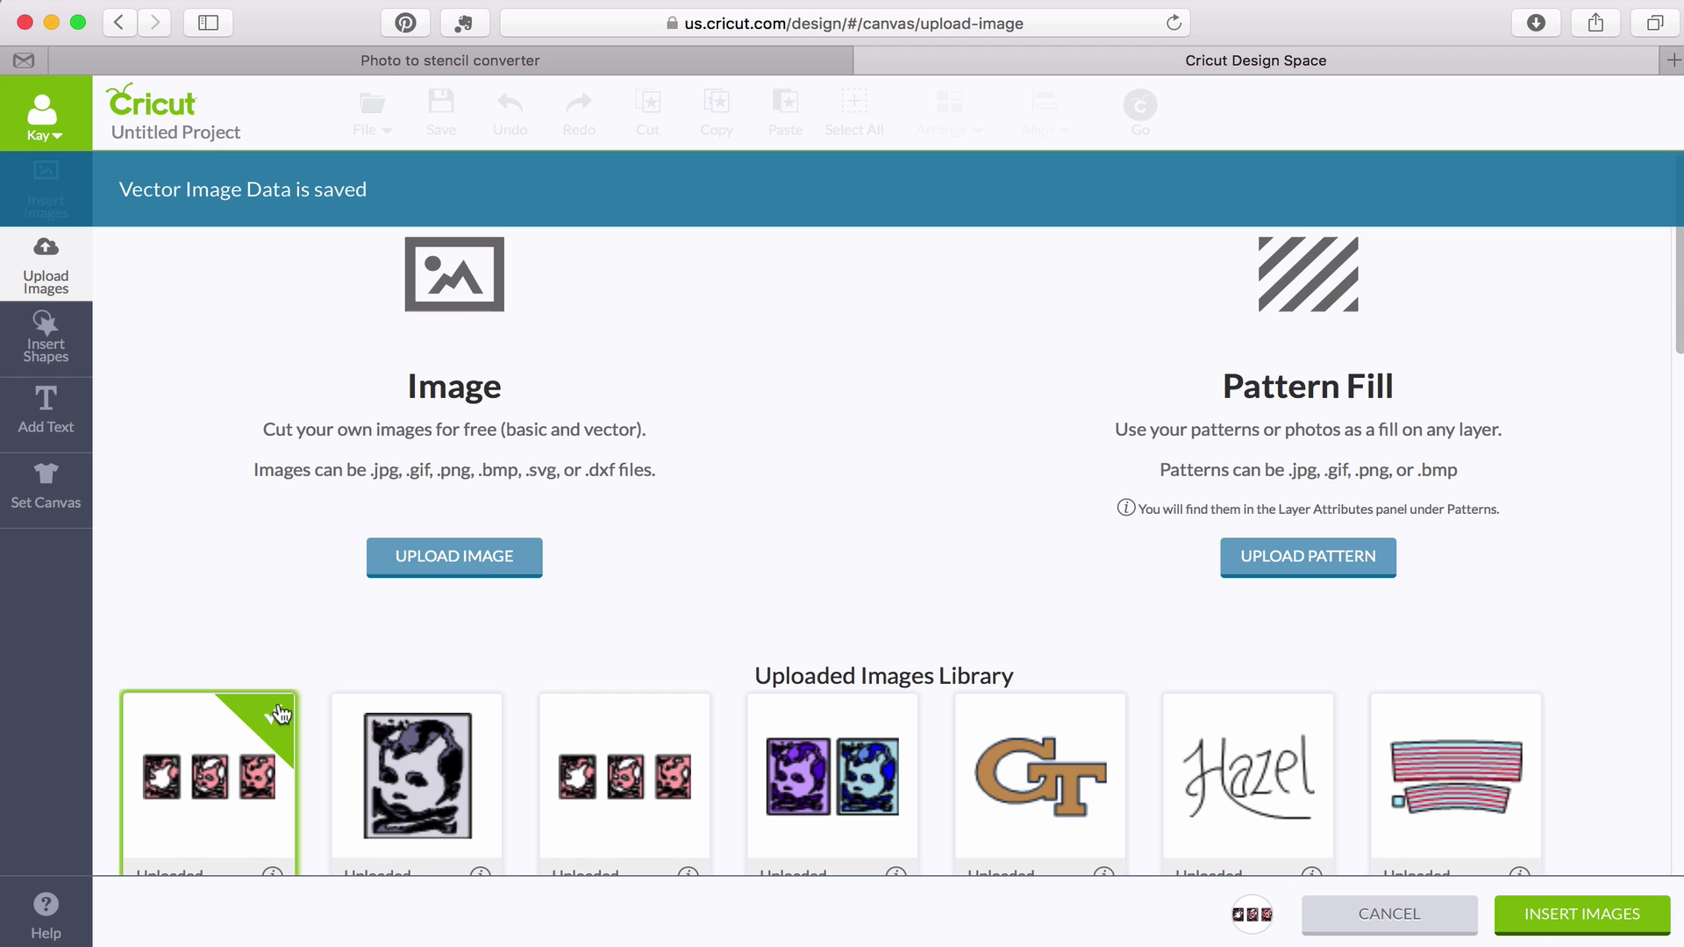
{"action": "left_click", "coordinate": [1570, 915]}
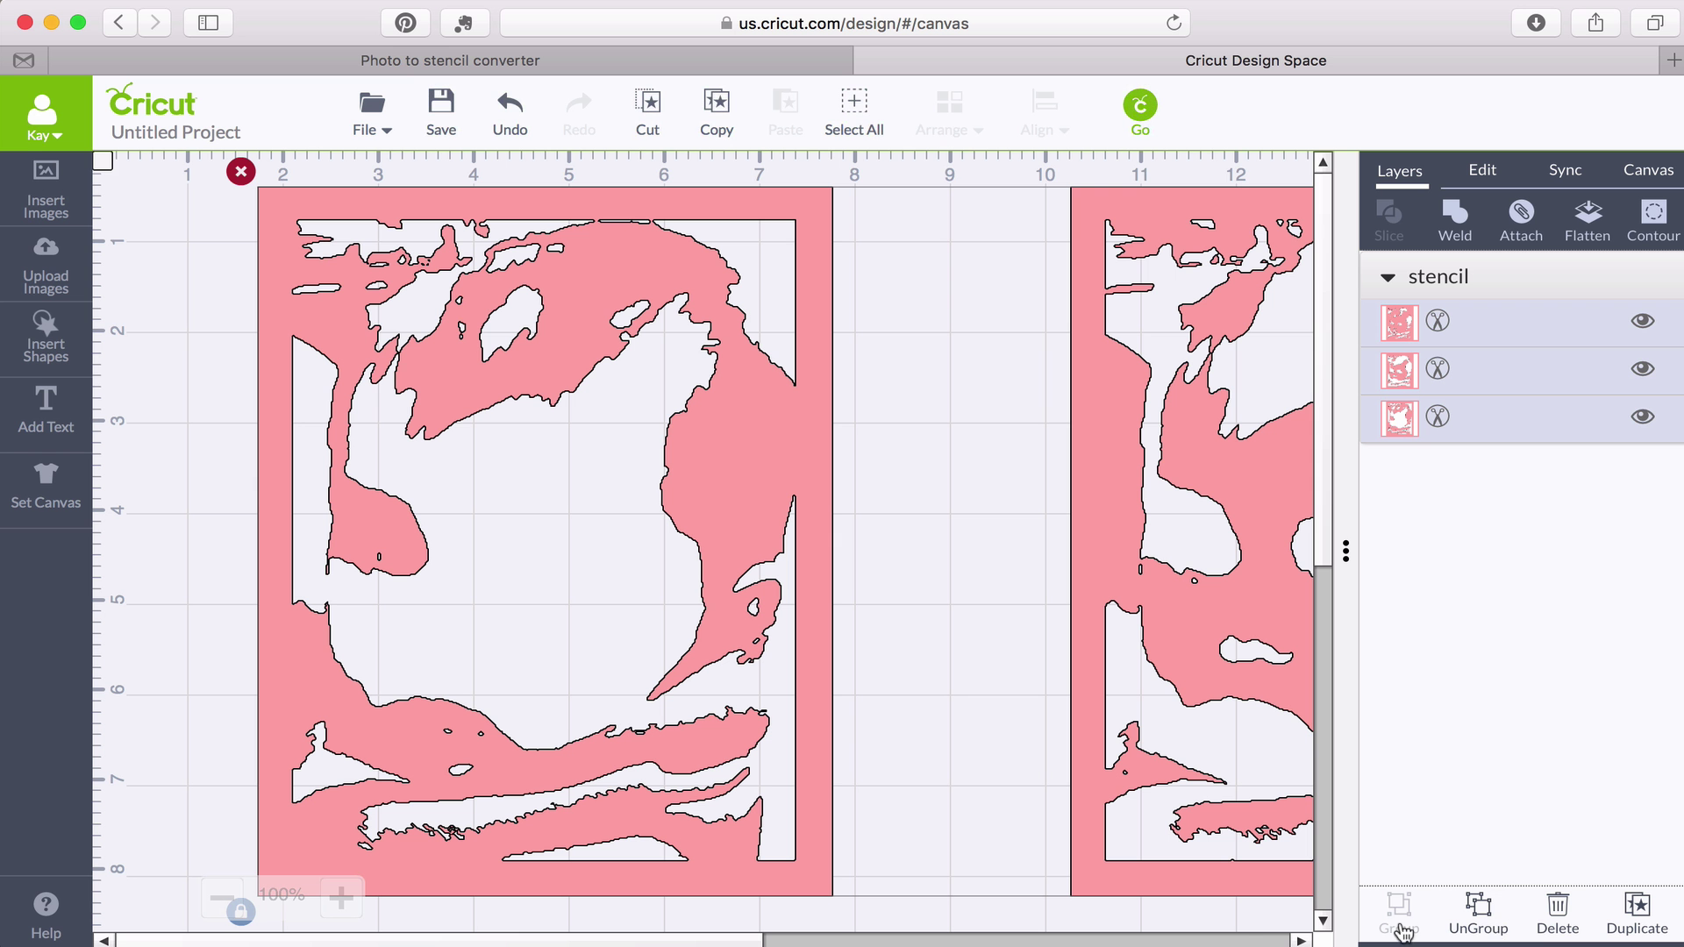
{"action": "left_click", "coordinate": [222, 898]}
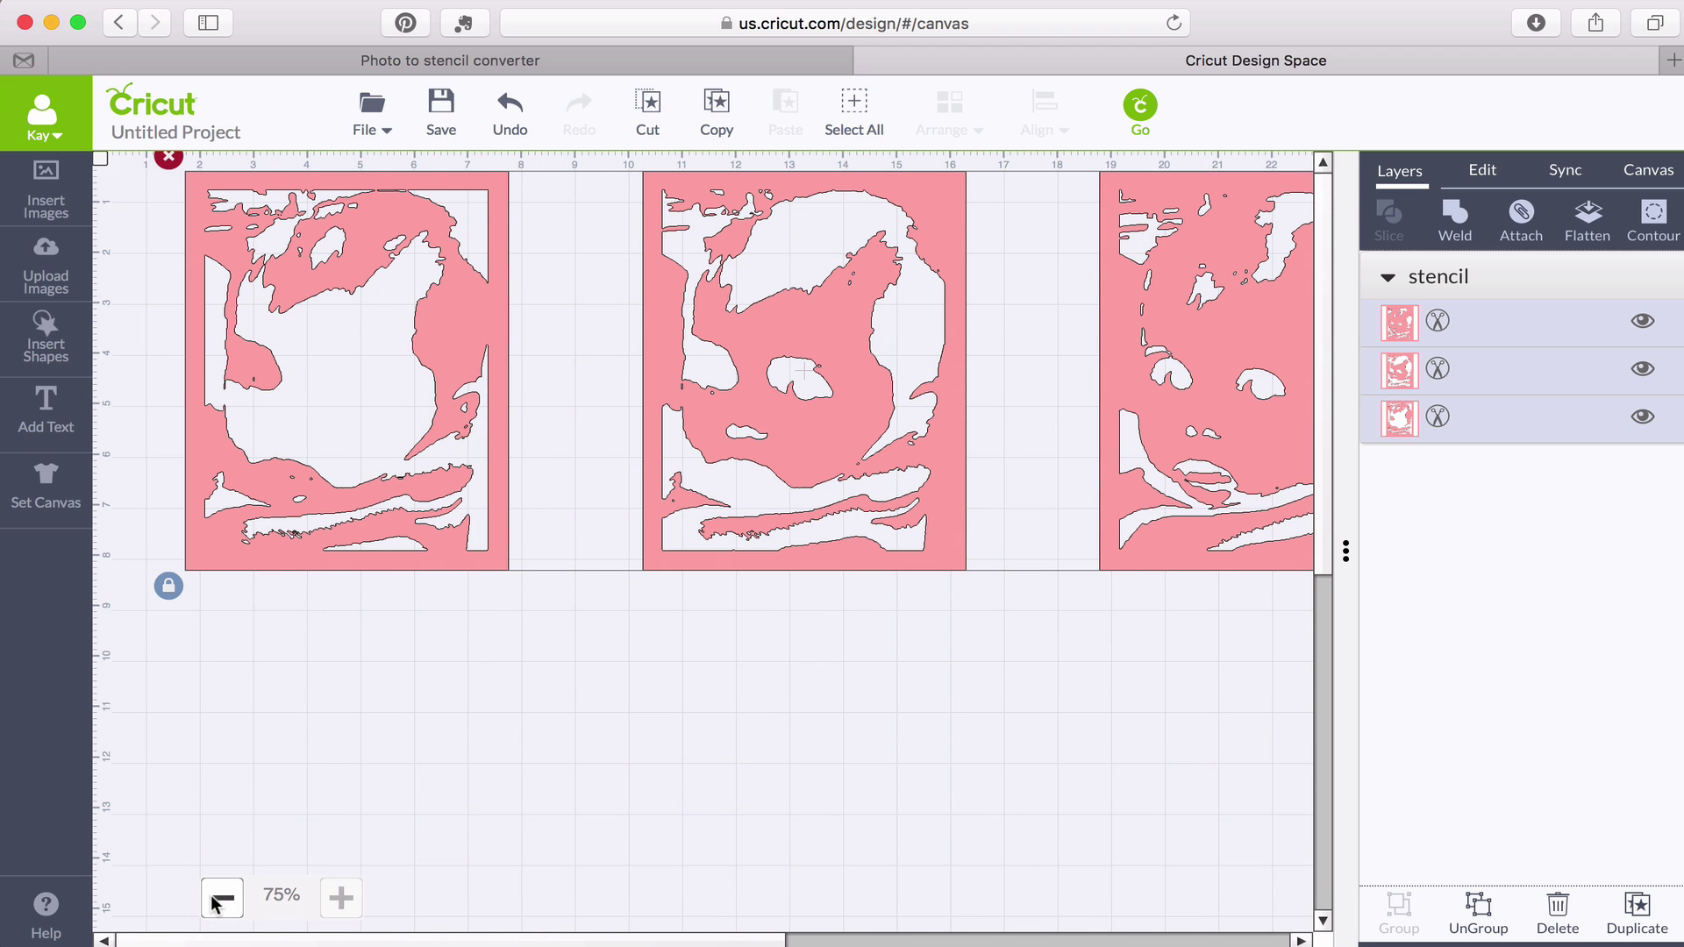
{"action": "left_click", "coordinate": [222, 898]}
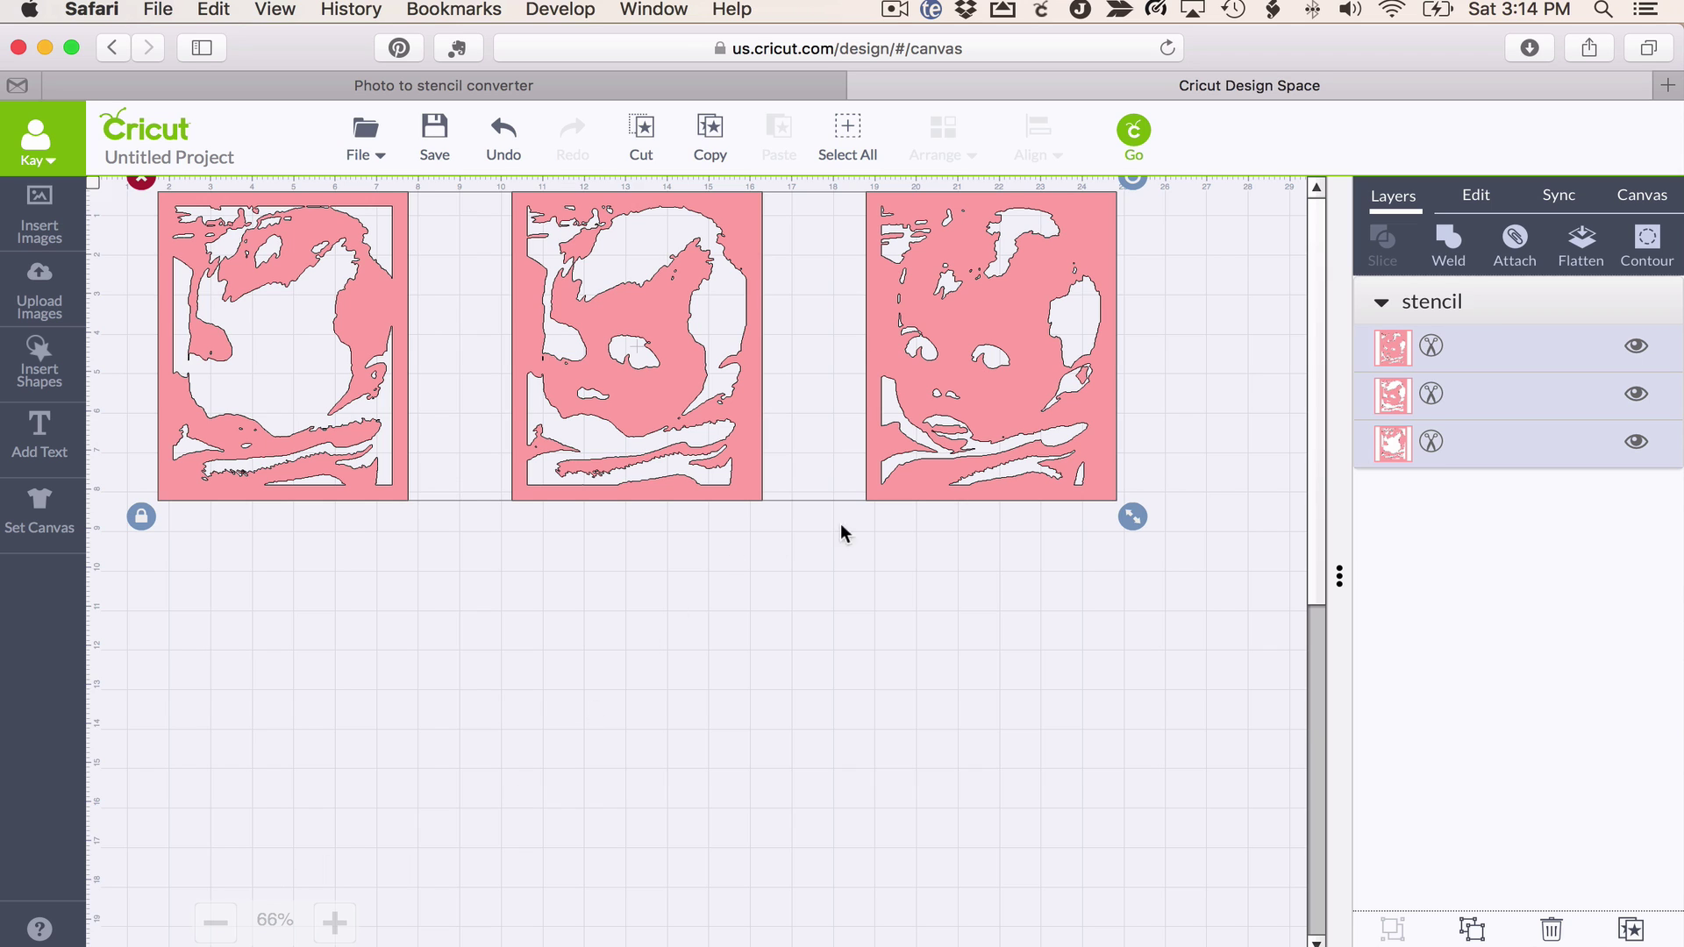
{"action": "left_click", "coordinate": [1274, 844]}
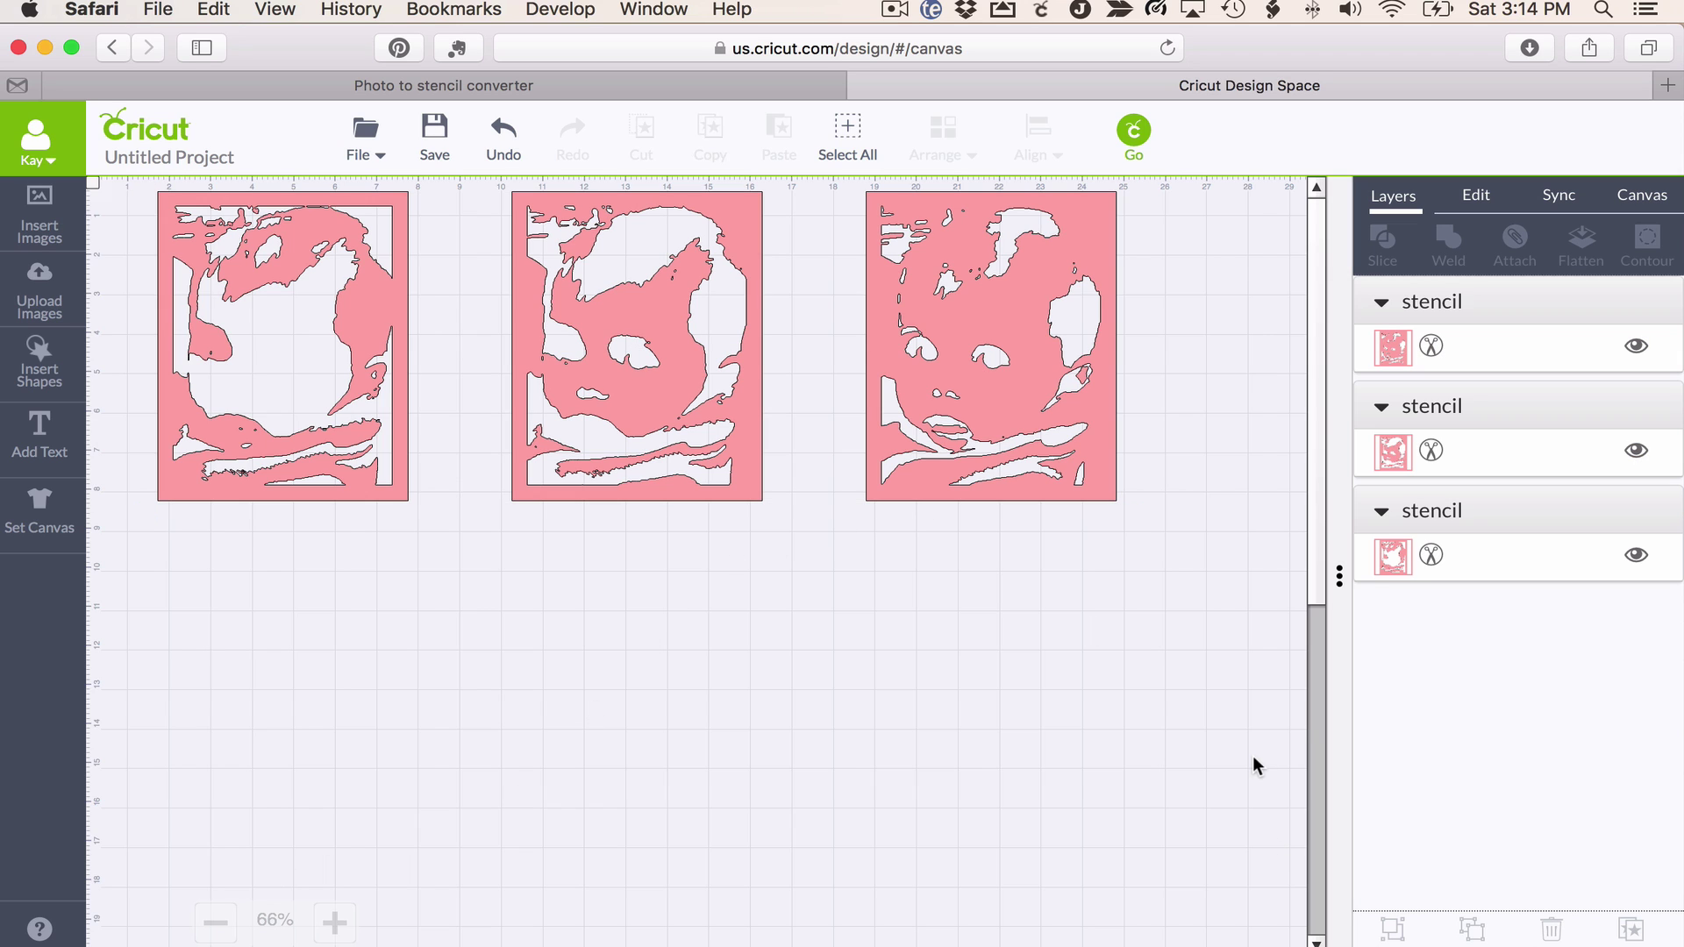
Check the dimensions of the first stencil layer, the one without facial features, and delete that layer
{"action": "left_click", "coordinate": [402, 492]}
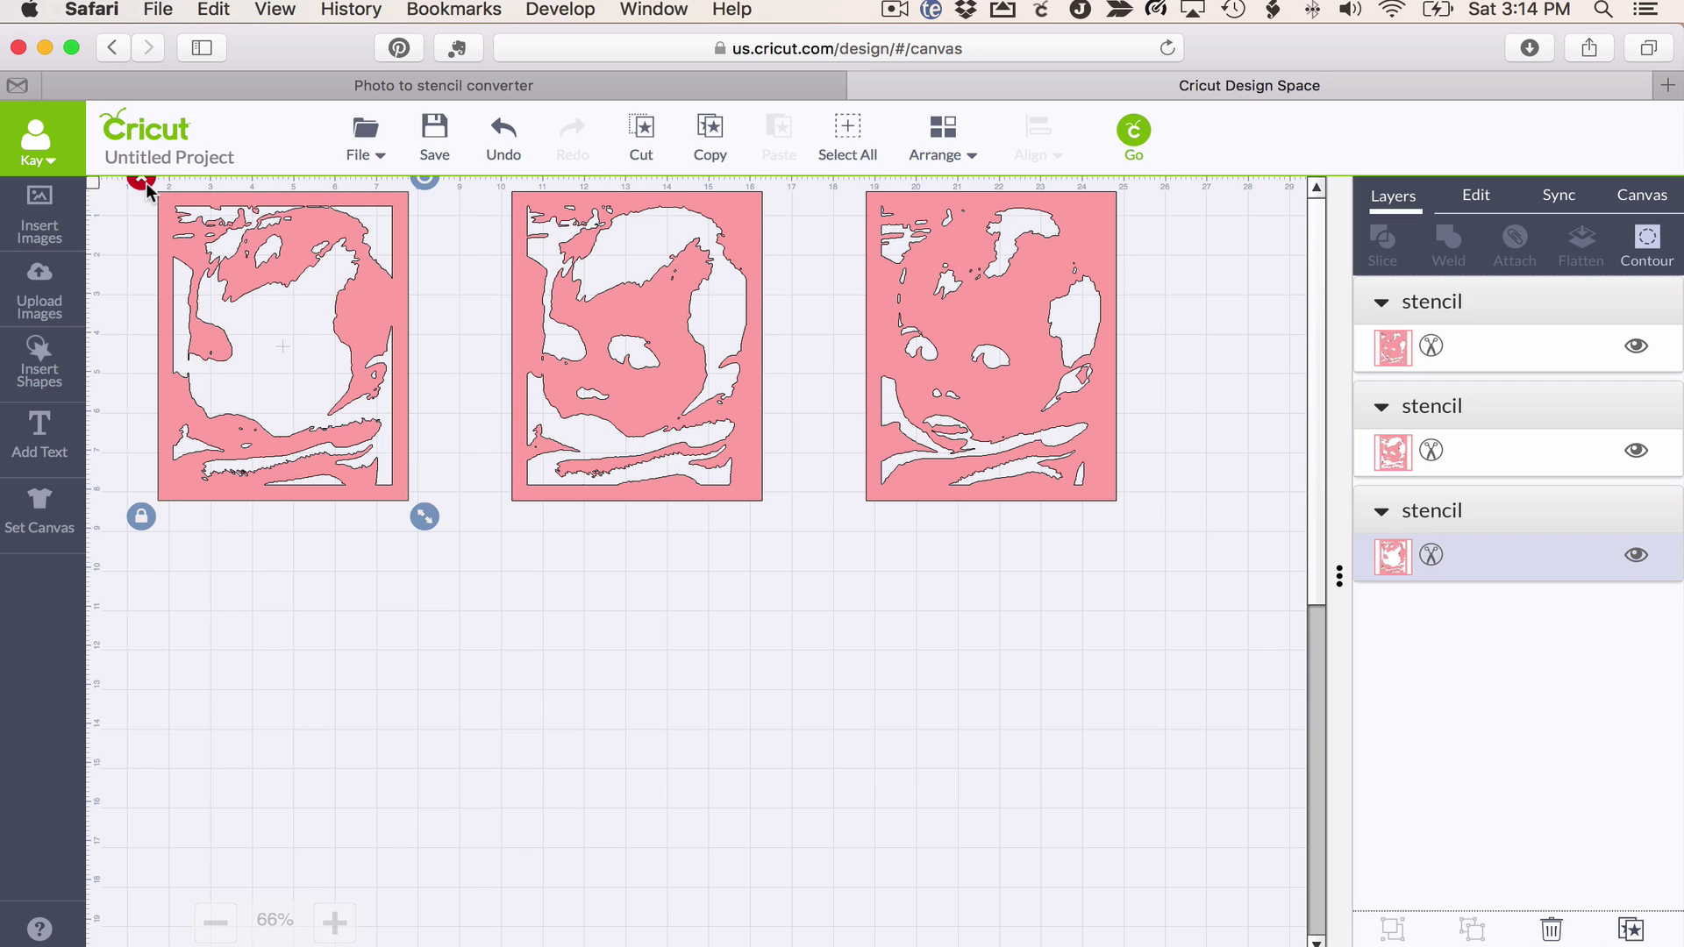
{"action": "left_click", "coordinate": [1482, 194]}
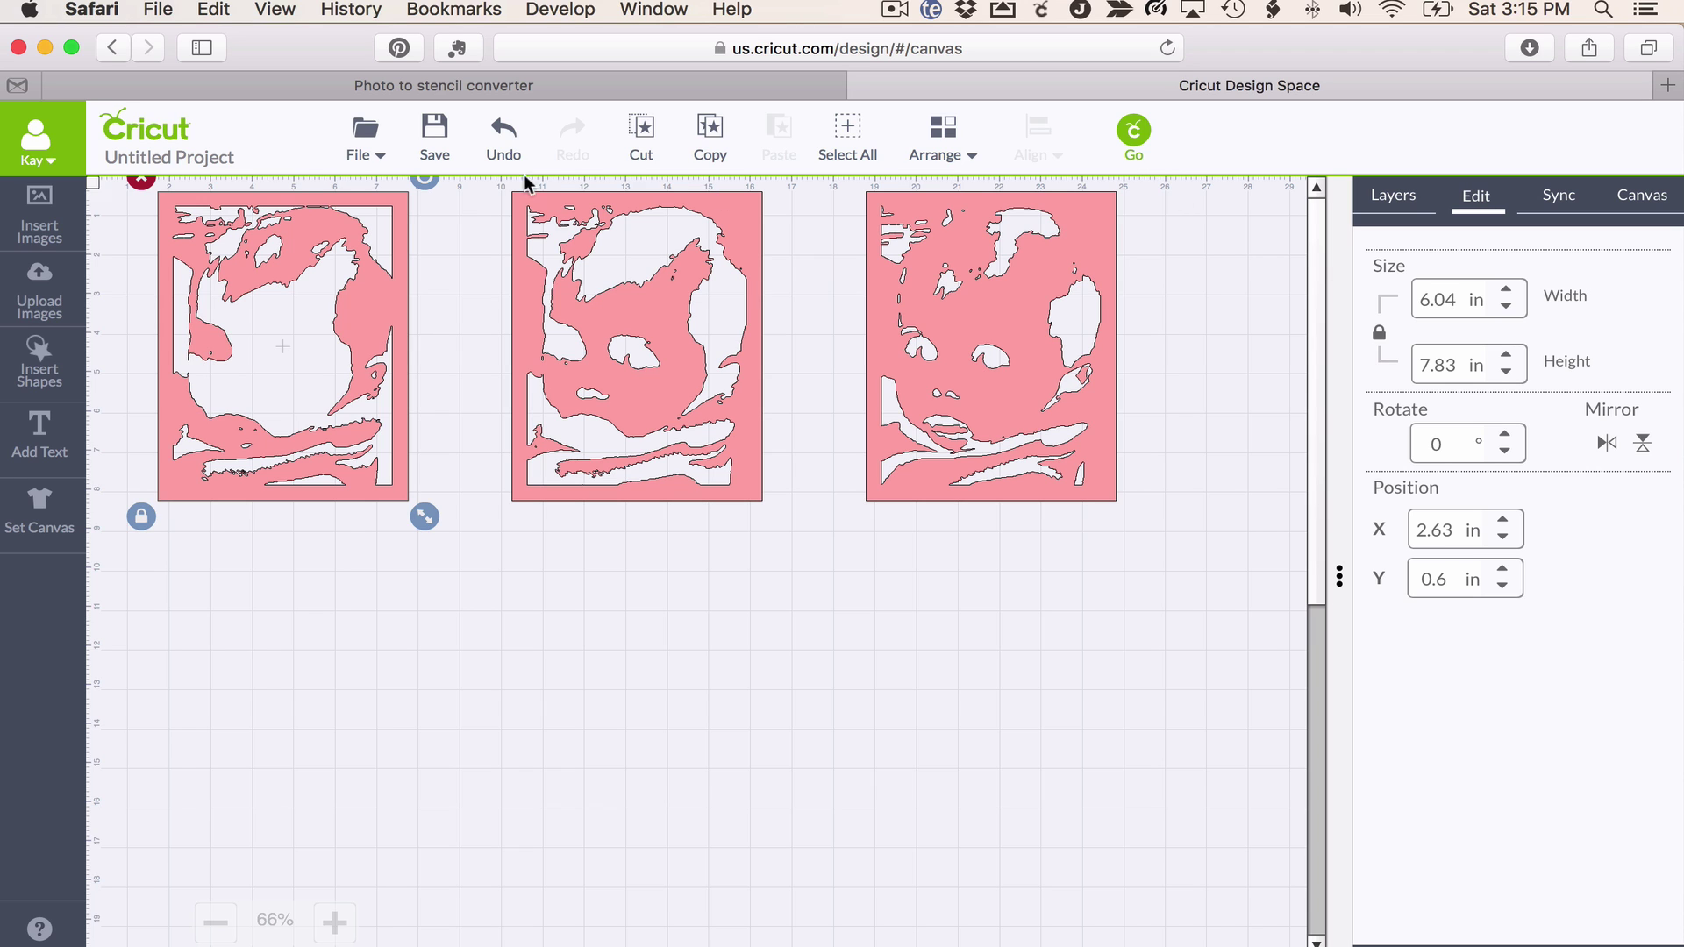
{"action": "left_click", "coordinate": [141, 181]}
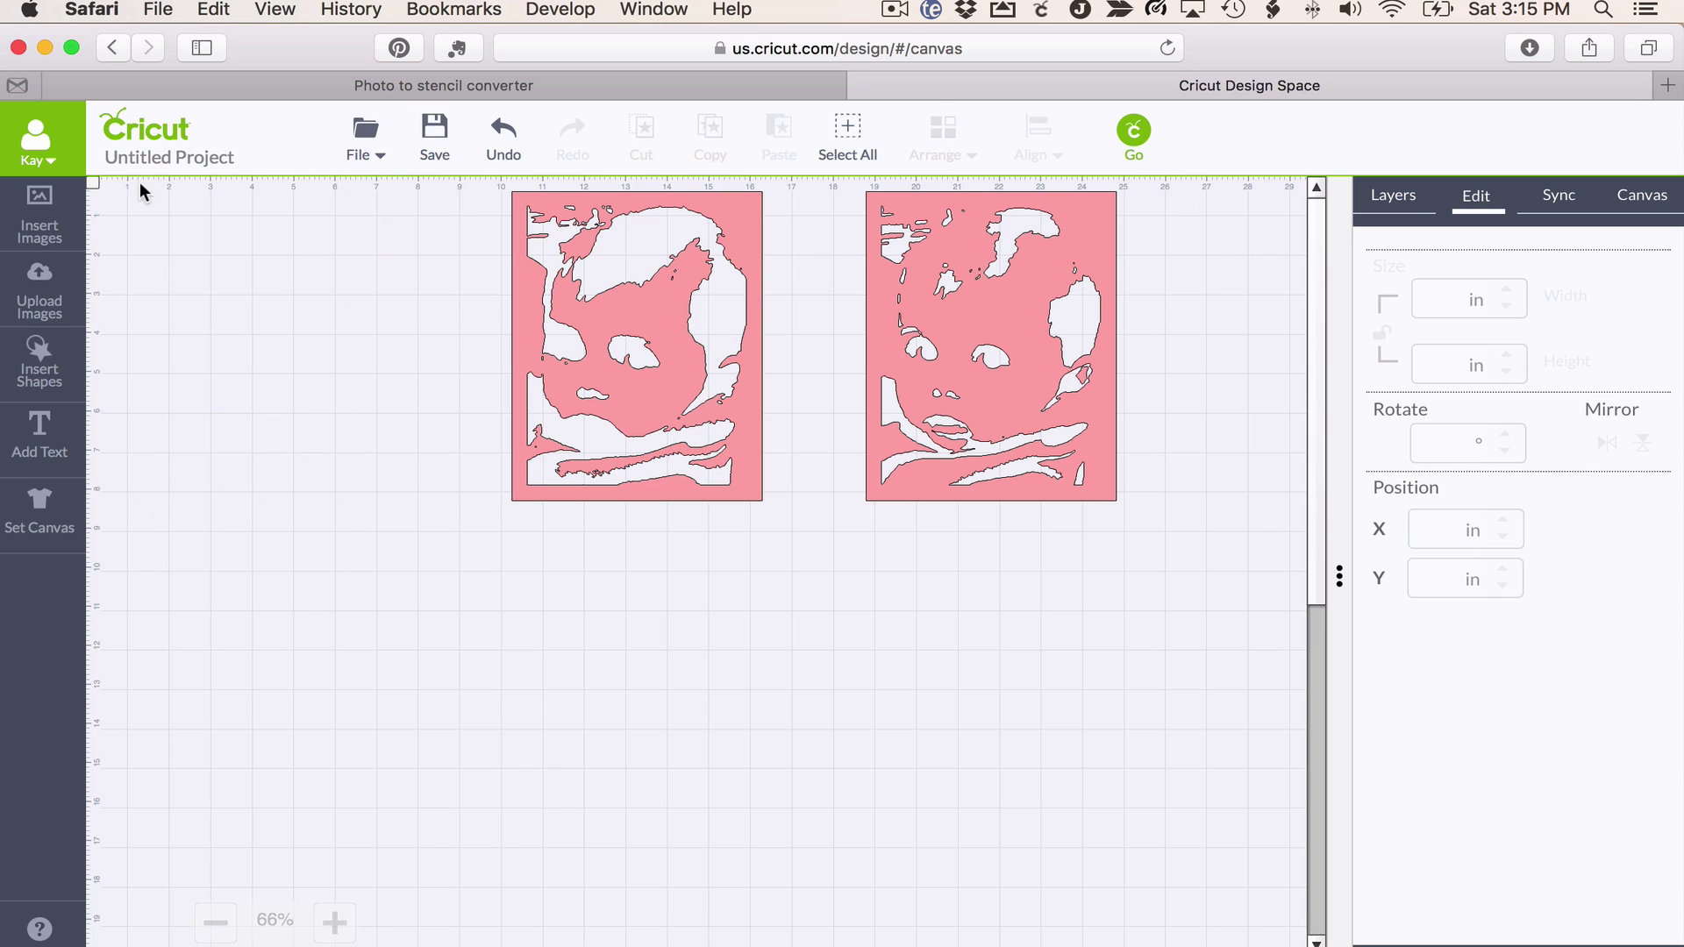
Insert a square with unlocked proportions, sized 6.04 in wide by 7.83 in high, in place of the deleted stencil layer
{"action": "left_click", "coordinate": [44, 358]}
{"action": "left_click", "coordinate": [417, 350]}
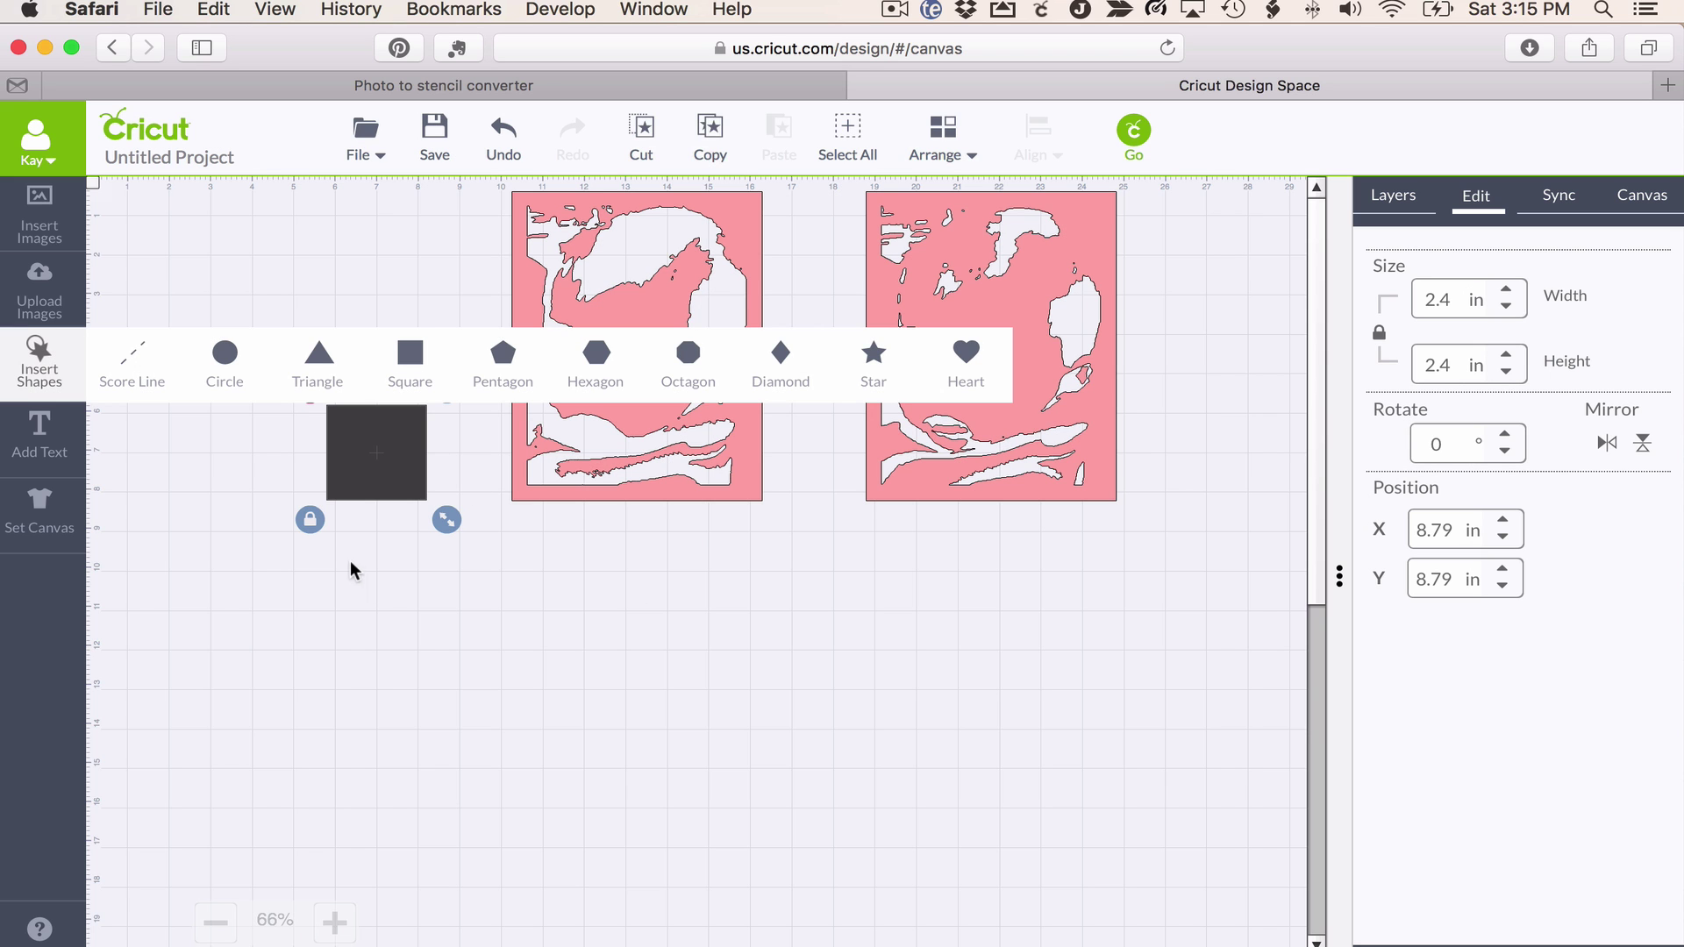
{"action": "left_click", "coordinate": [310, 519]}
{"action": "double_click", "coordinate": [1438, 299]}
{"action": "type", "text": "6.04"}
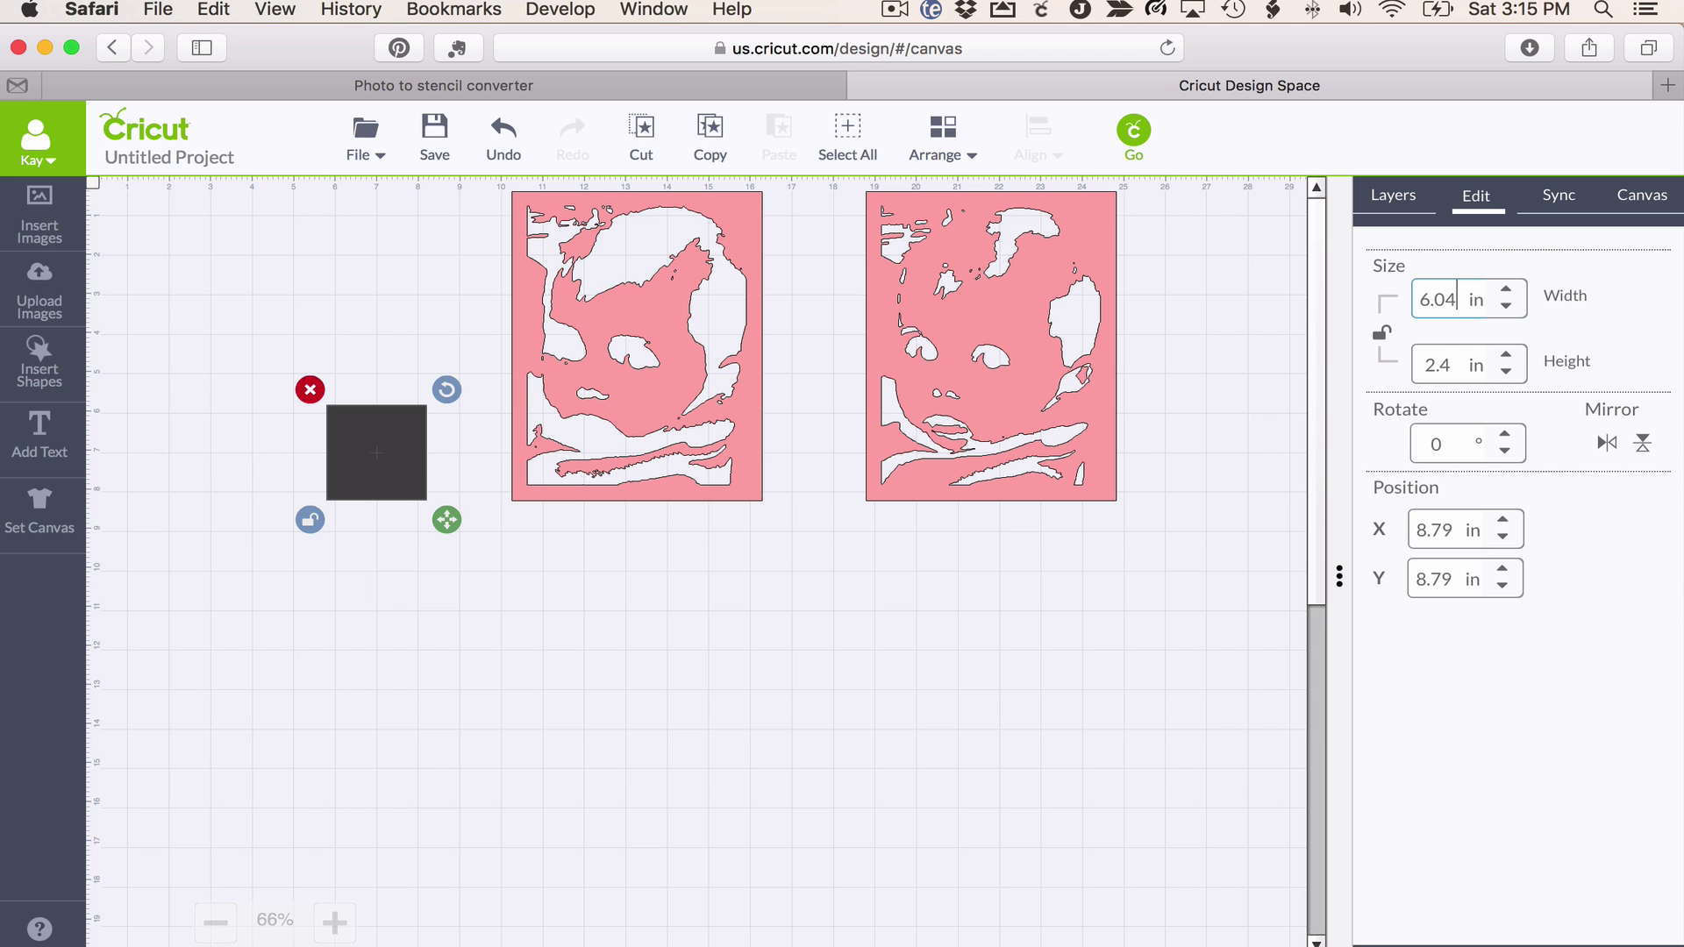
{"action": "key", "text": "Tab"}
{"action": "type", "text": "7"}
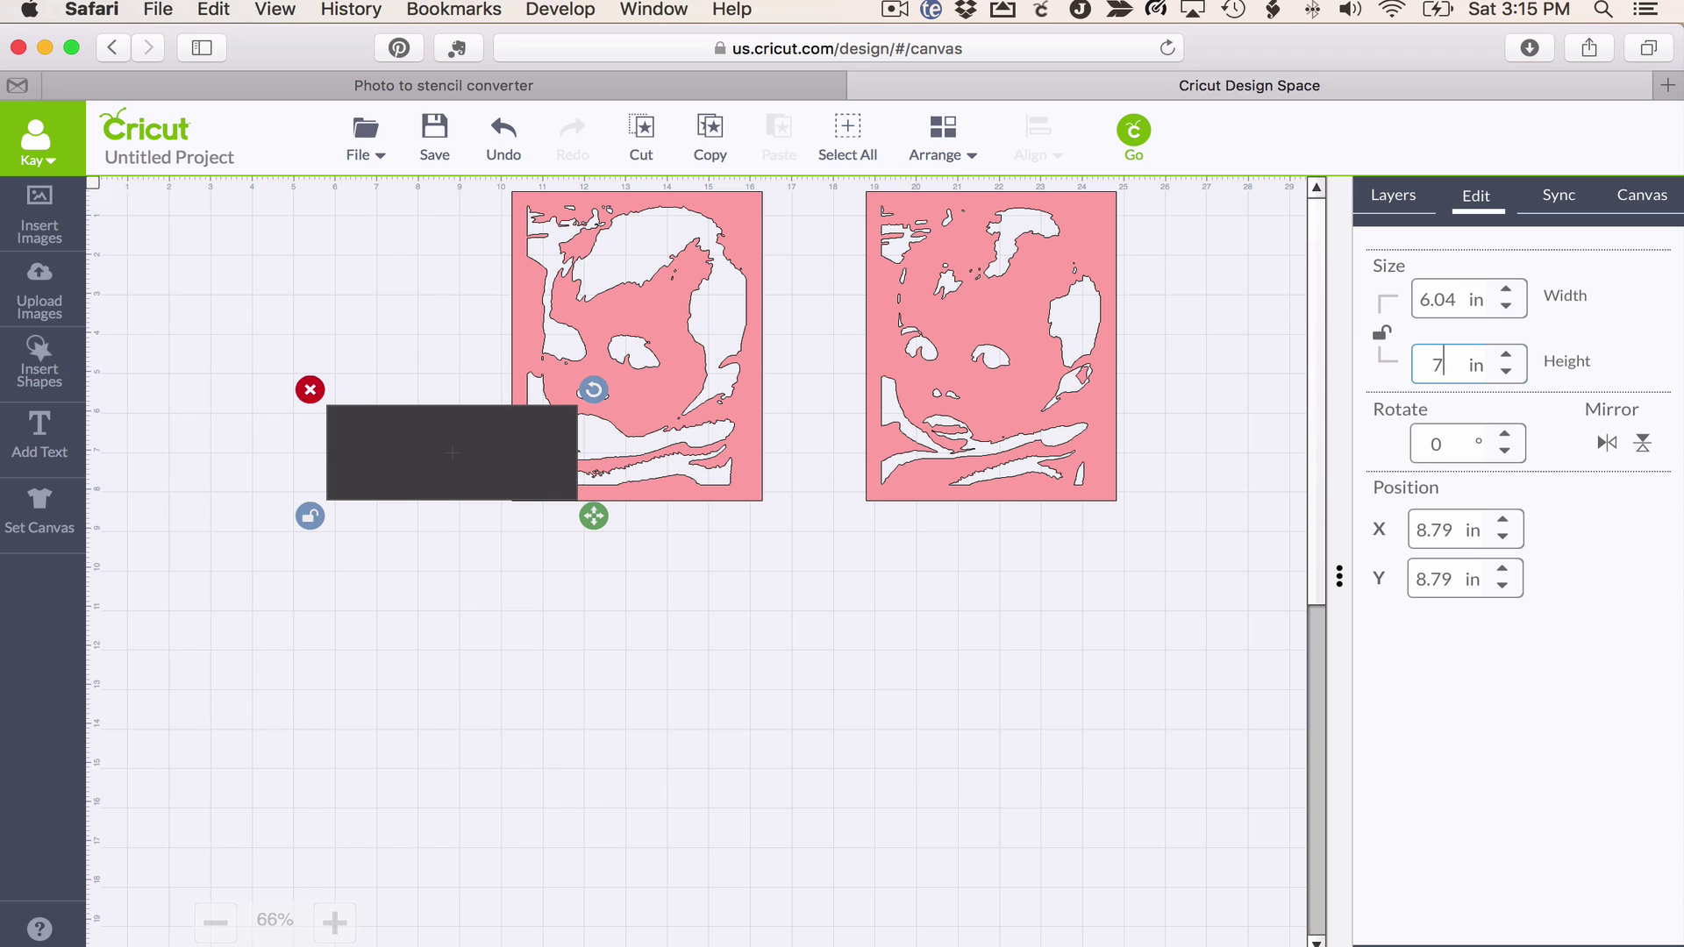
{"action": "type", "text": ".83"}
{"action": "key", "text": "Return"}
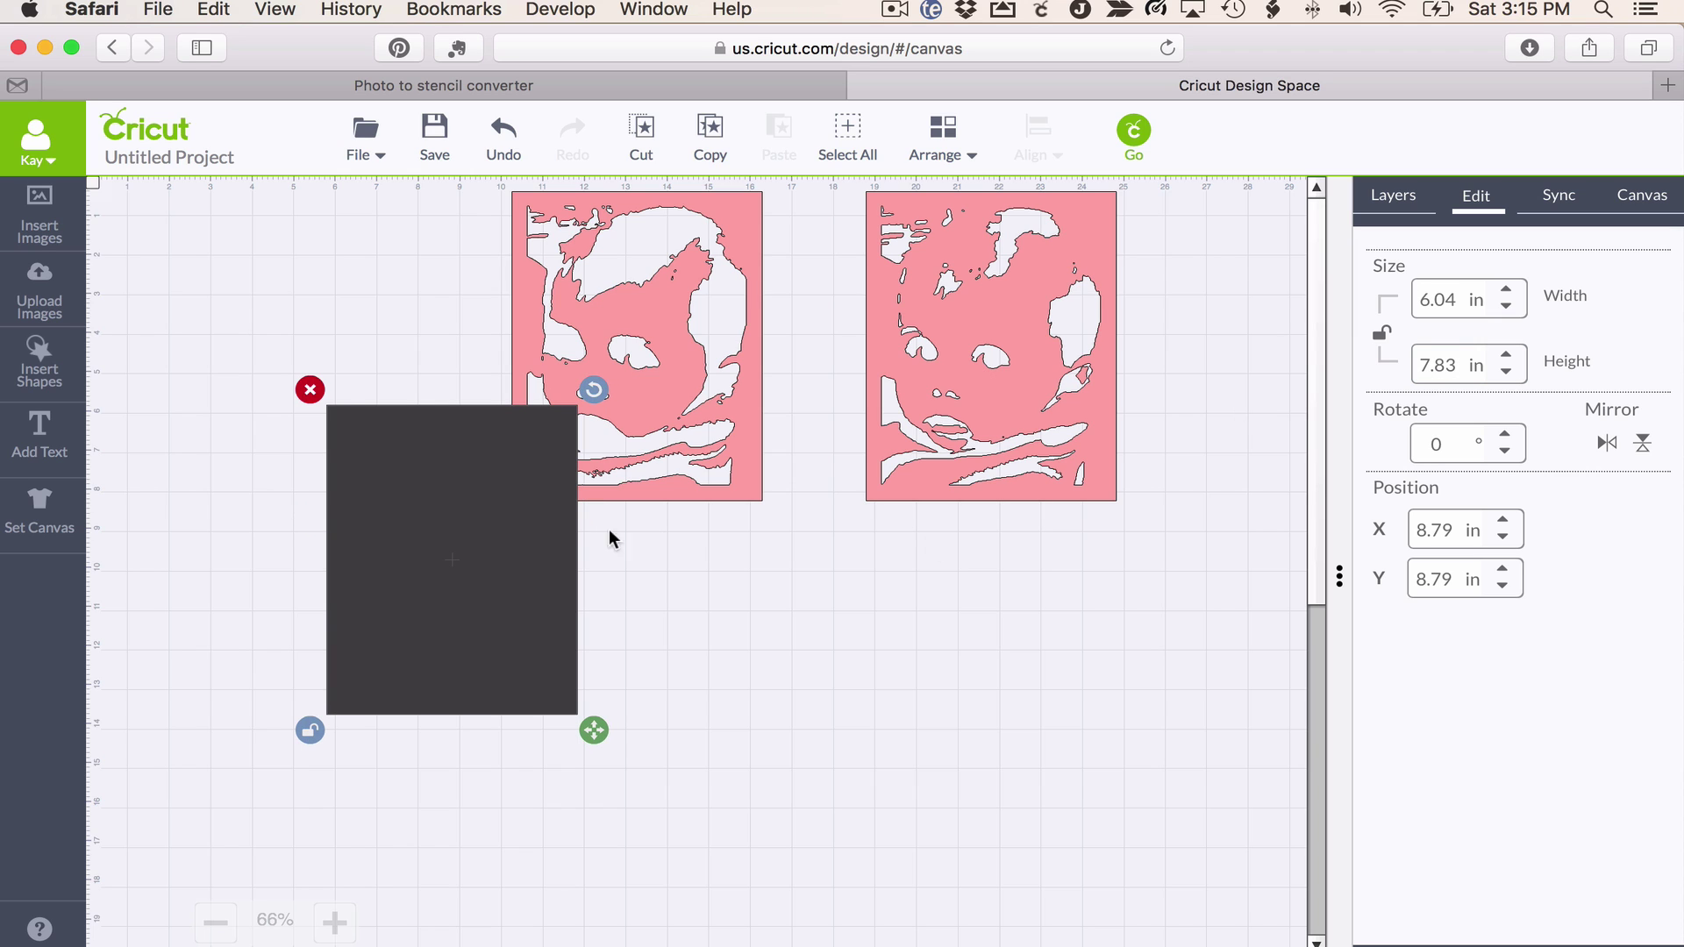
{"action": "left_click_drag", "start_coordinate": [496, 537], "coordinate": [350, 339]}
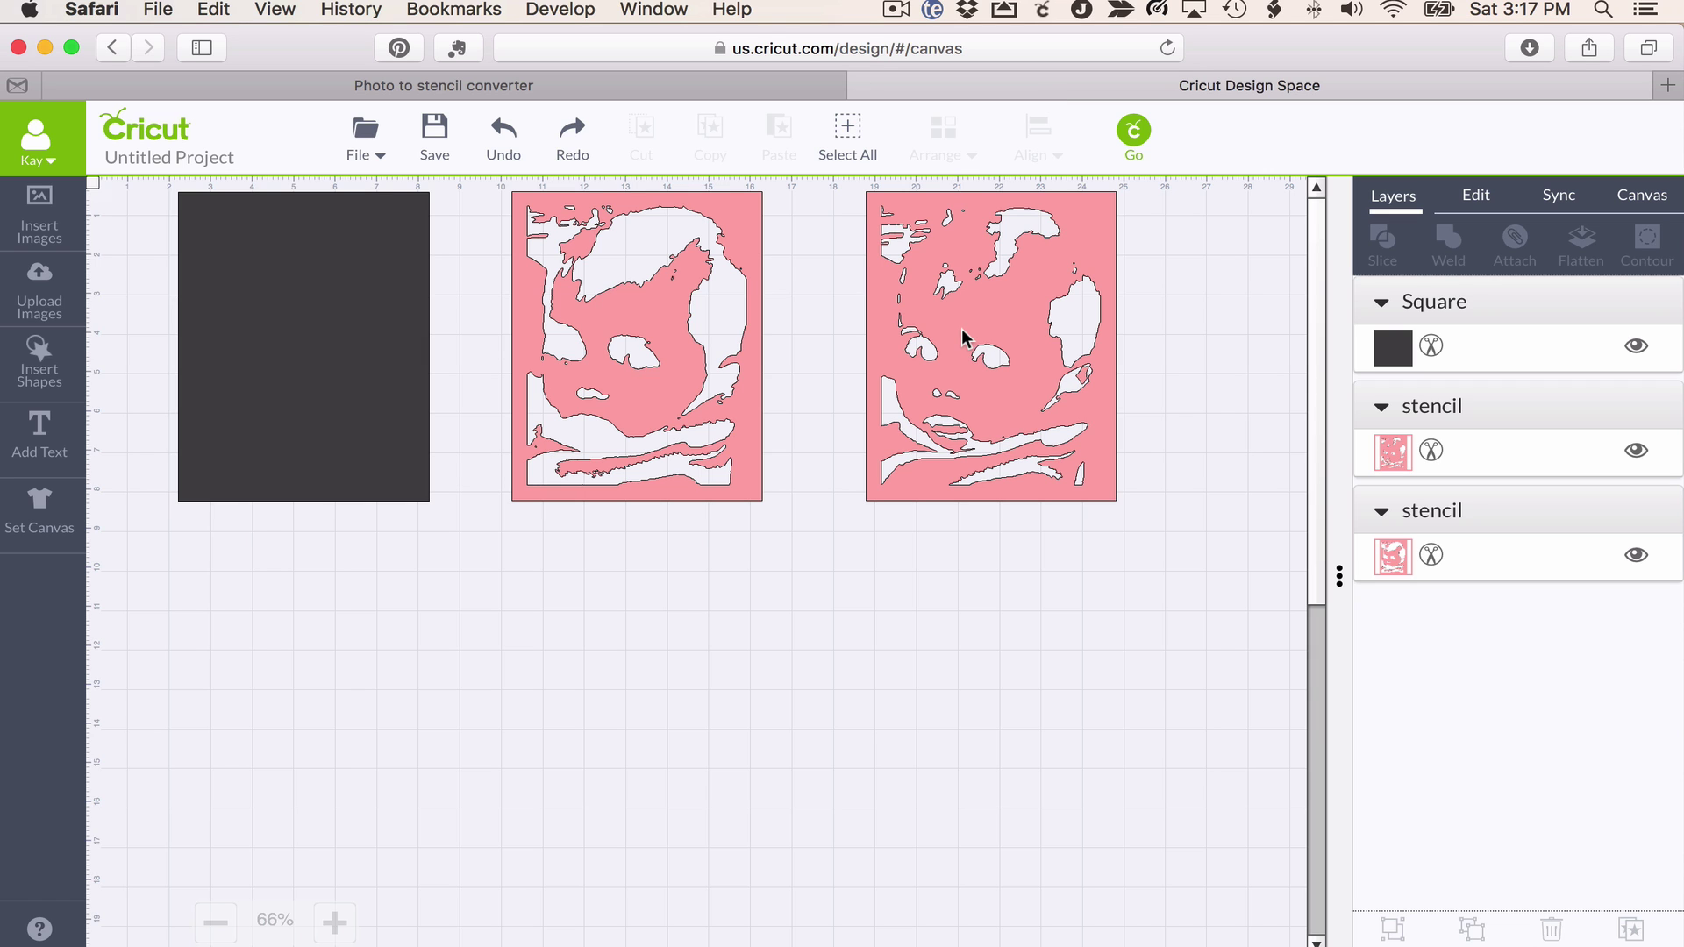
Switch back to the Photo2Stencil page and examine the three color stencil preview
{"action": "left_click", "coordinate": [770, 87]}
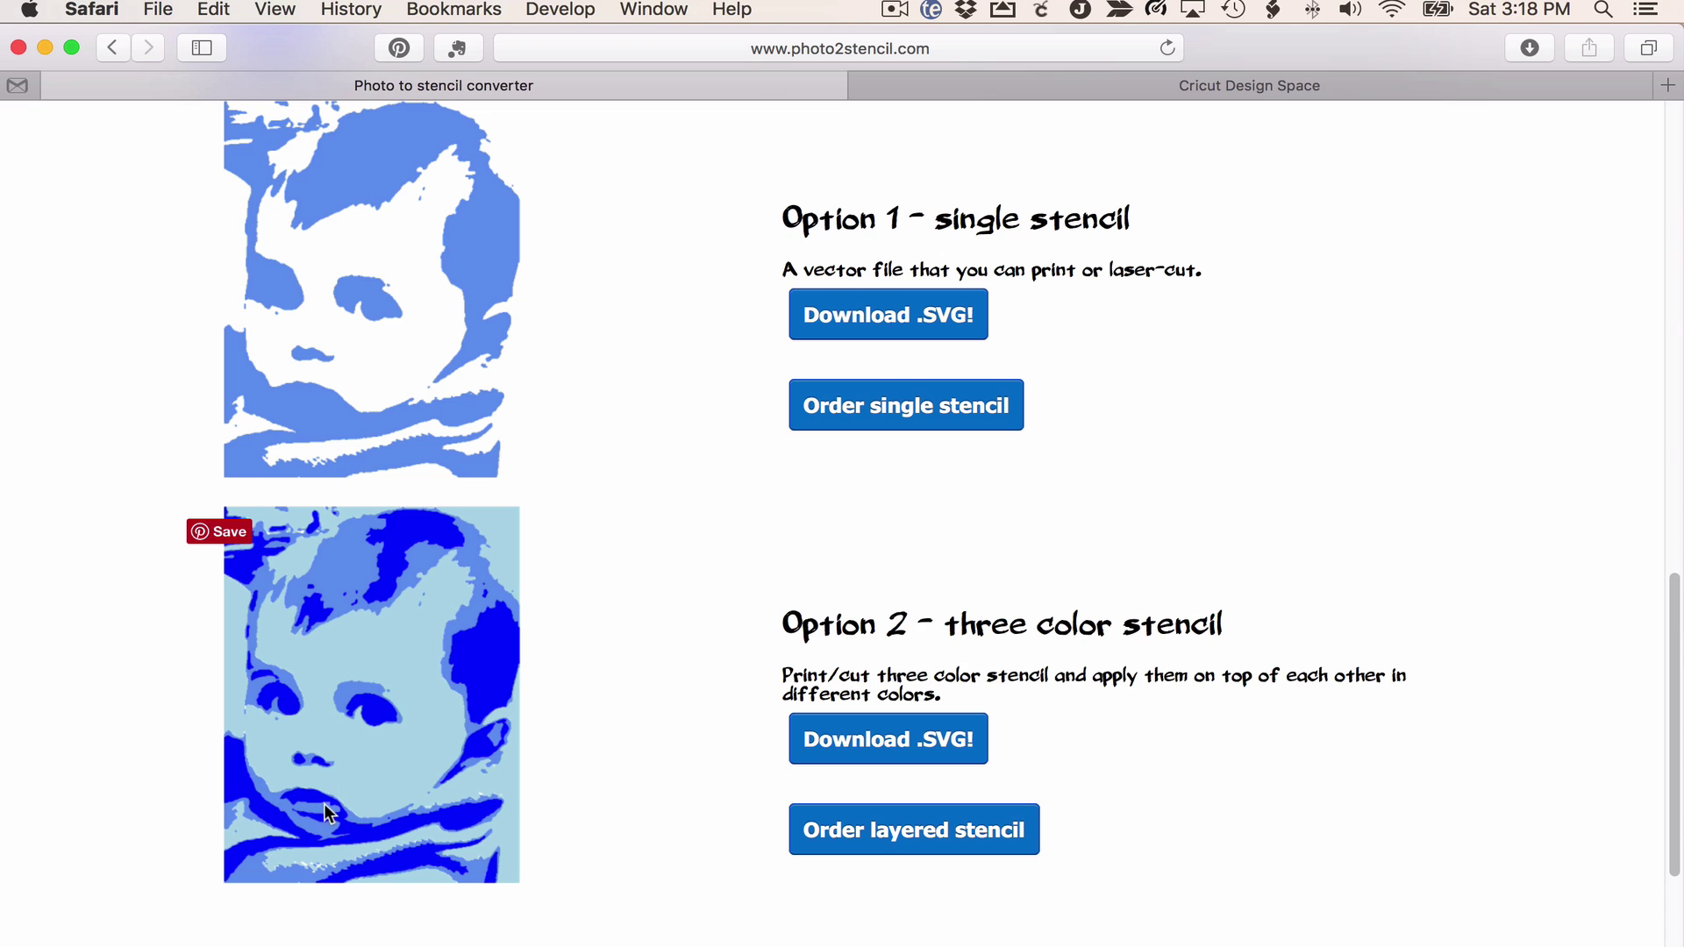
Switch back to Cricut Design Space and recolor the middle stencil layer, the one with the larger cutouts, White
{"action": "left_click", "coordinate": [1103, 85]}
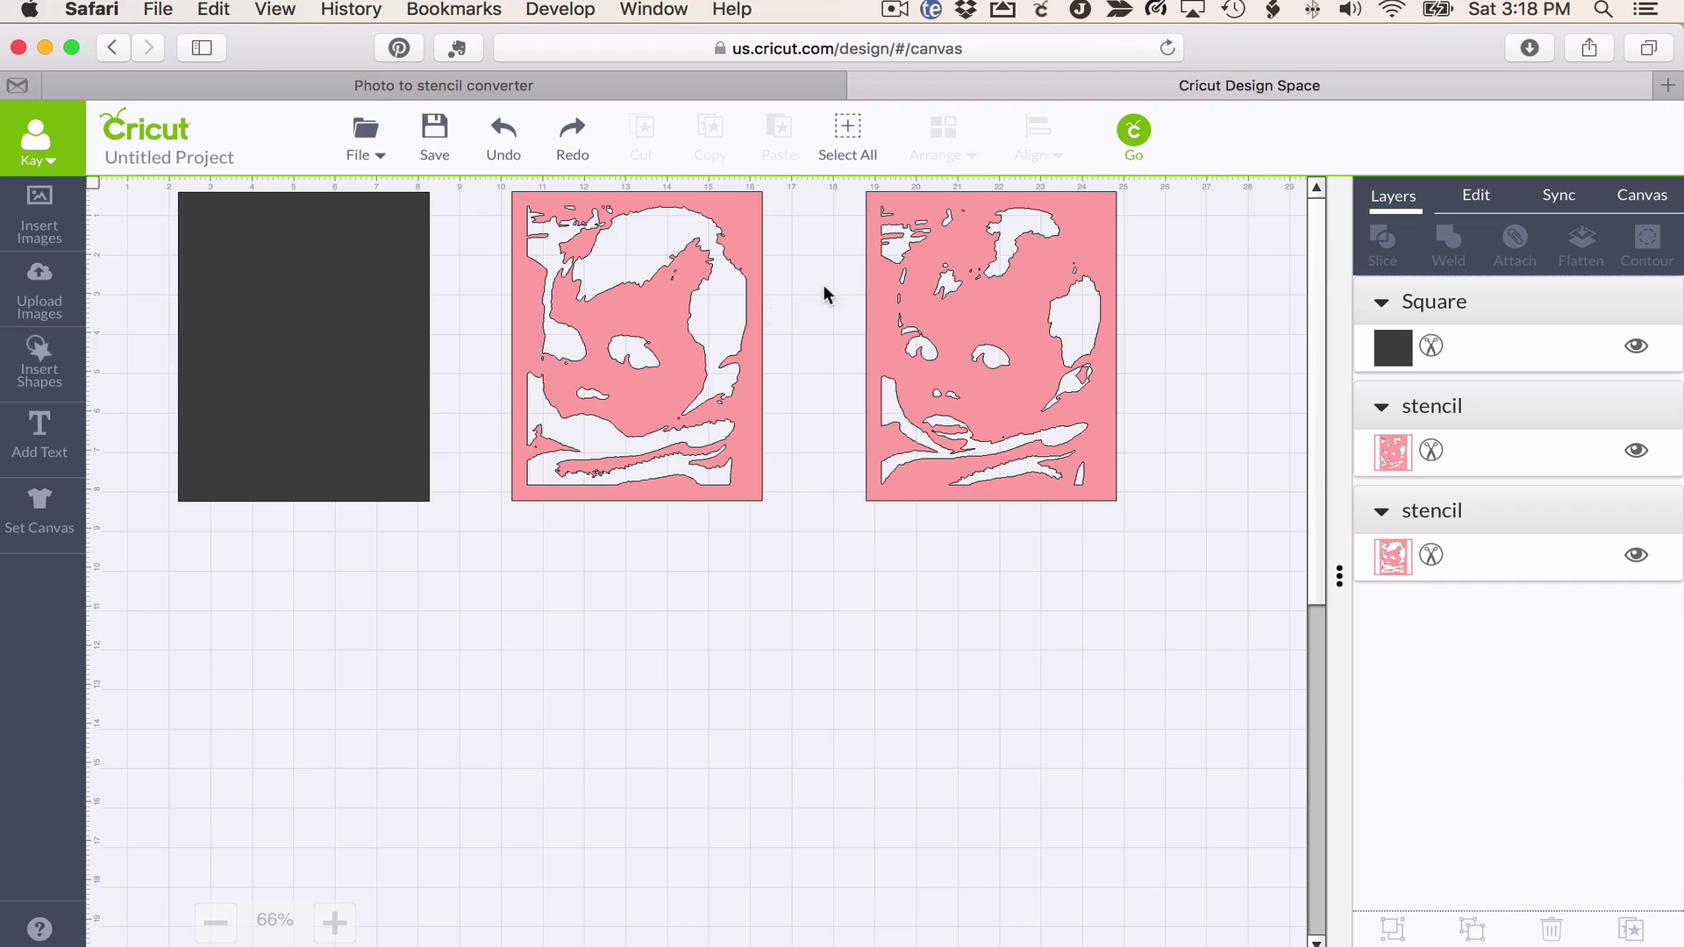
{"action": "left_click", "coordinate": [750, 318]}
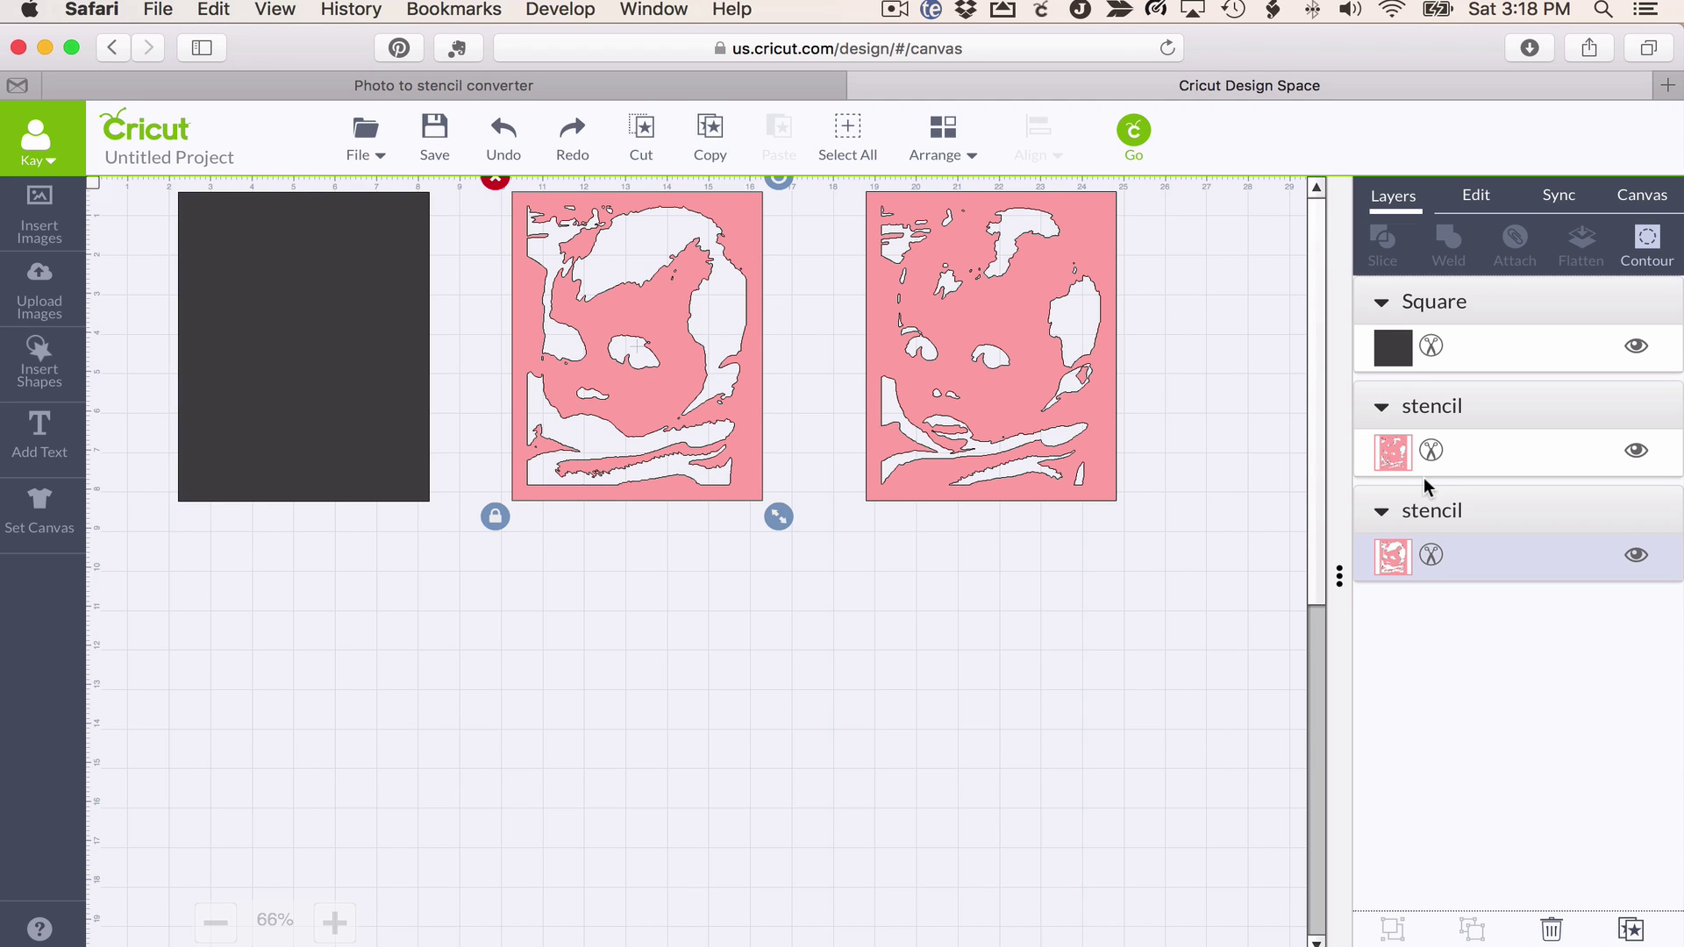
{"action": "left_click", "coordinate": [1396, 566]}
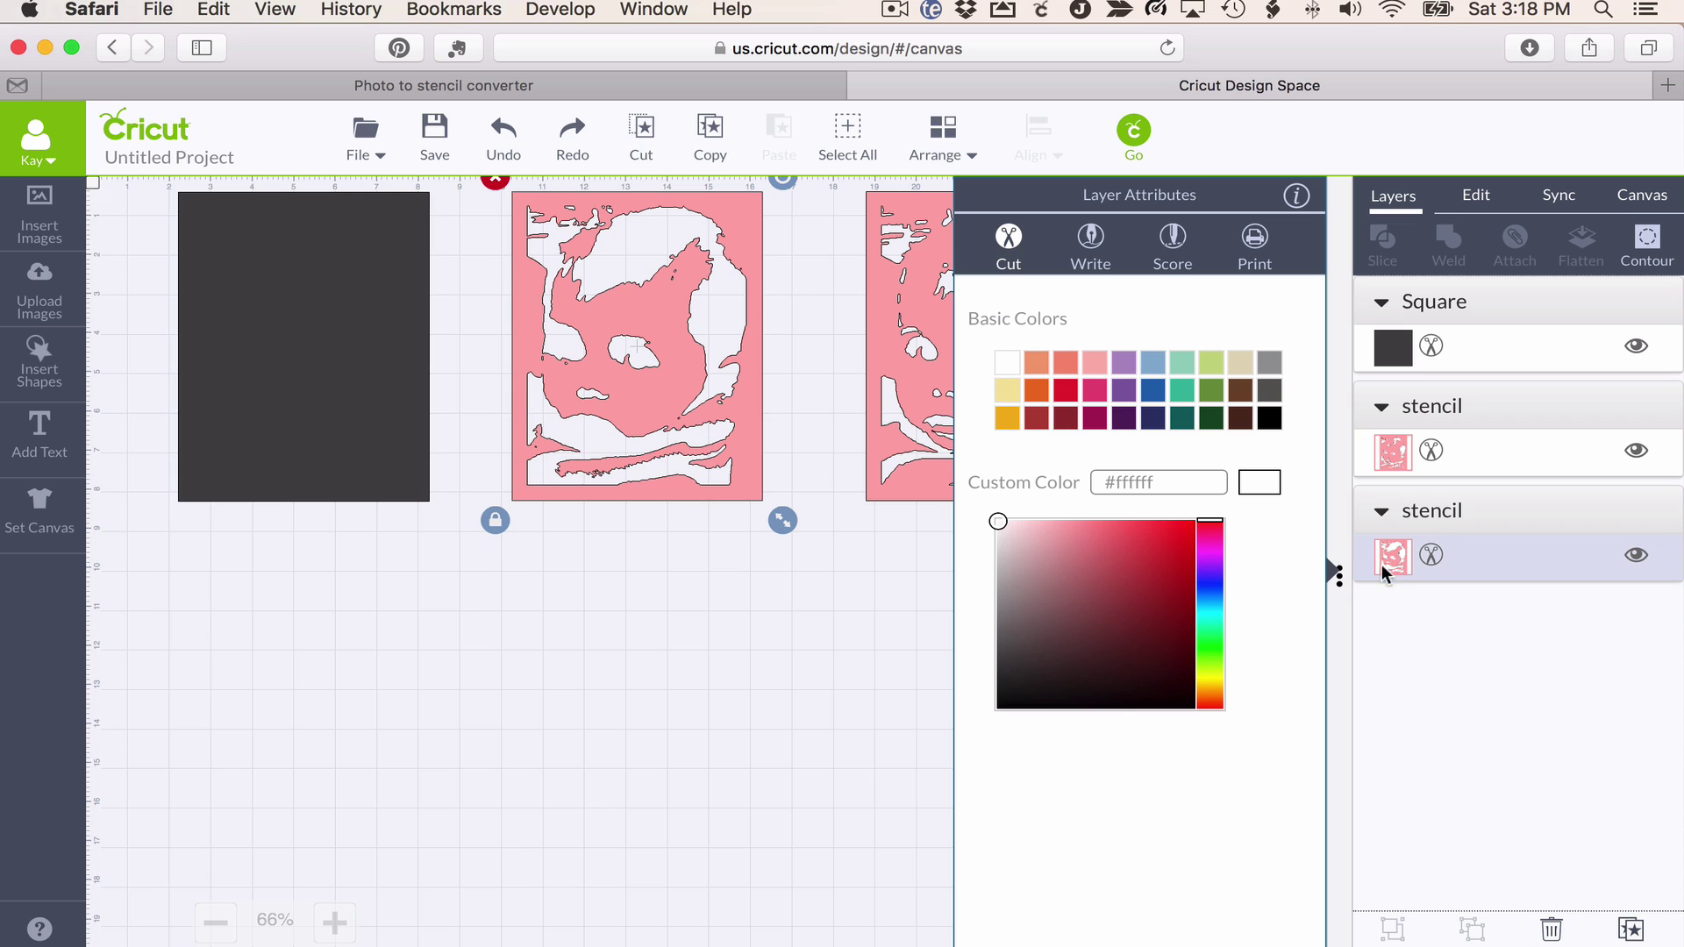
{"action": "left_click", "coordinate": [1014, 372]}
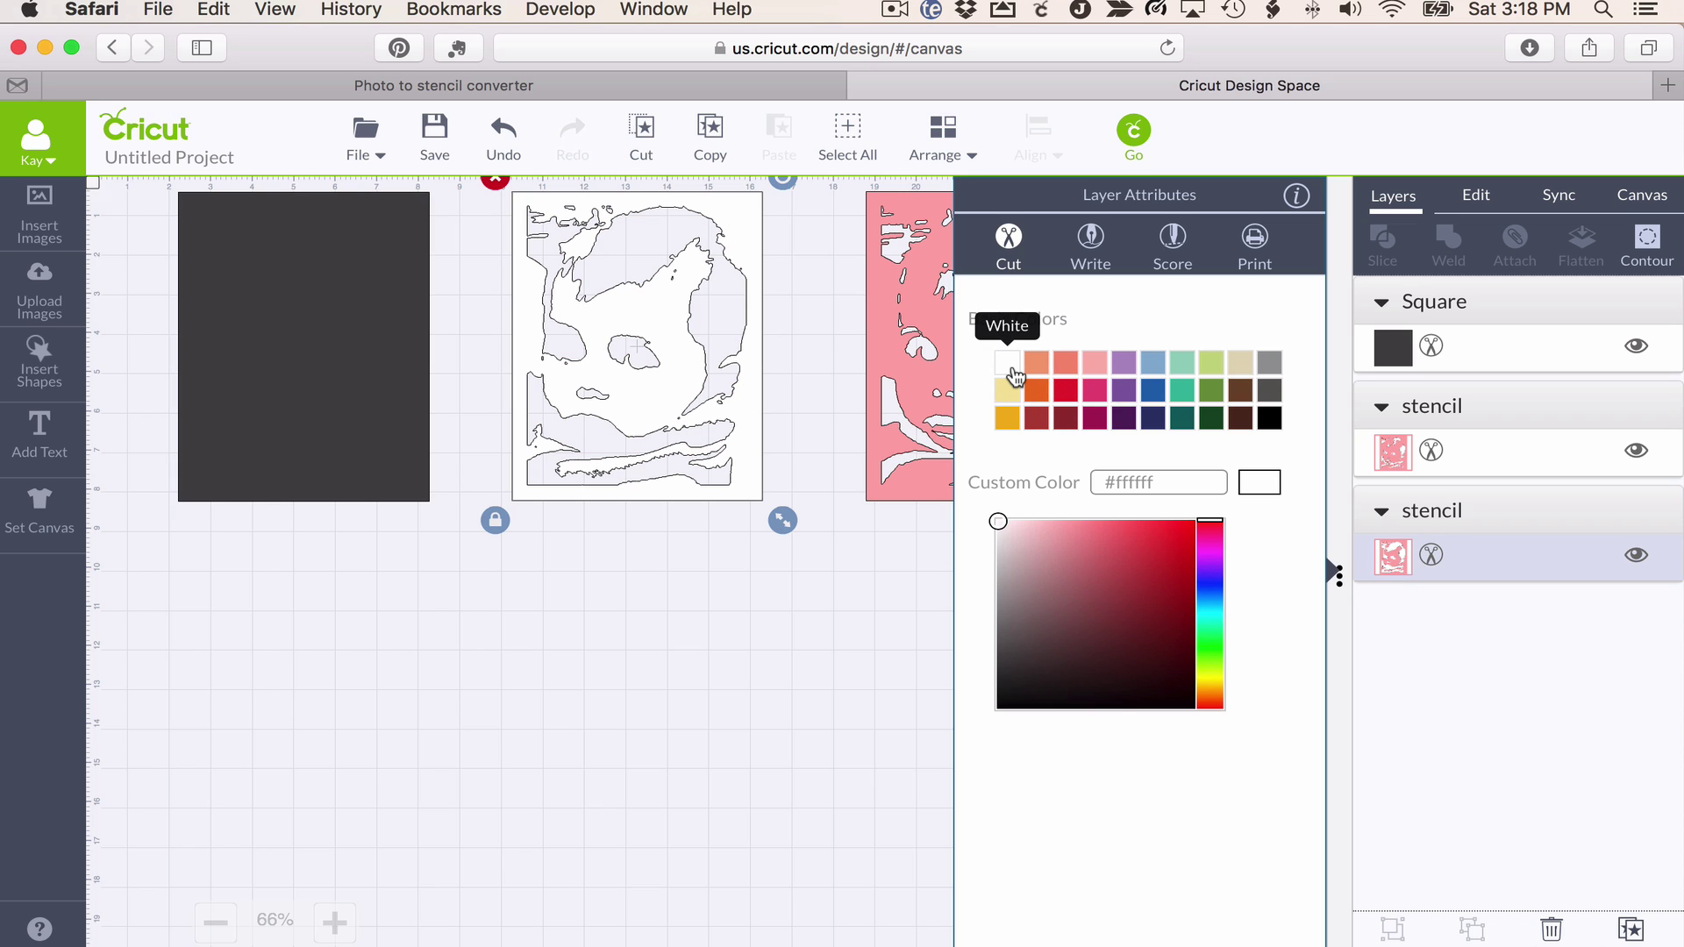
Recolor the remaining pink stencil layer, the one with the finer facial details, Gray
{"action": "left_click", "coordinate": [913, 491]}
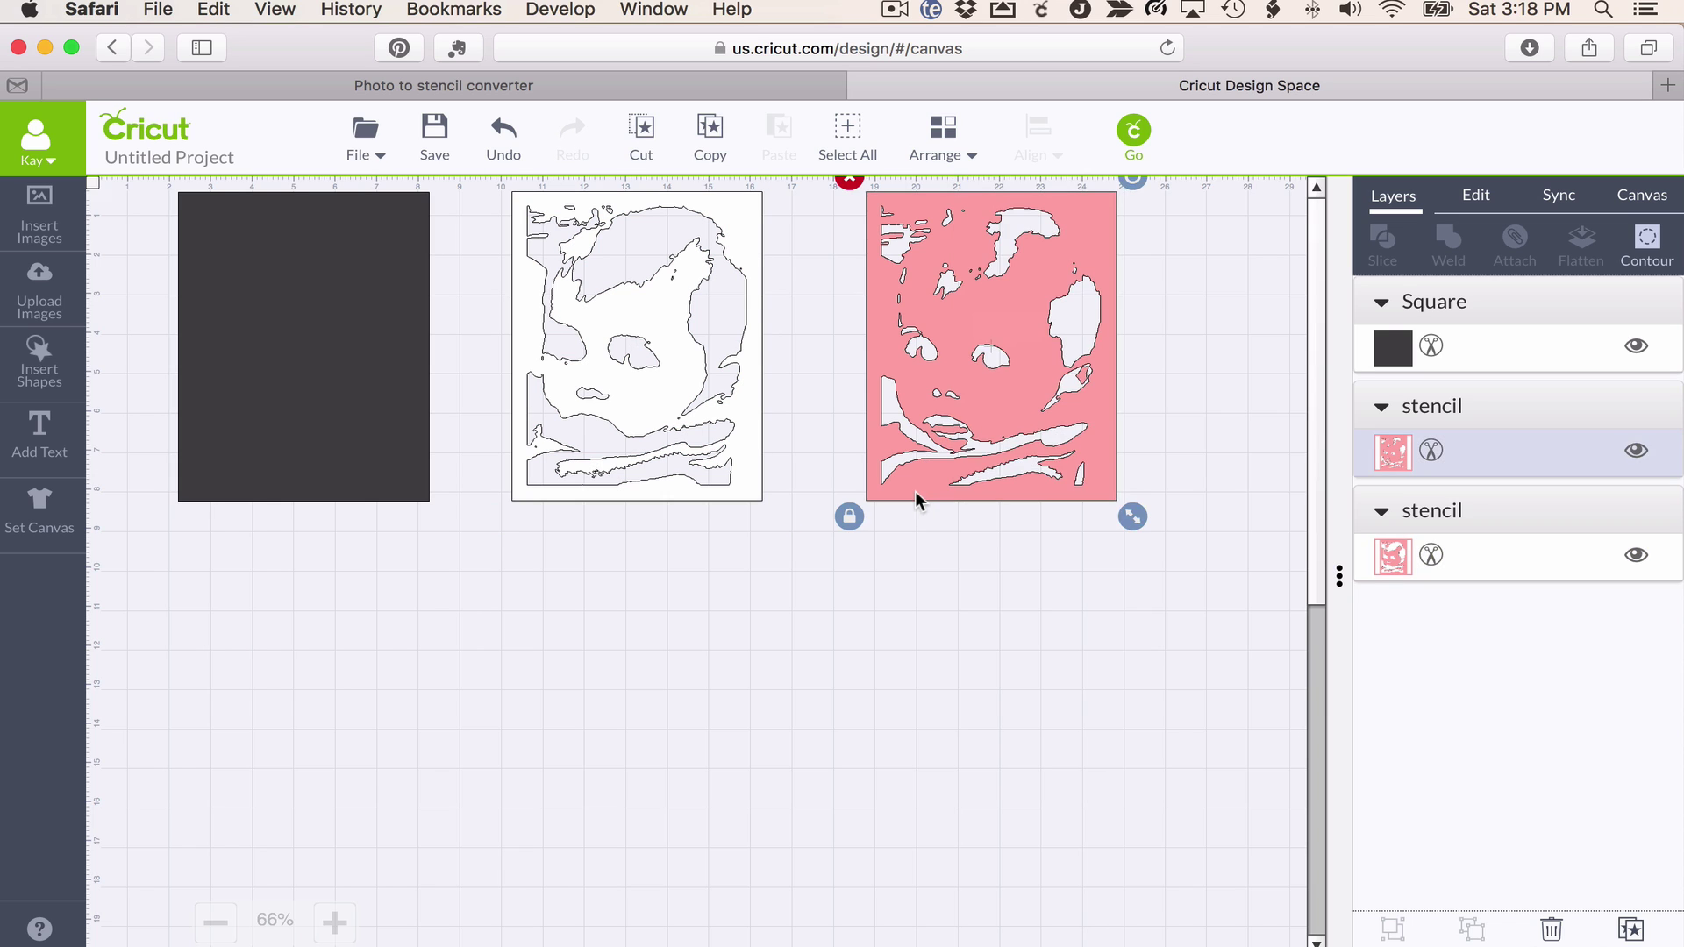
{"action": "left_click", "coordinate": [1395, 453]}
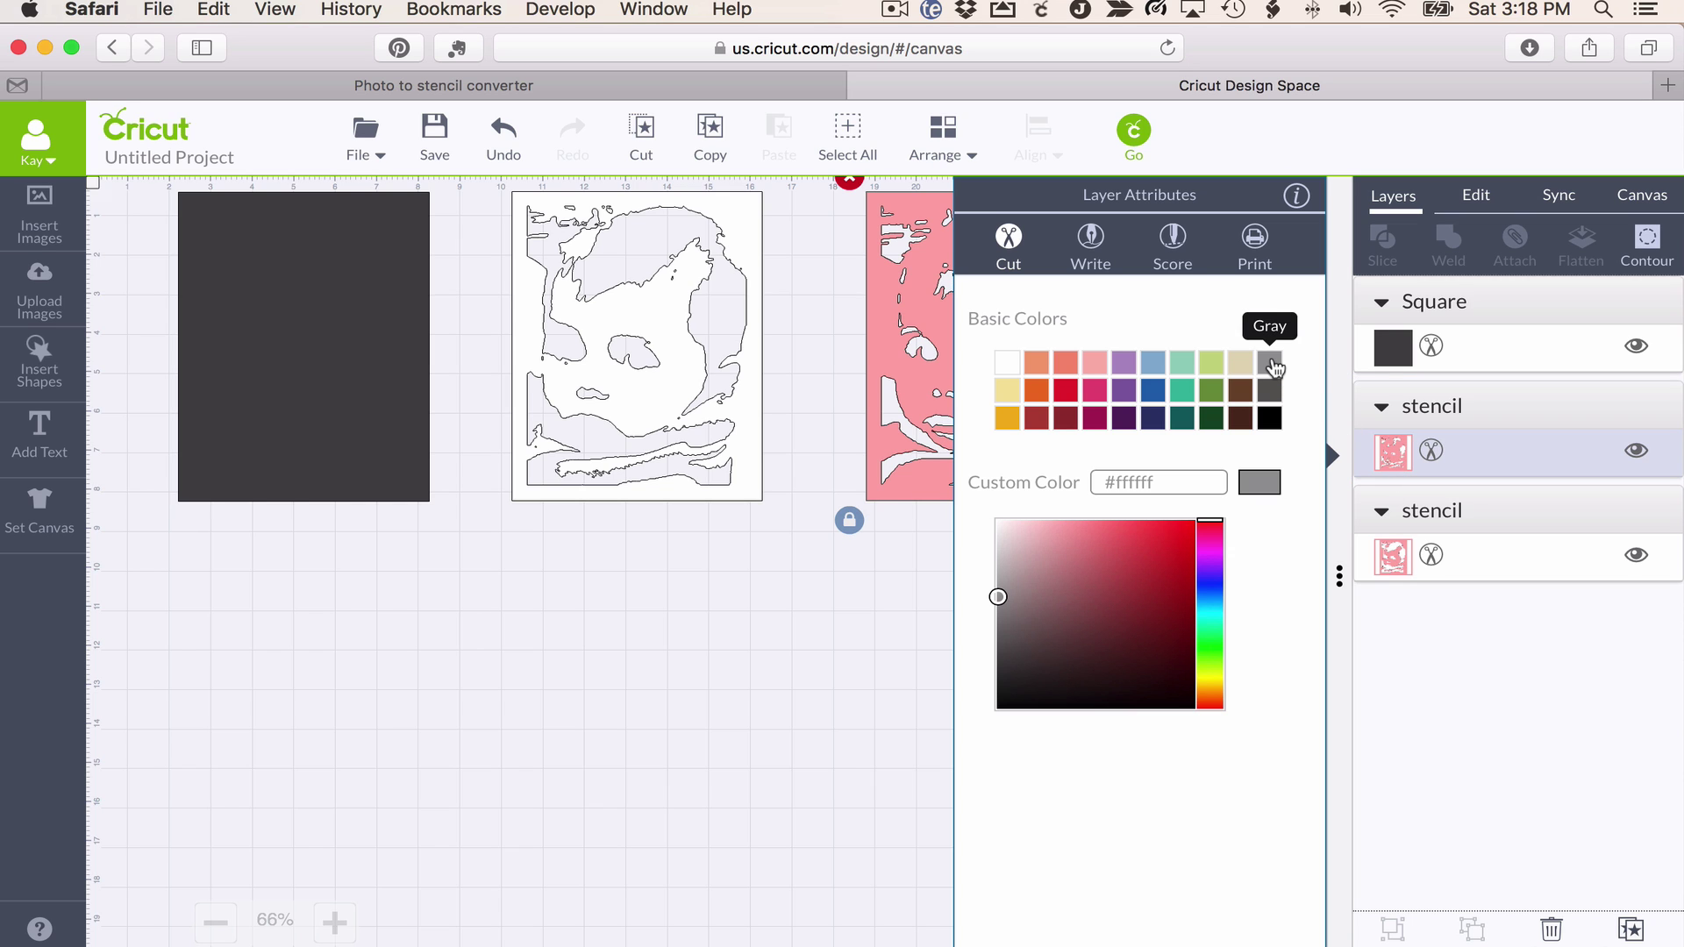
{"action": "left_click", "coordinate": [1272, 363]}
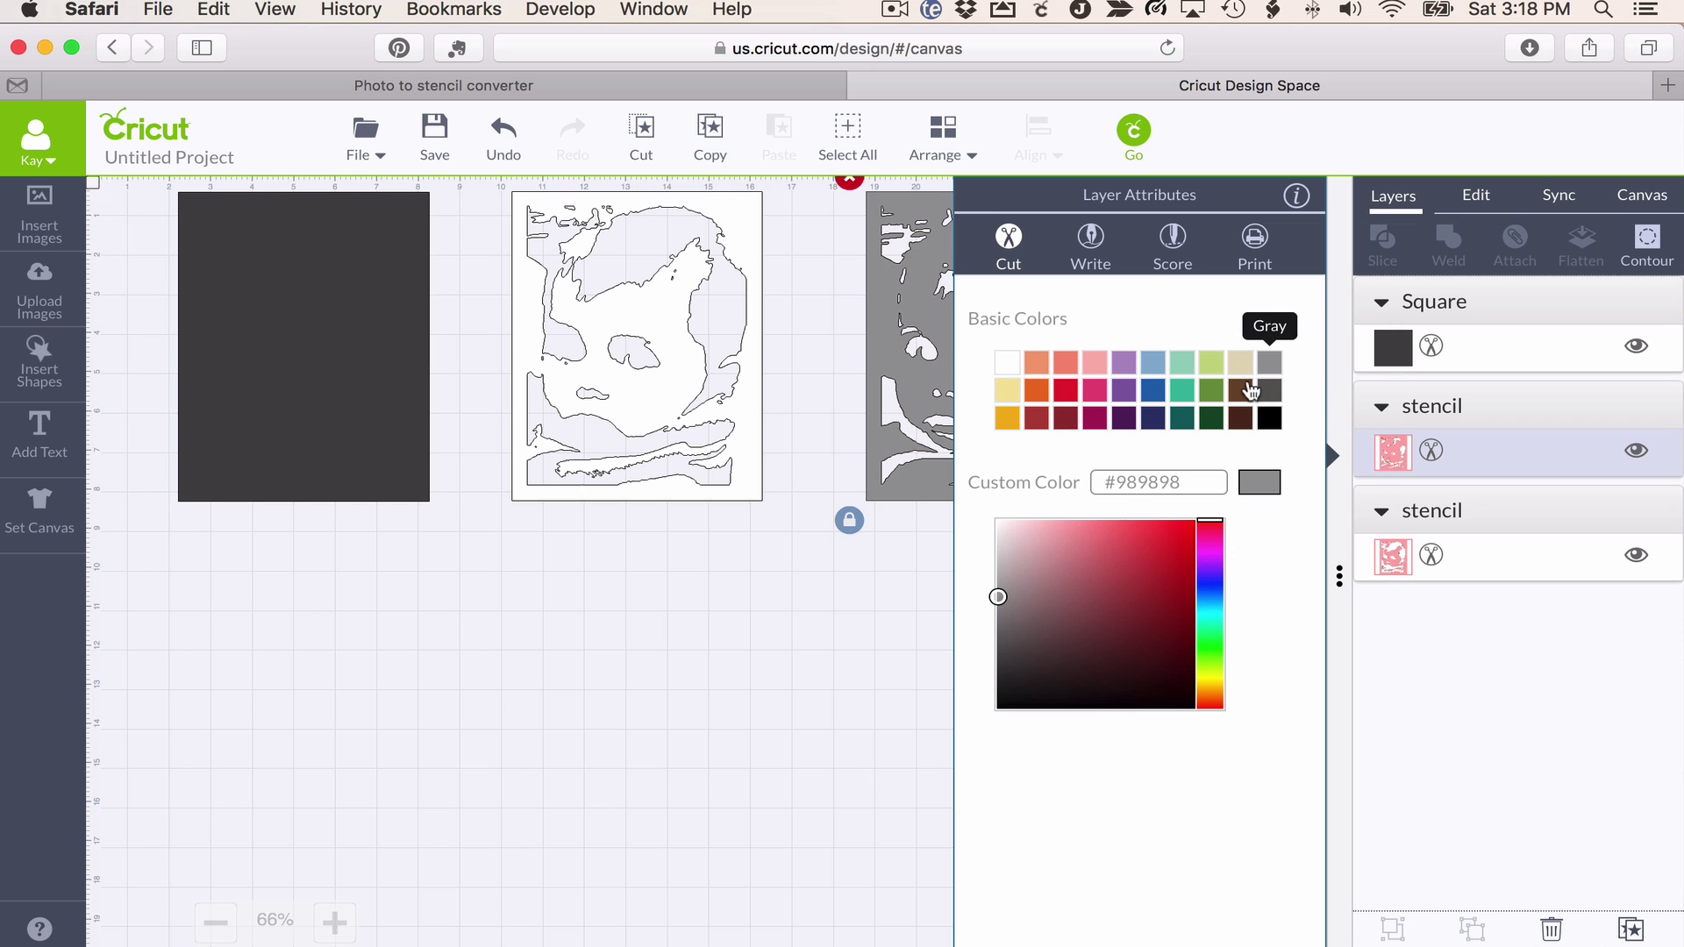
{"action": "left_click", "coordinate": [842, 649]}
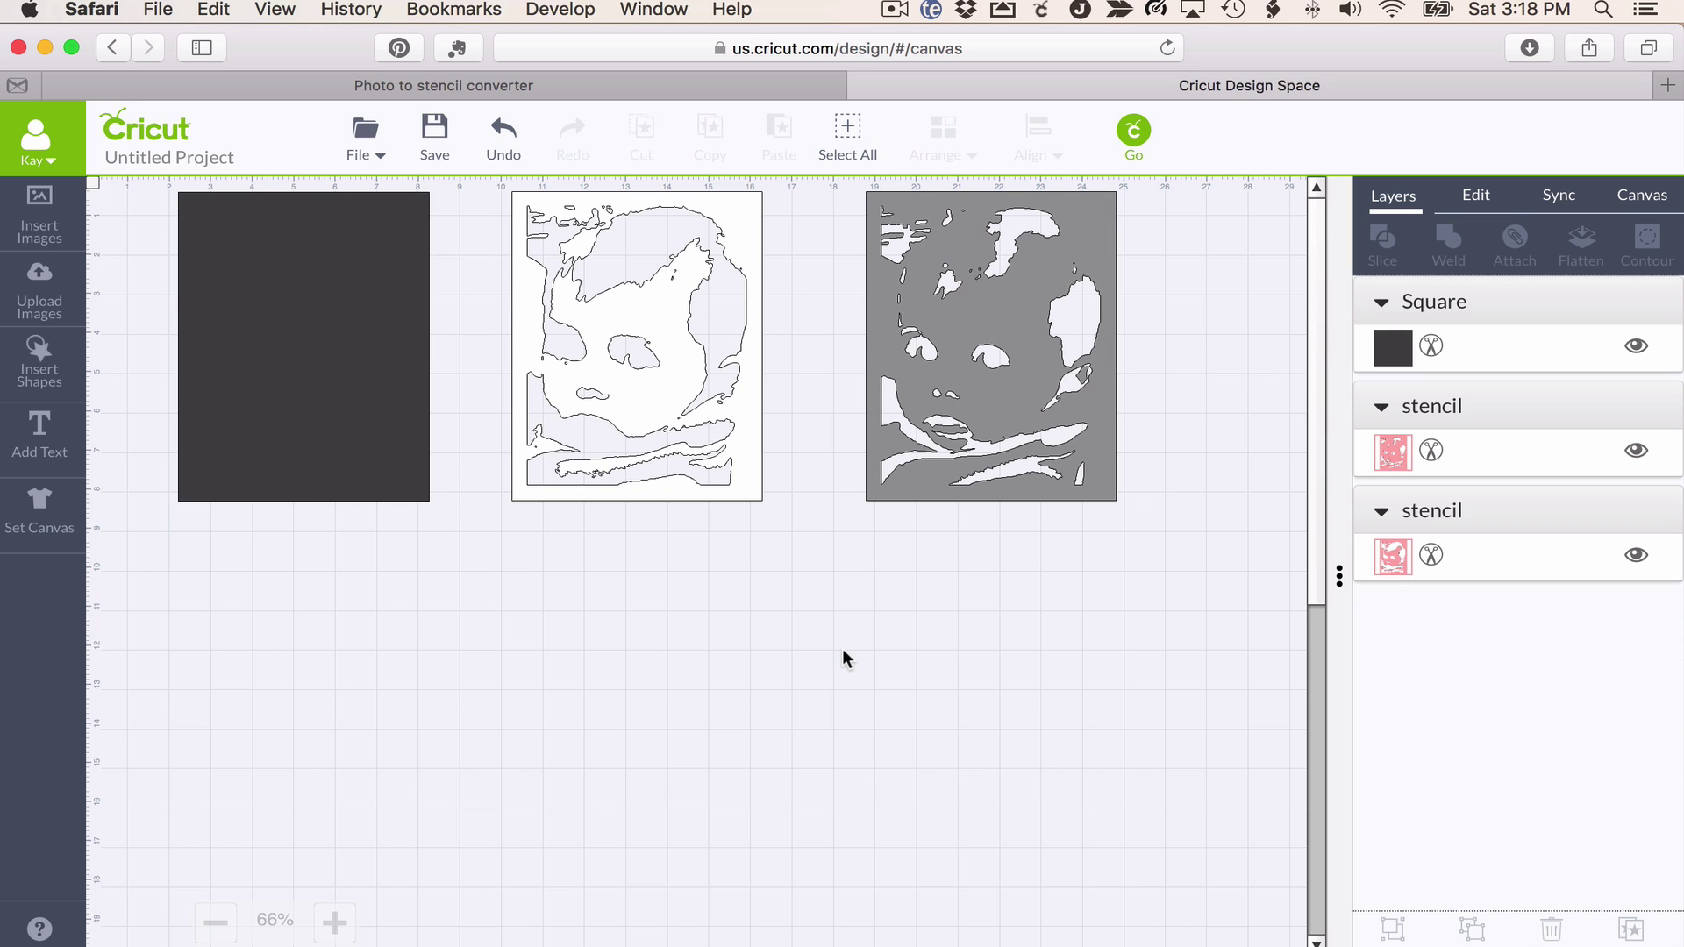
{"action": "key", "text": "super+z"}
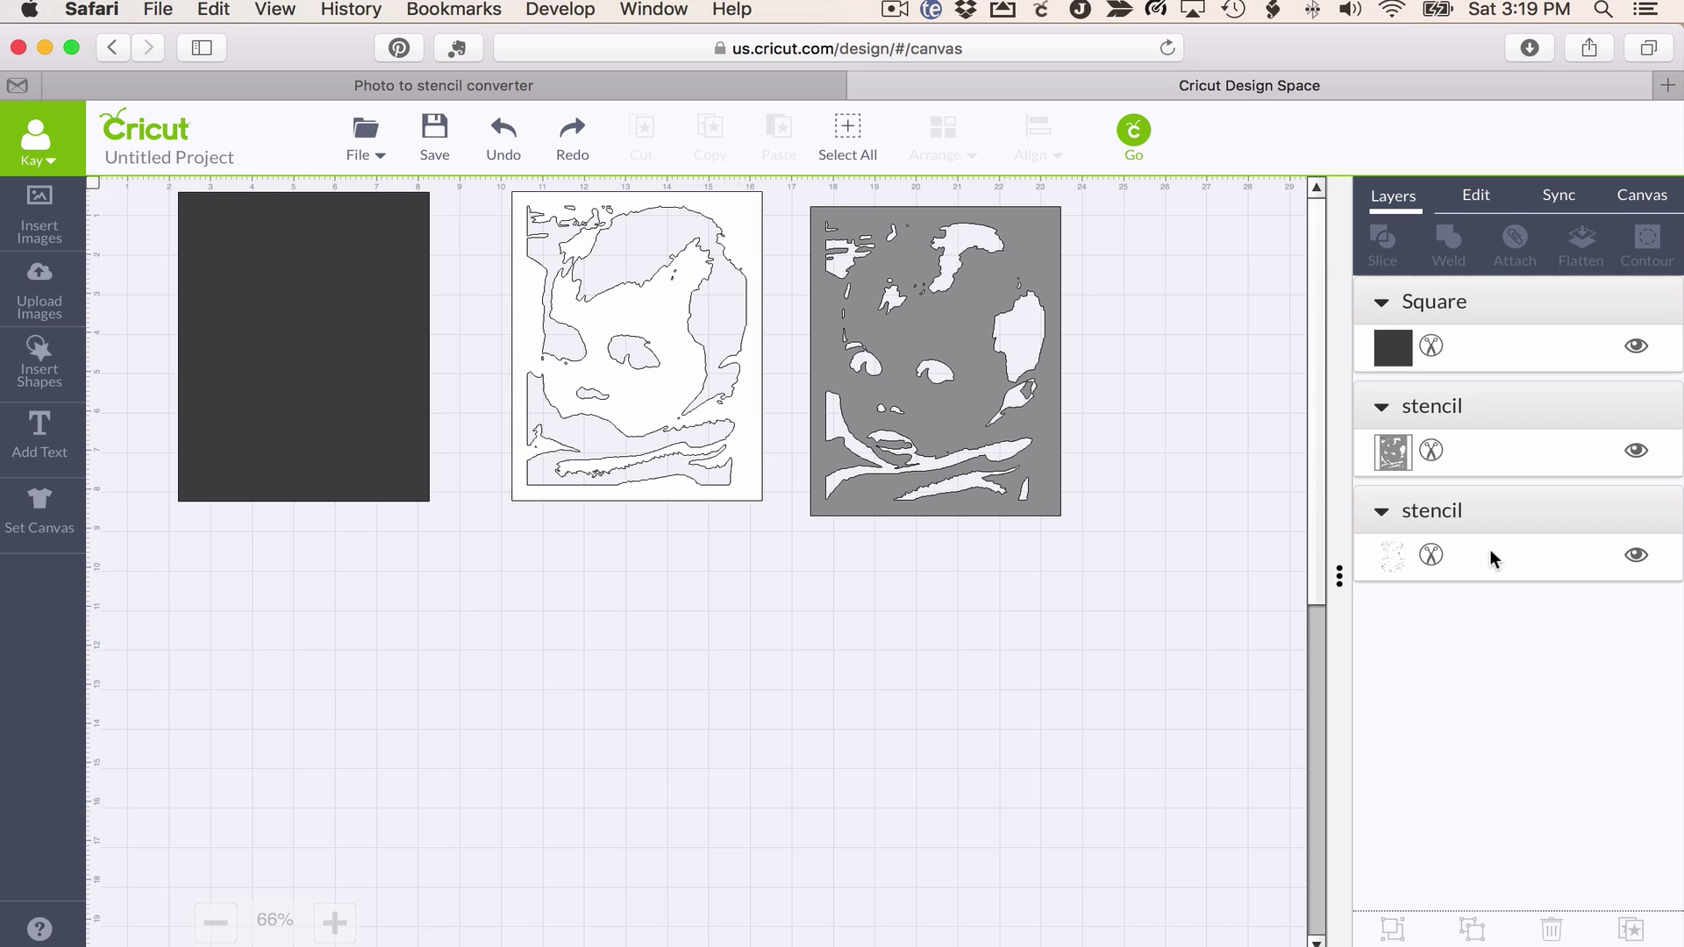
Move the white stencil layer forward above the gray one and send the dark square to the back
{"action": "left_click", "coordinate": [683, 447]}
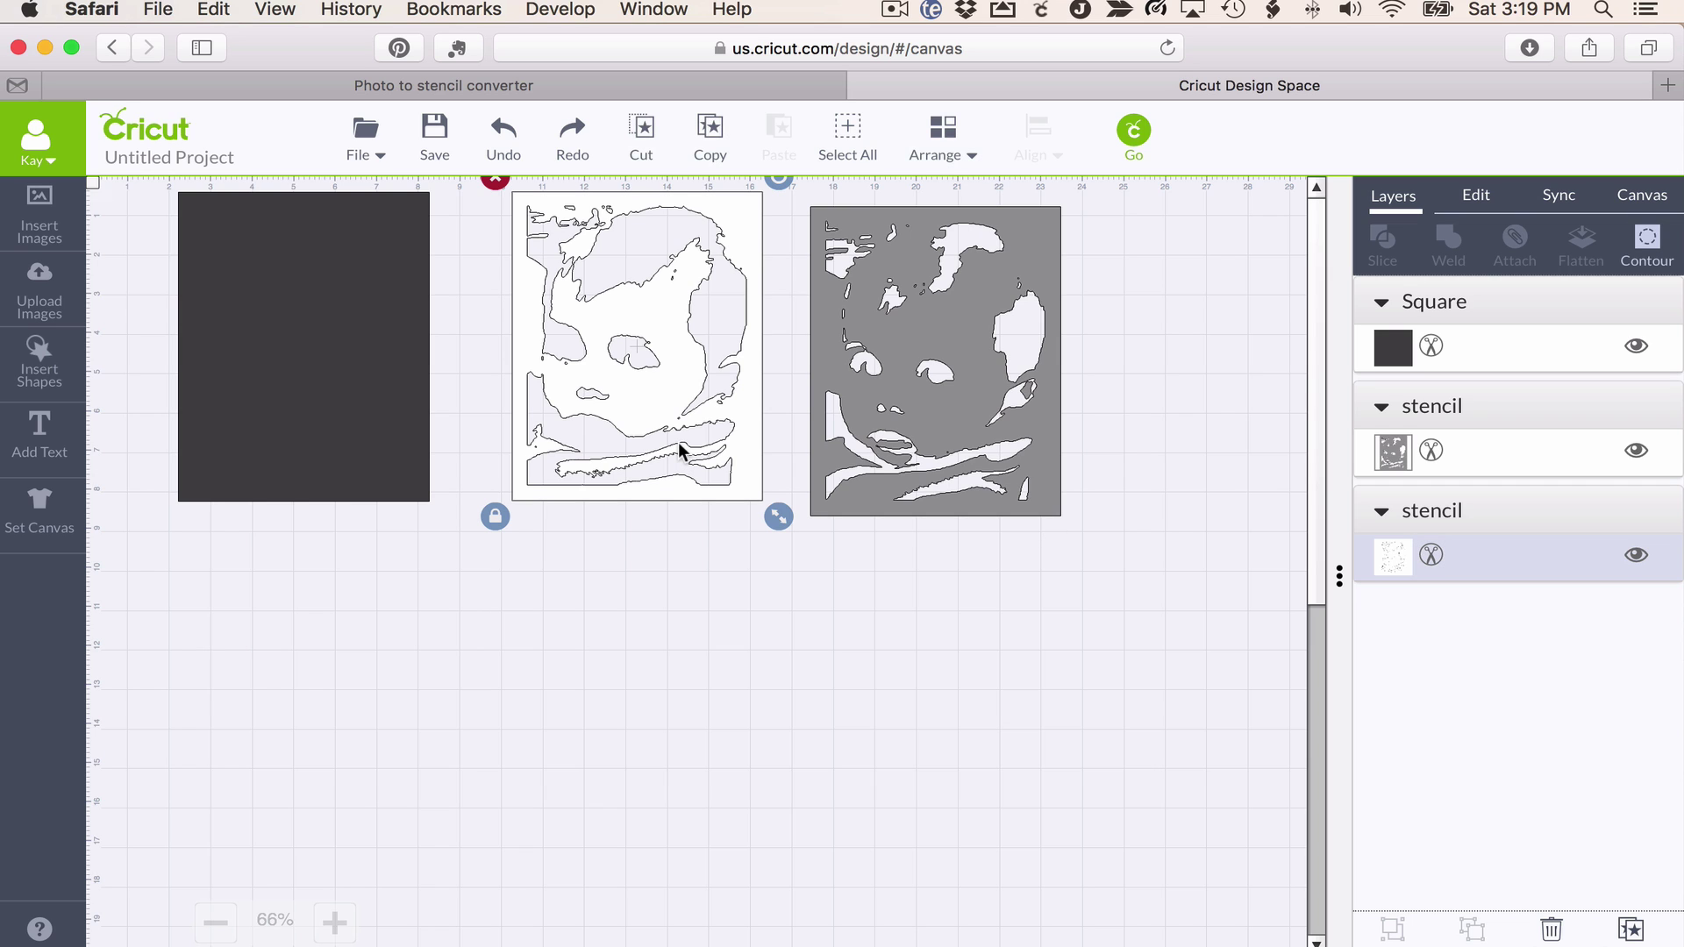
{"action": "left_click", "coordinate": [930, 151]}
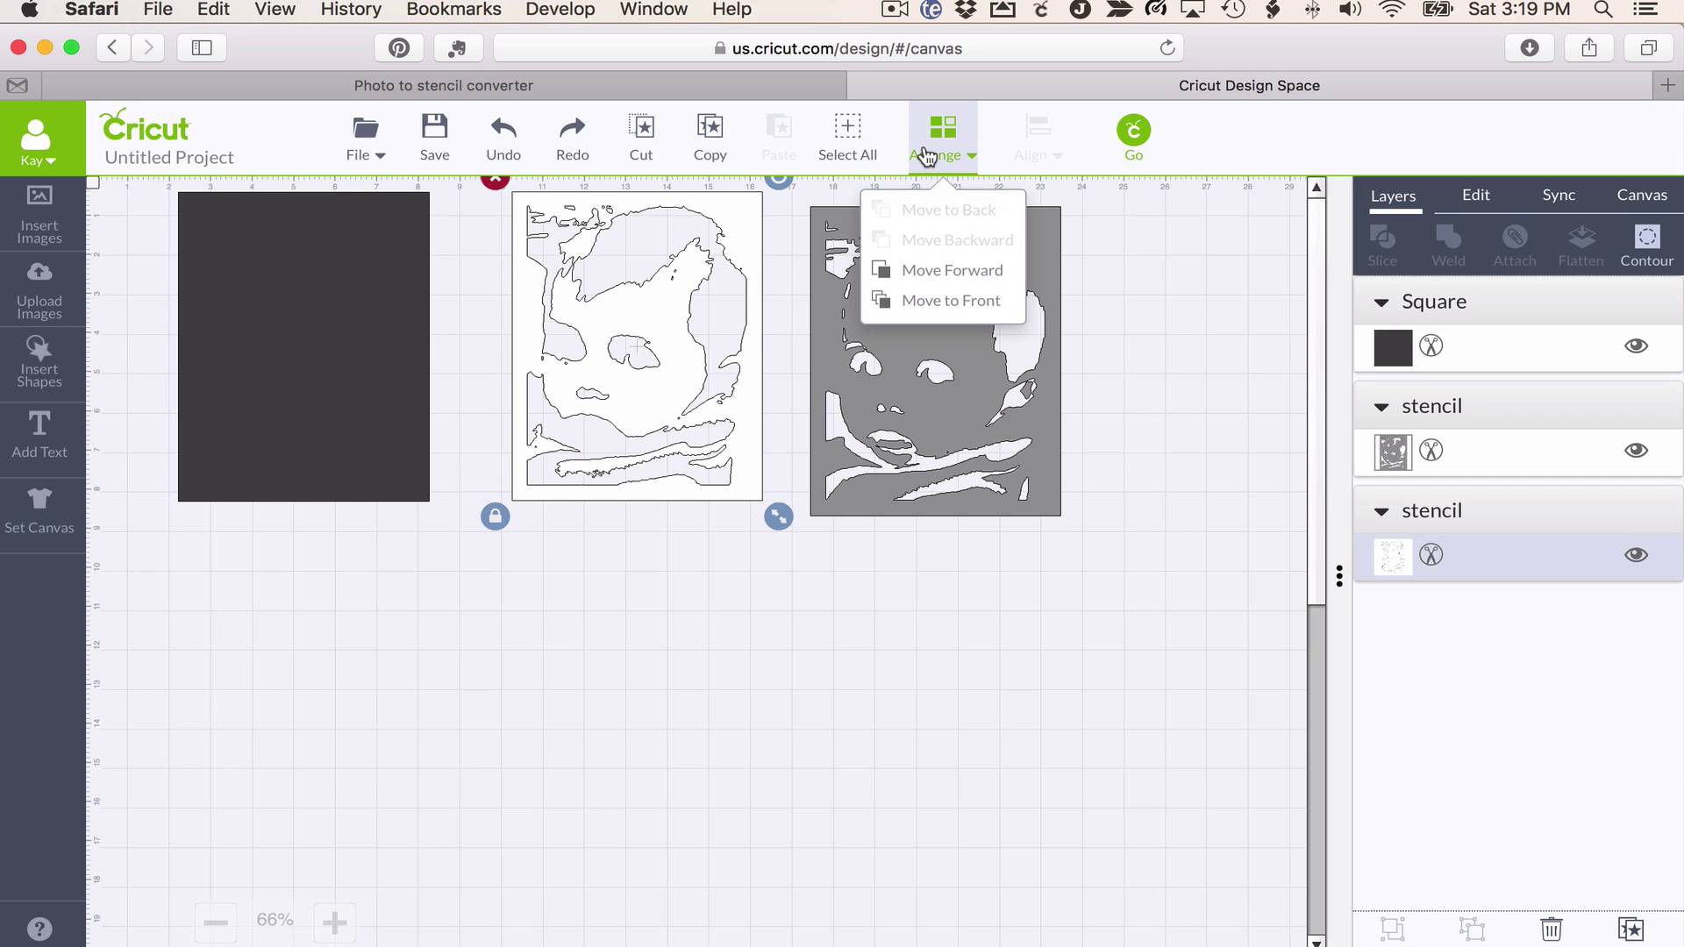
{"action": "left_click", "coordinate": [936, 272]}
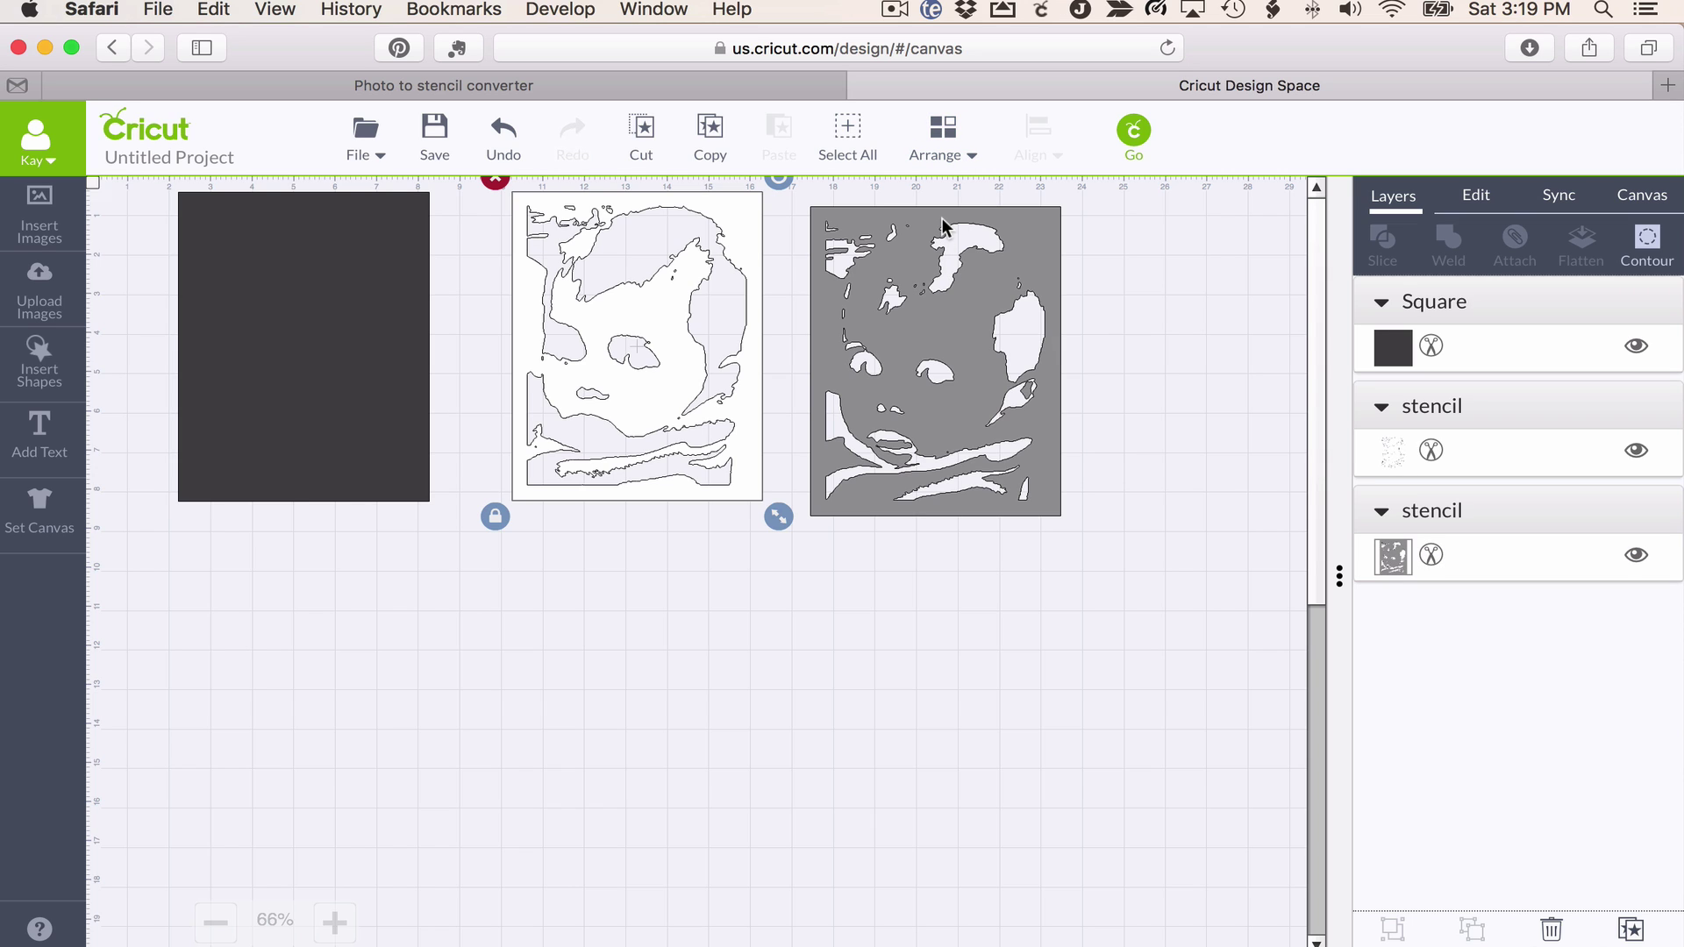
{"action": "left_click", "coordinate": [1487, 347]}
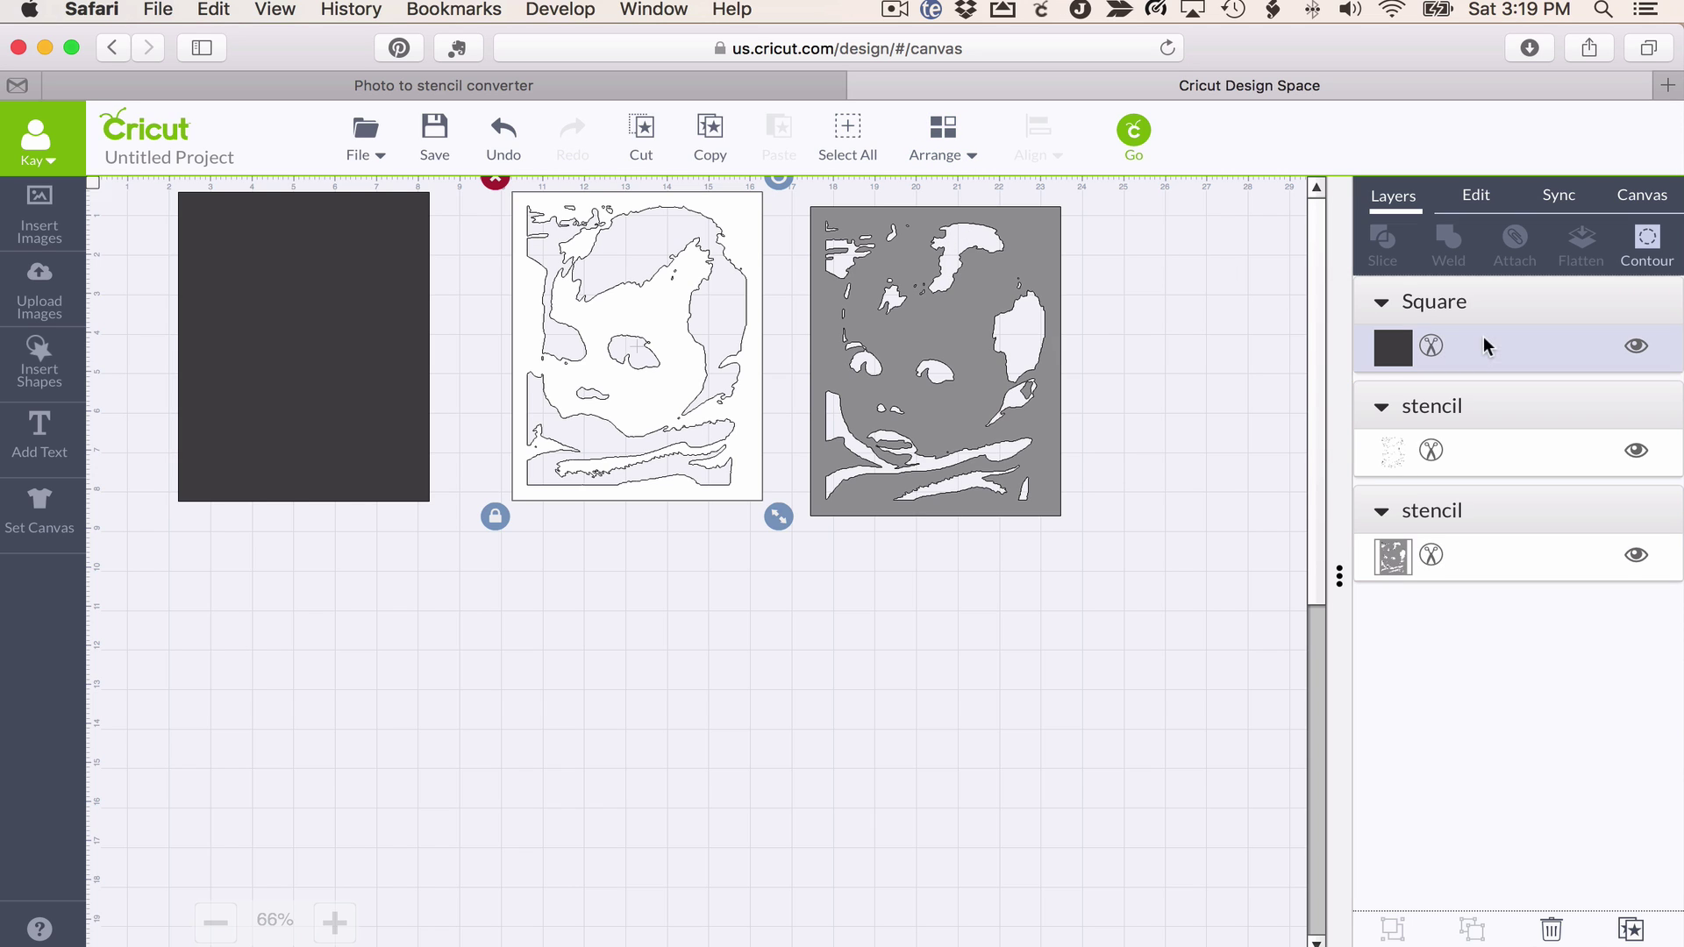
{"action": "left_click", "coordinate": [940, 140]}
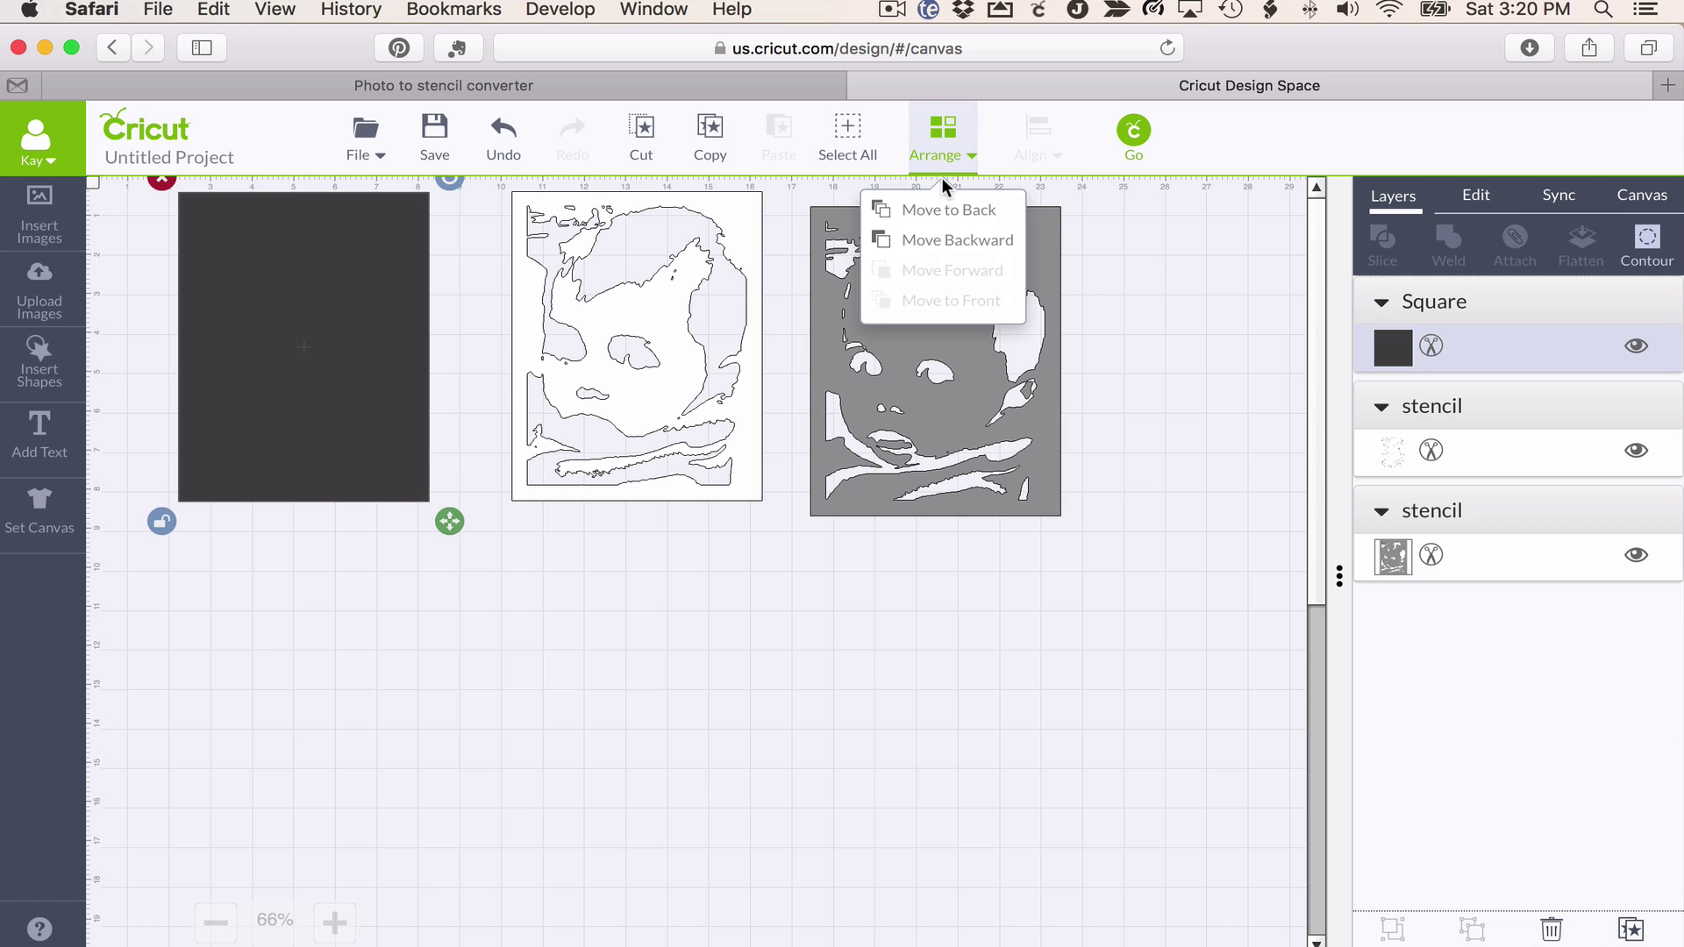
{"action": "left_click", "coordinate": [940, 216]}
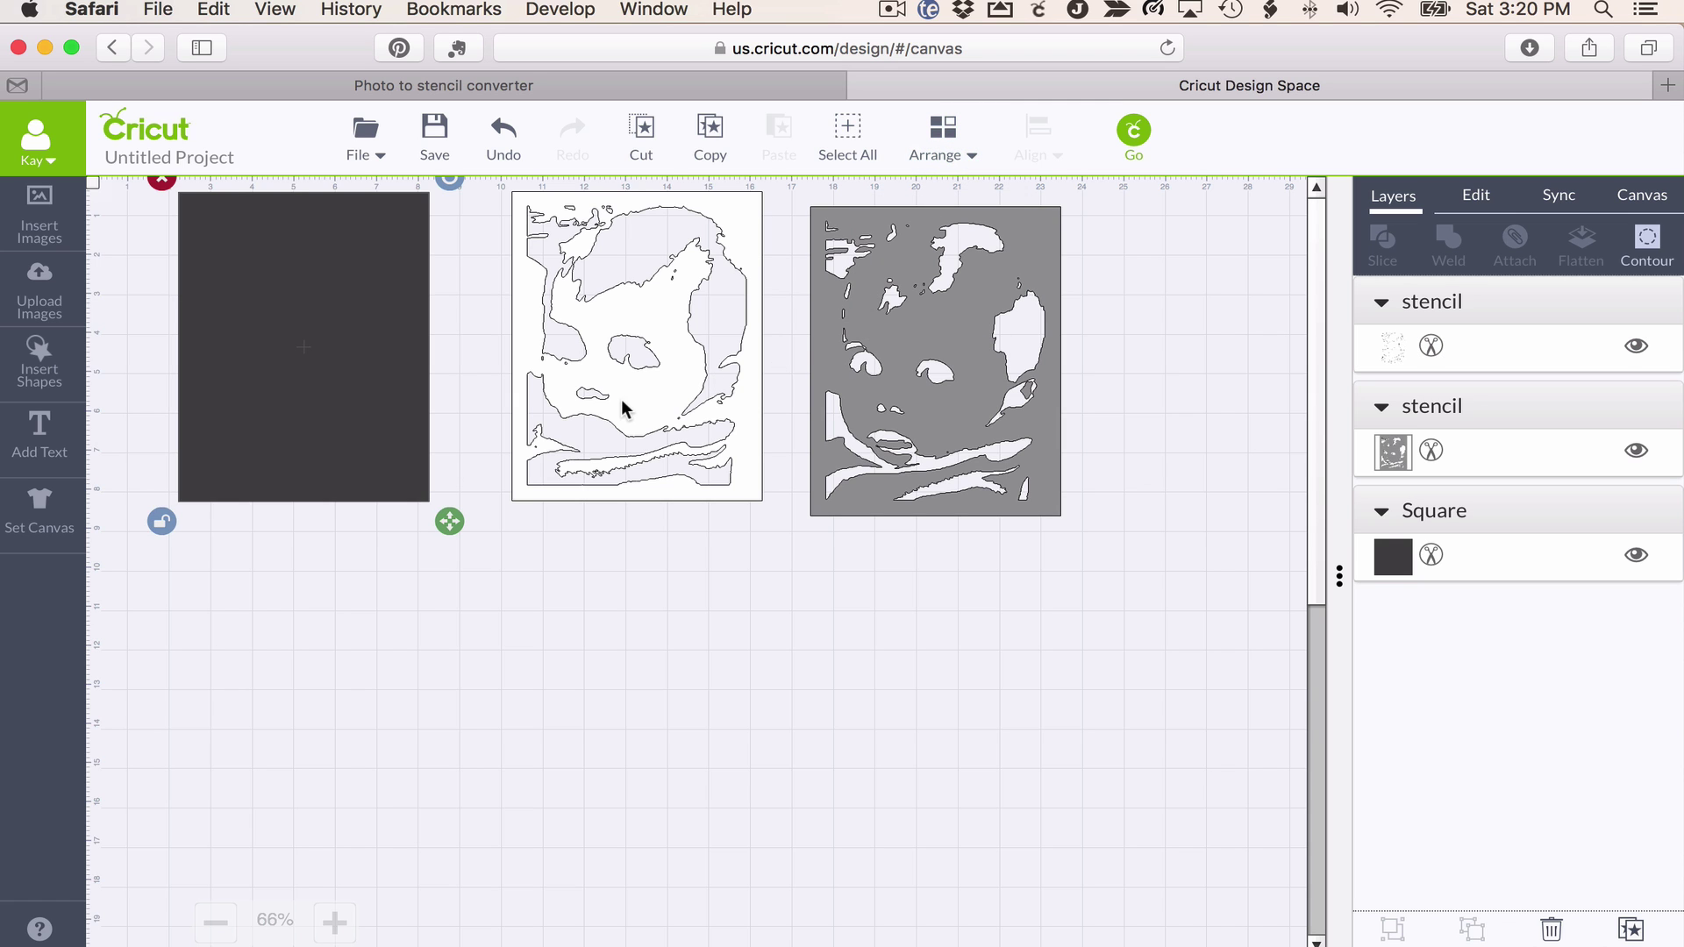
Stack the gray stencil layer on the dark square, place the white layer on top, and inspect the composite at 100% zoom
{"action": "left_click_drag", "start_coordinate": [933, 421], "coordinate": [302, 410]}
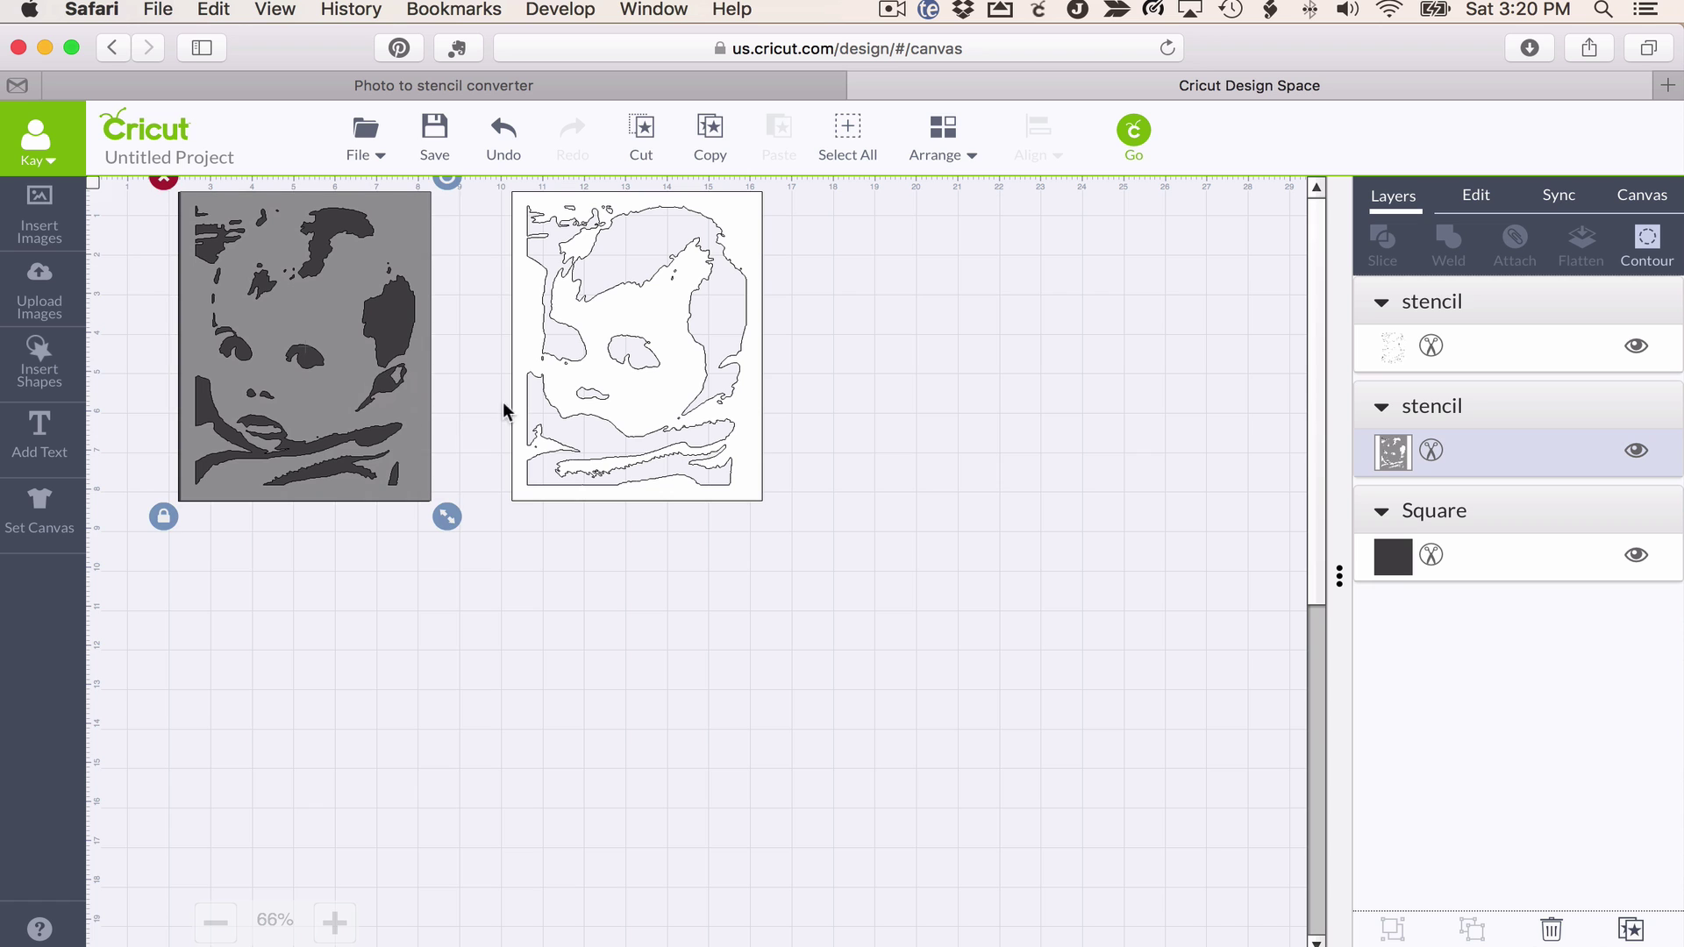
{"action": "left_click_drag", "start_coordinate": [629, 414], "coordinate": [292, 414]}
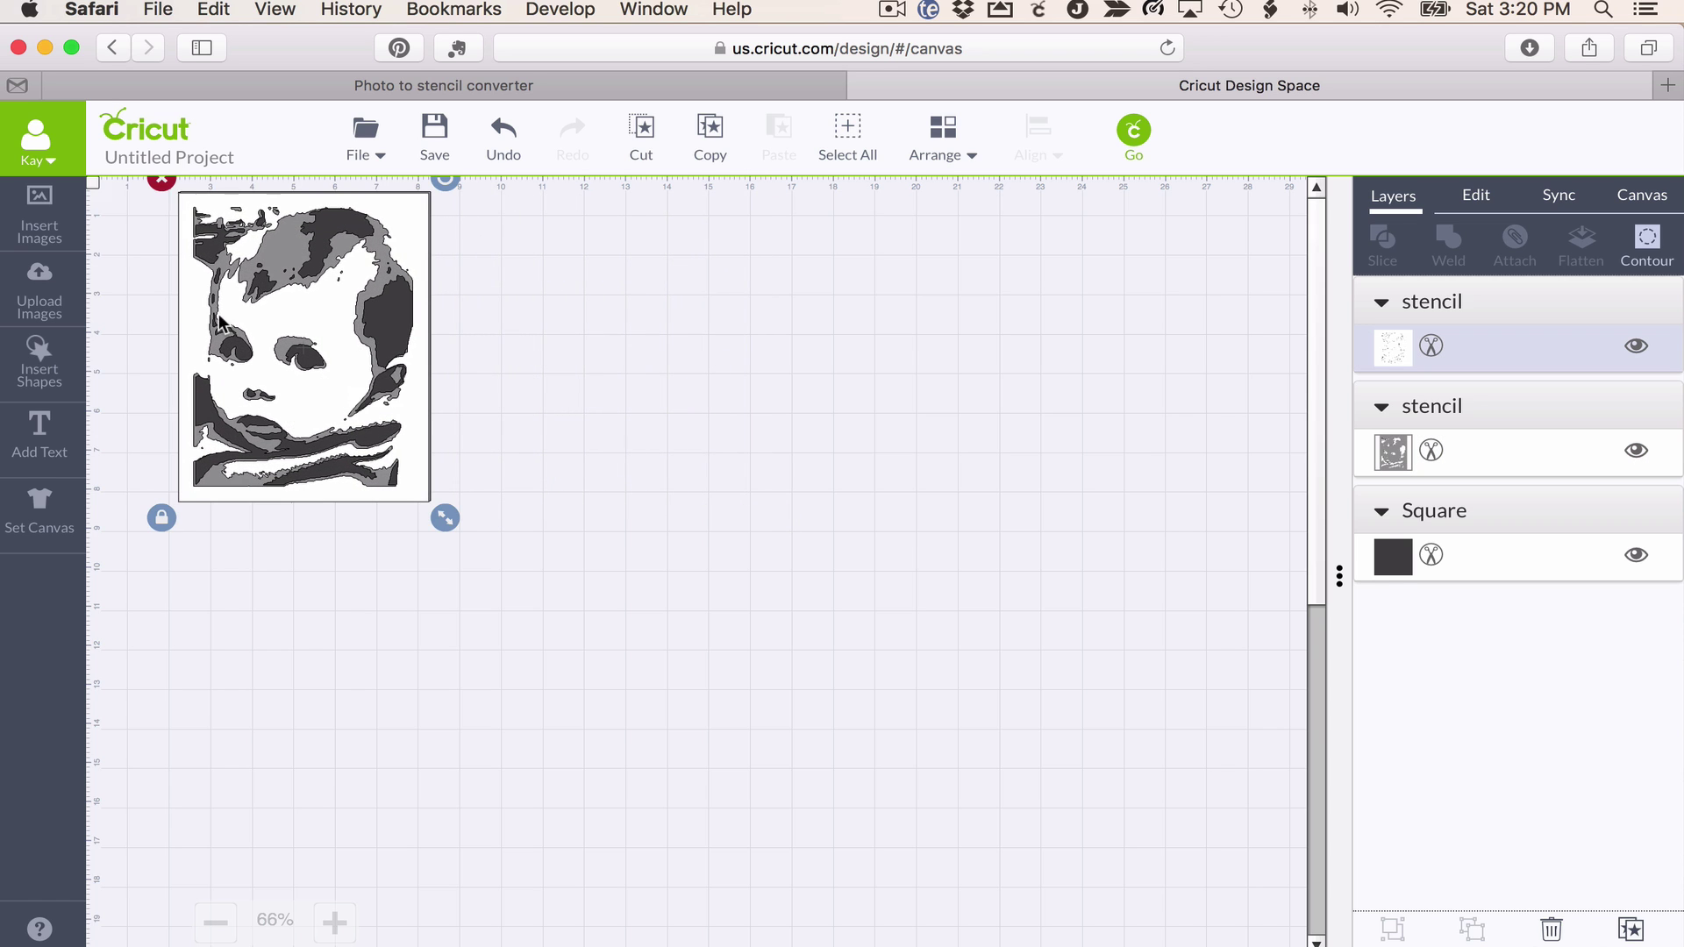
{"action": "left_click", "coordinate": [564, 576]}
{"action": "left_click", "coordinate": [326, 926]}
{"action": "left_click", "coordinate": [327, 926]}
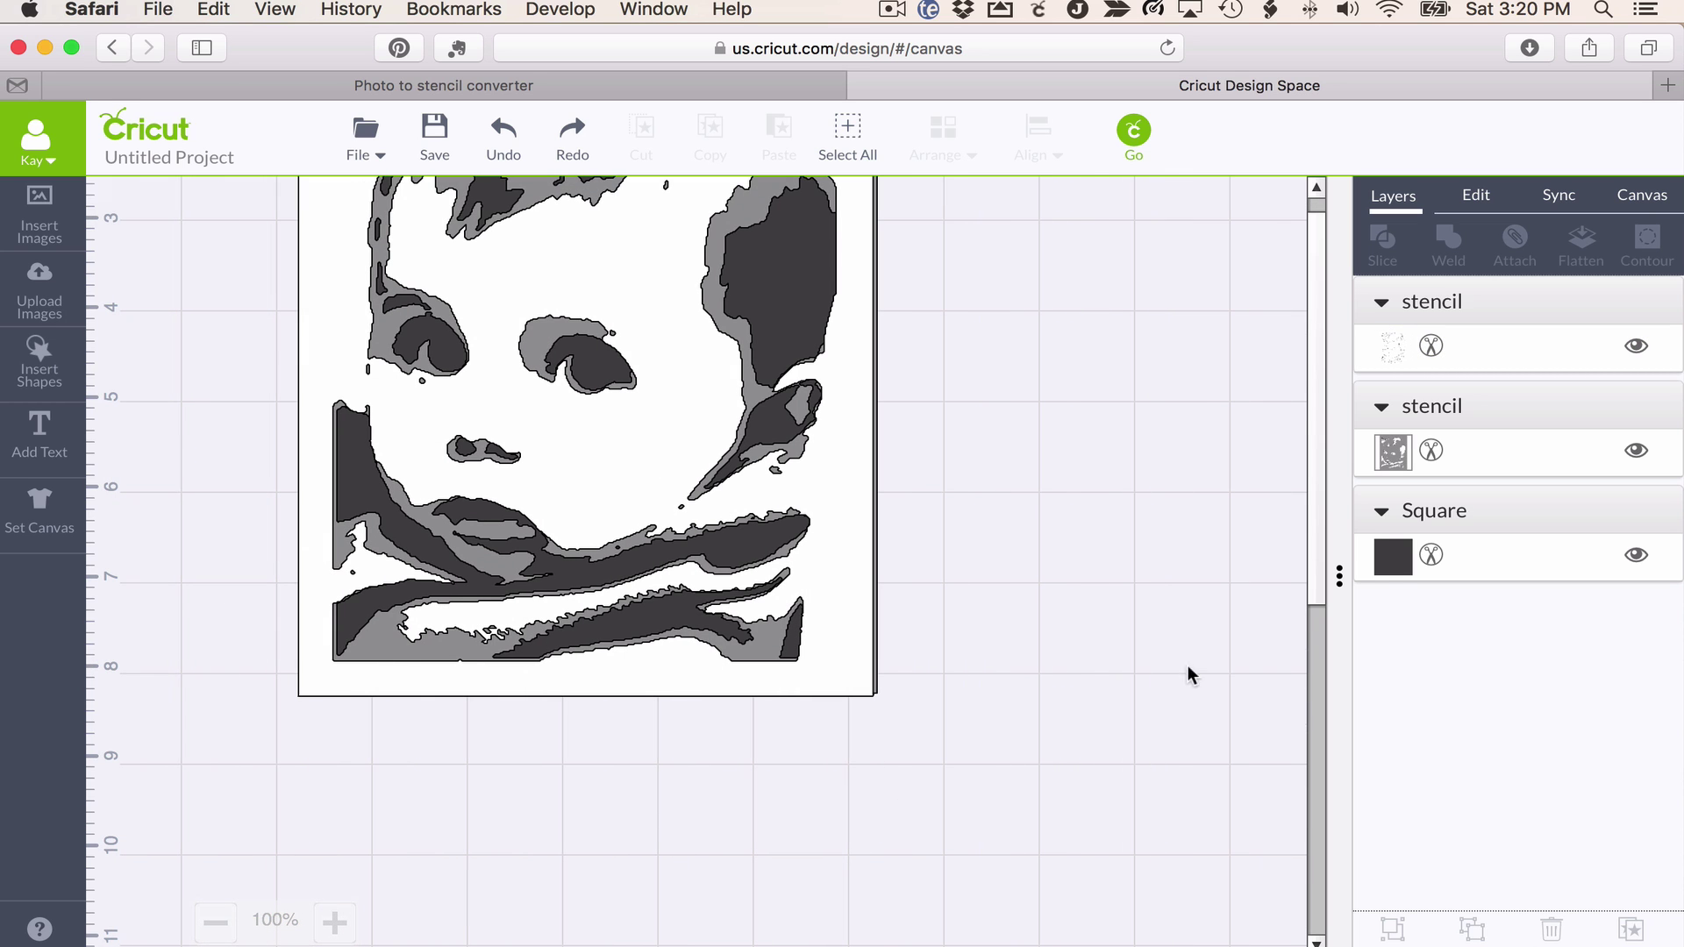
{"action": "left_click_drag", "start_coordinate": [1313, 521], "coordinate": [1312, 462]}
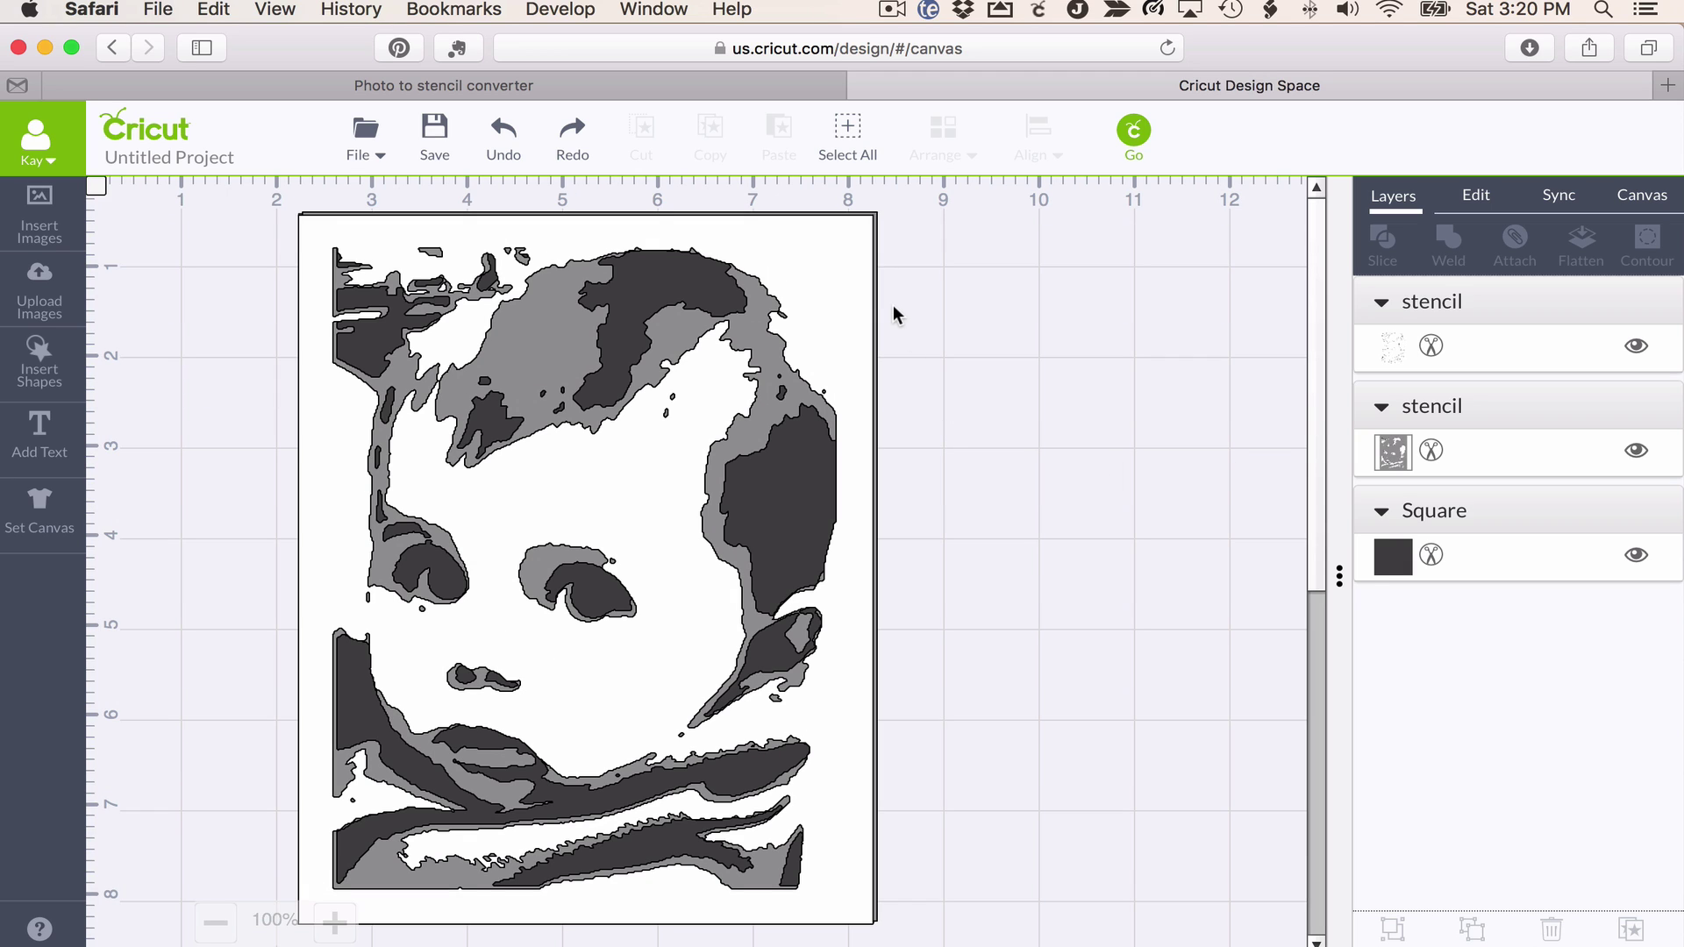
Review the cutting mats of all three layers, close the mat preview and switch to the Photo2Stencil page
{"action": "left_click", "coordinate": [1131, 133]}
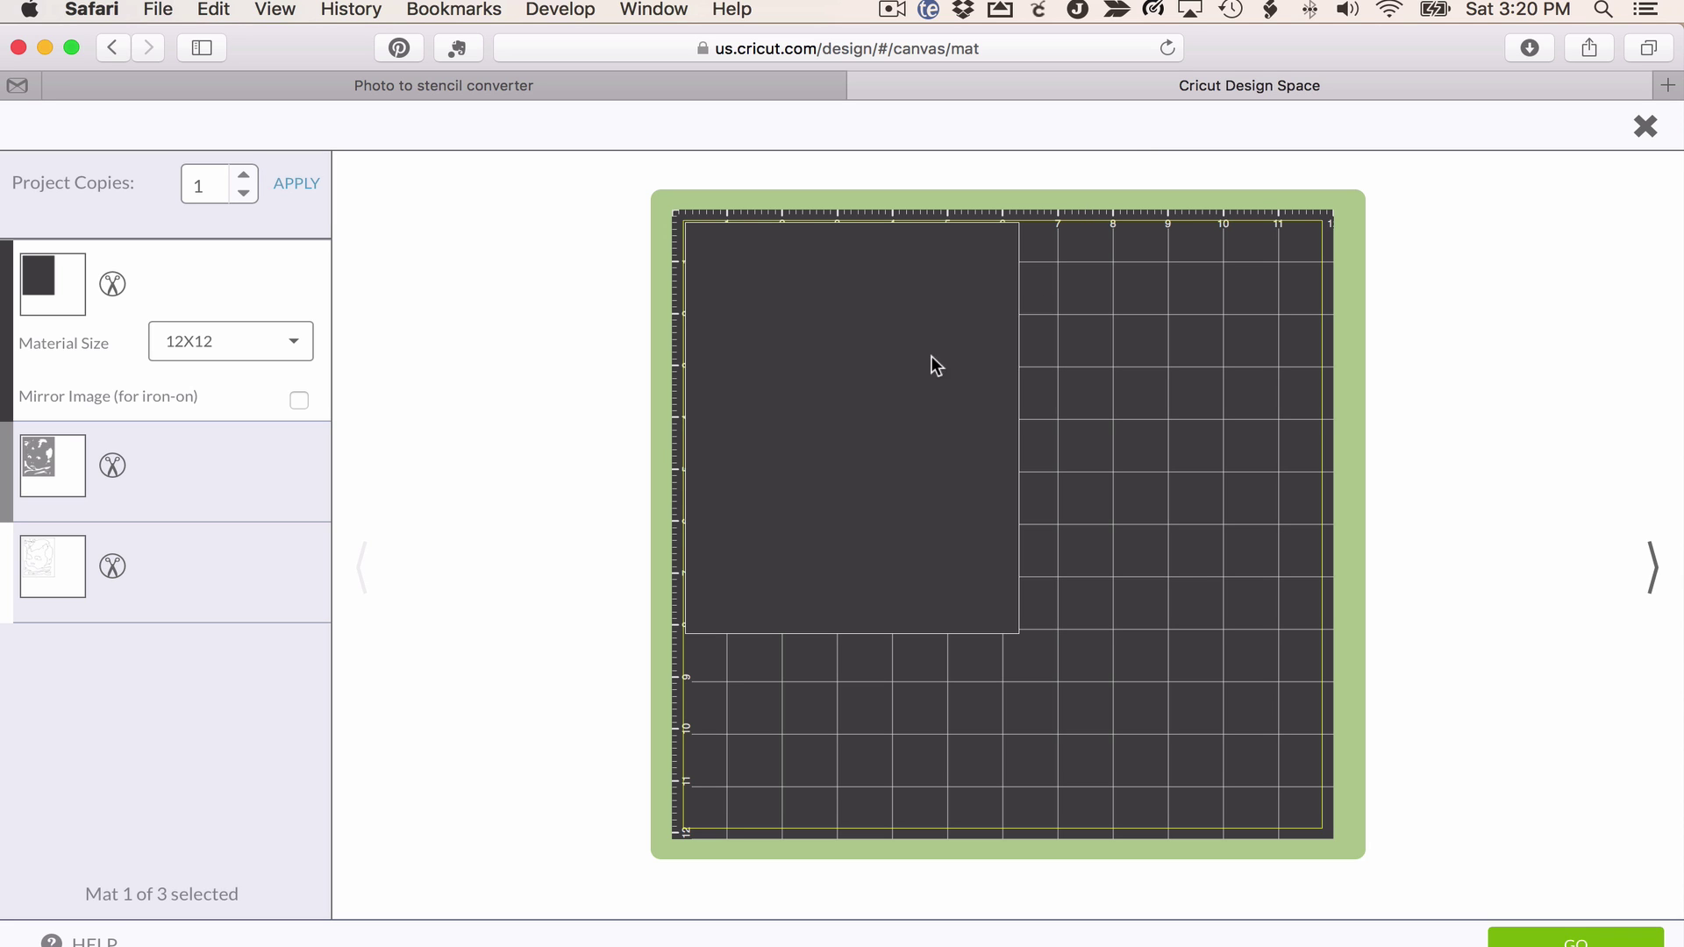
{"action": "left_click", "coordinate": [217, 478]}
{"action": "left_click", "coordinate": [207, 556]}
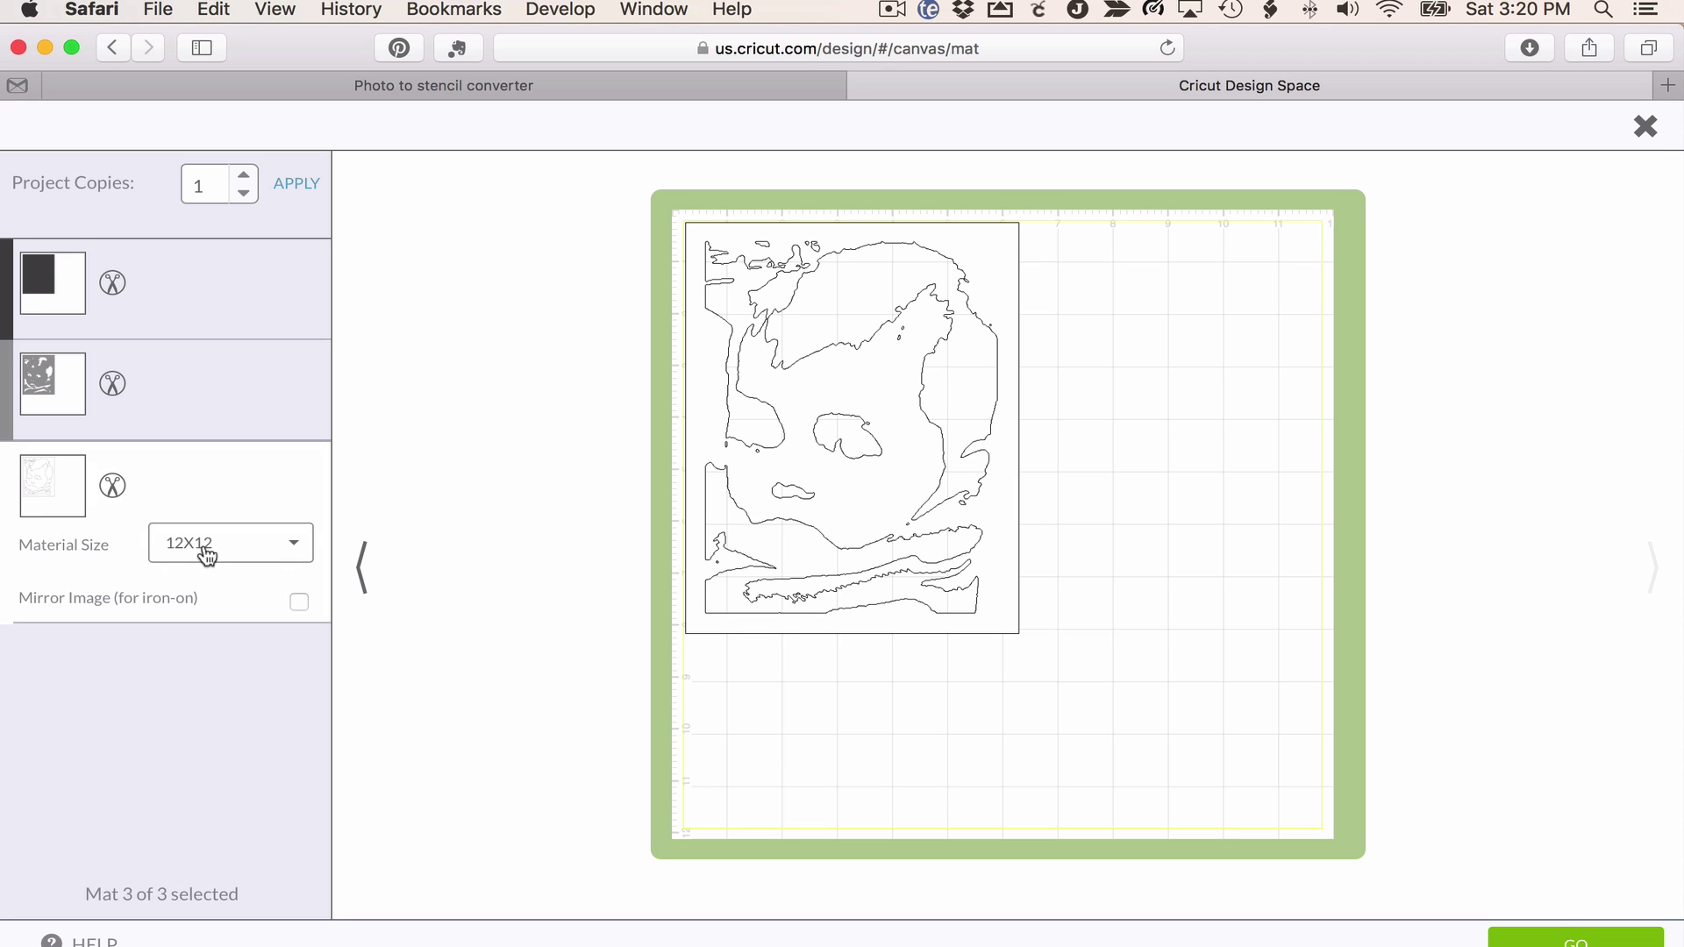
{"action": "left_click", "coordinate": [1645, 128]}
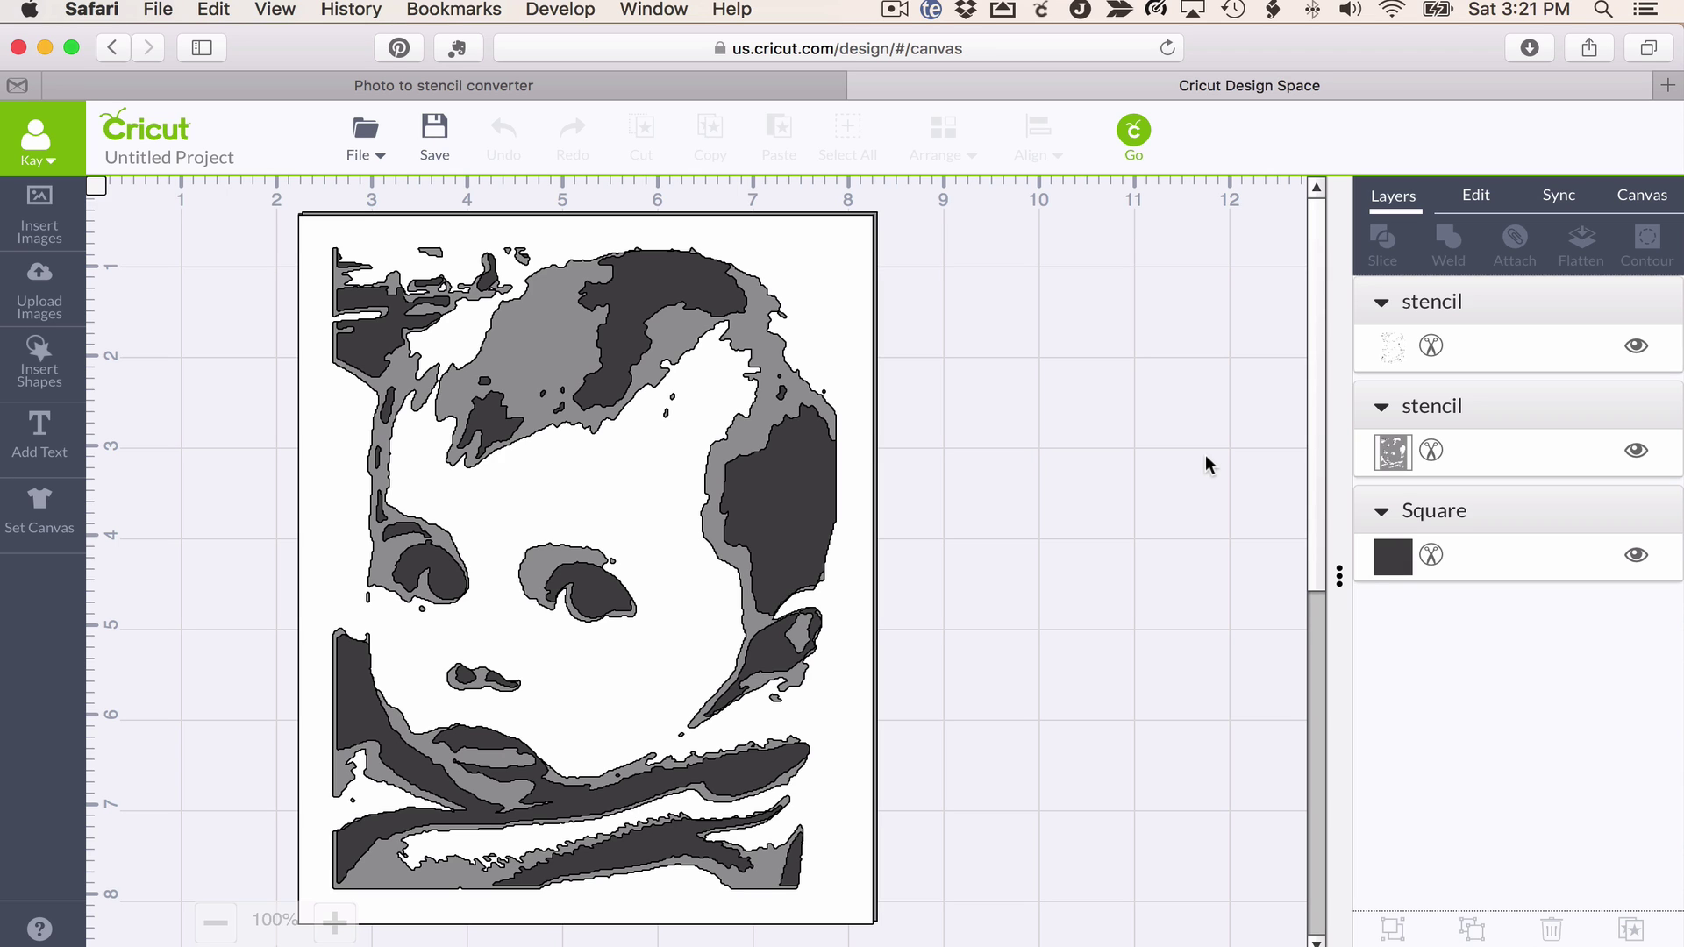
{"action": "left_click", "coordinate": [621, 91]}
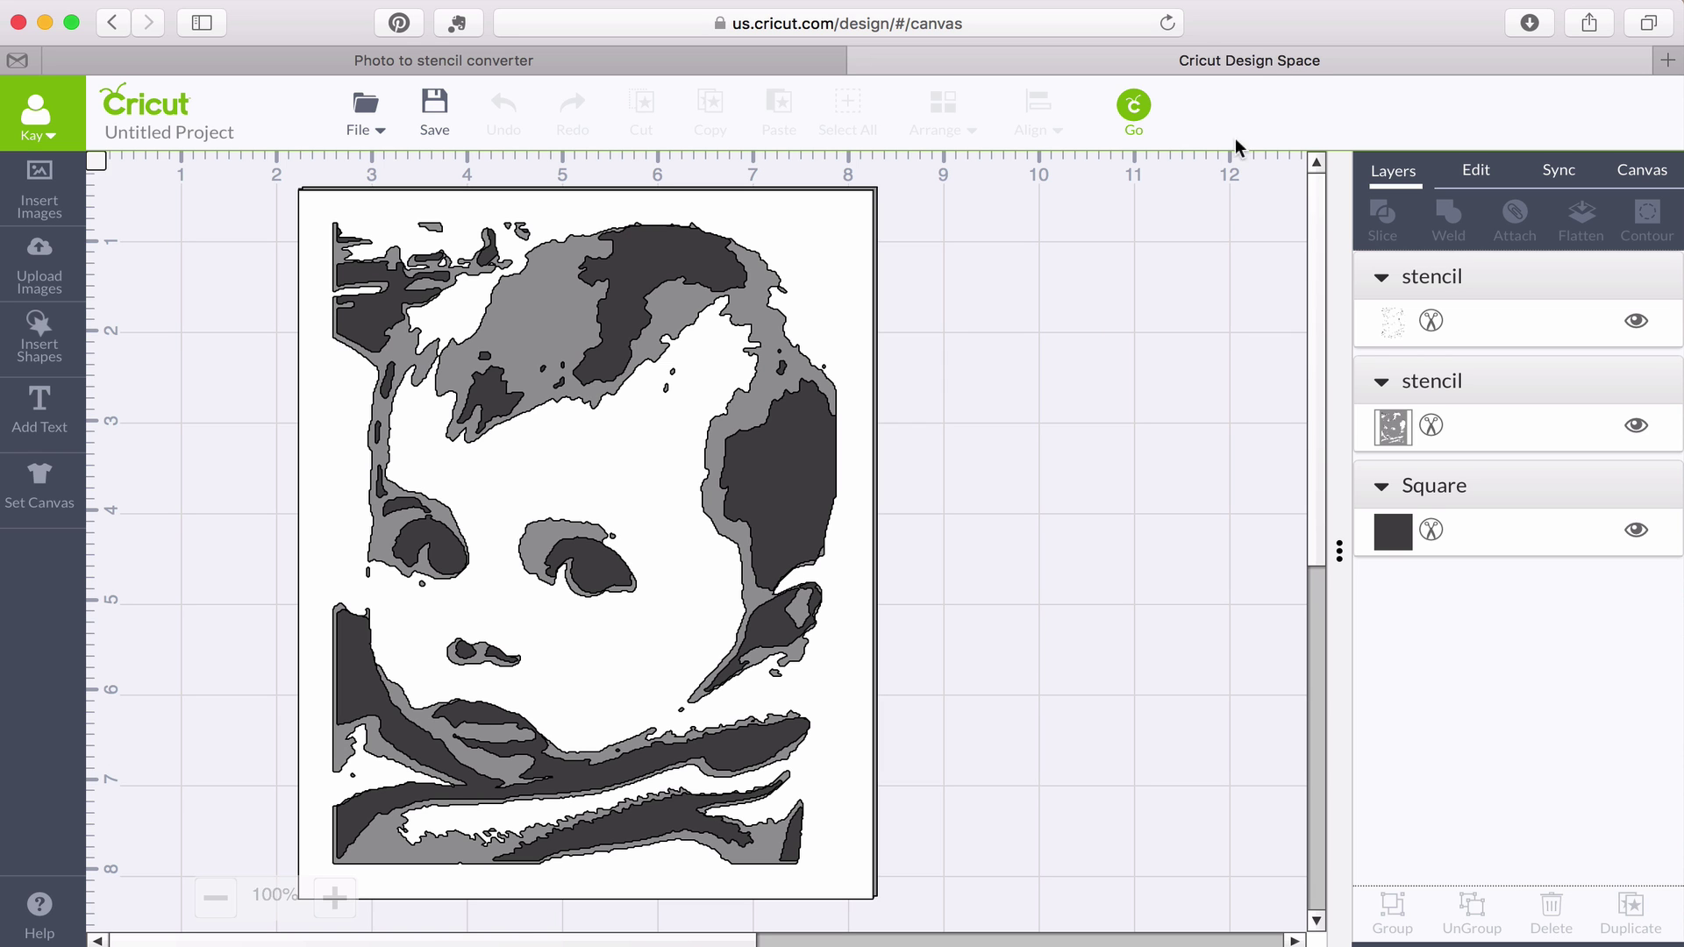
Align the gray stencil layer exactly with the dark square in Cricut Design Space and place the white layer back squarely over both
{"action": "left_click_drag", "start_coordinate": [847, 273], "coordinate": [1345, 289]}
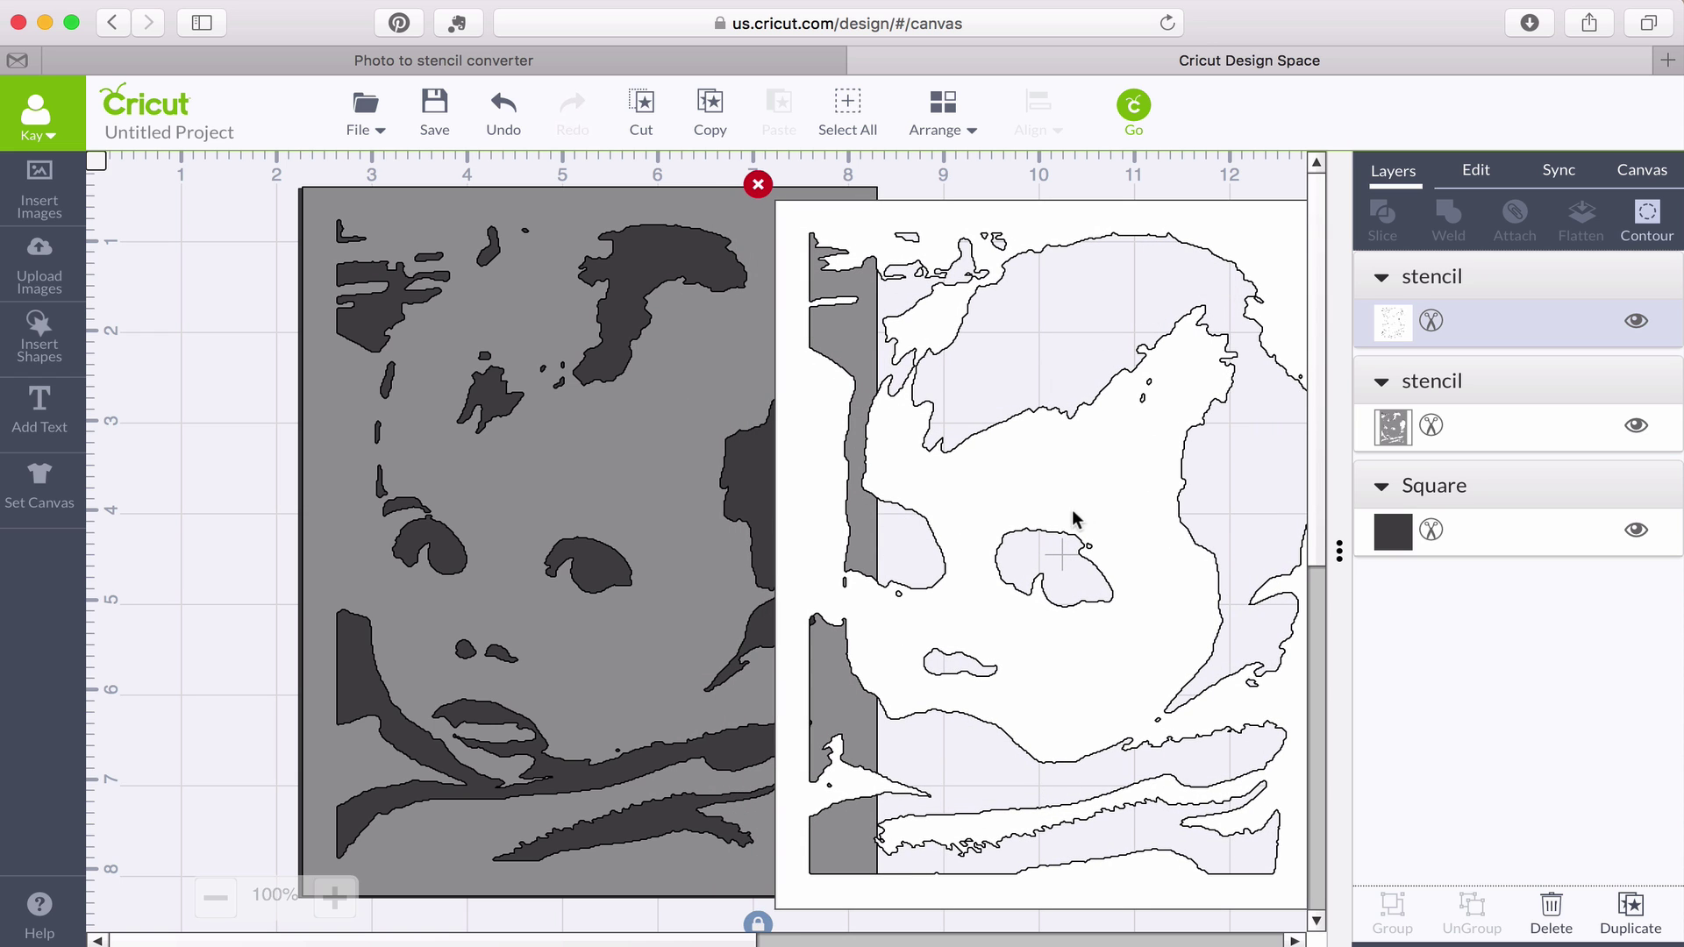
{"action": "mouse_move", "coordinate": [688, 495]}
{"action": "left_mouse_down"}
{"action": "mouse_move", "coordinate": [555, 480]}
{"action": "mouse_move", "coordinate": [669, 478]}
{"action": "left_mouse_up"}
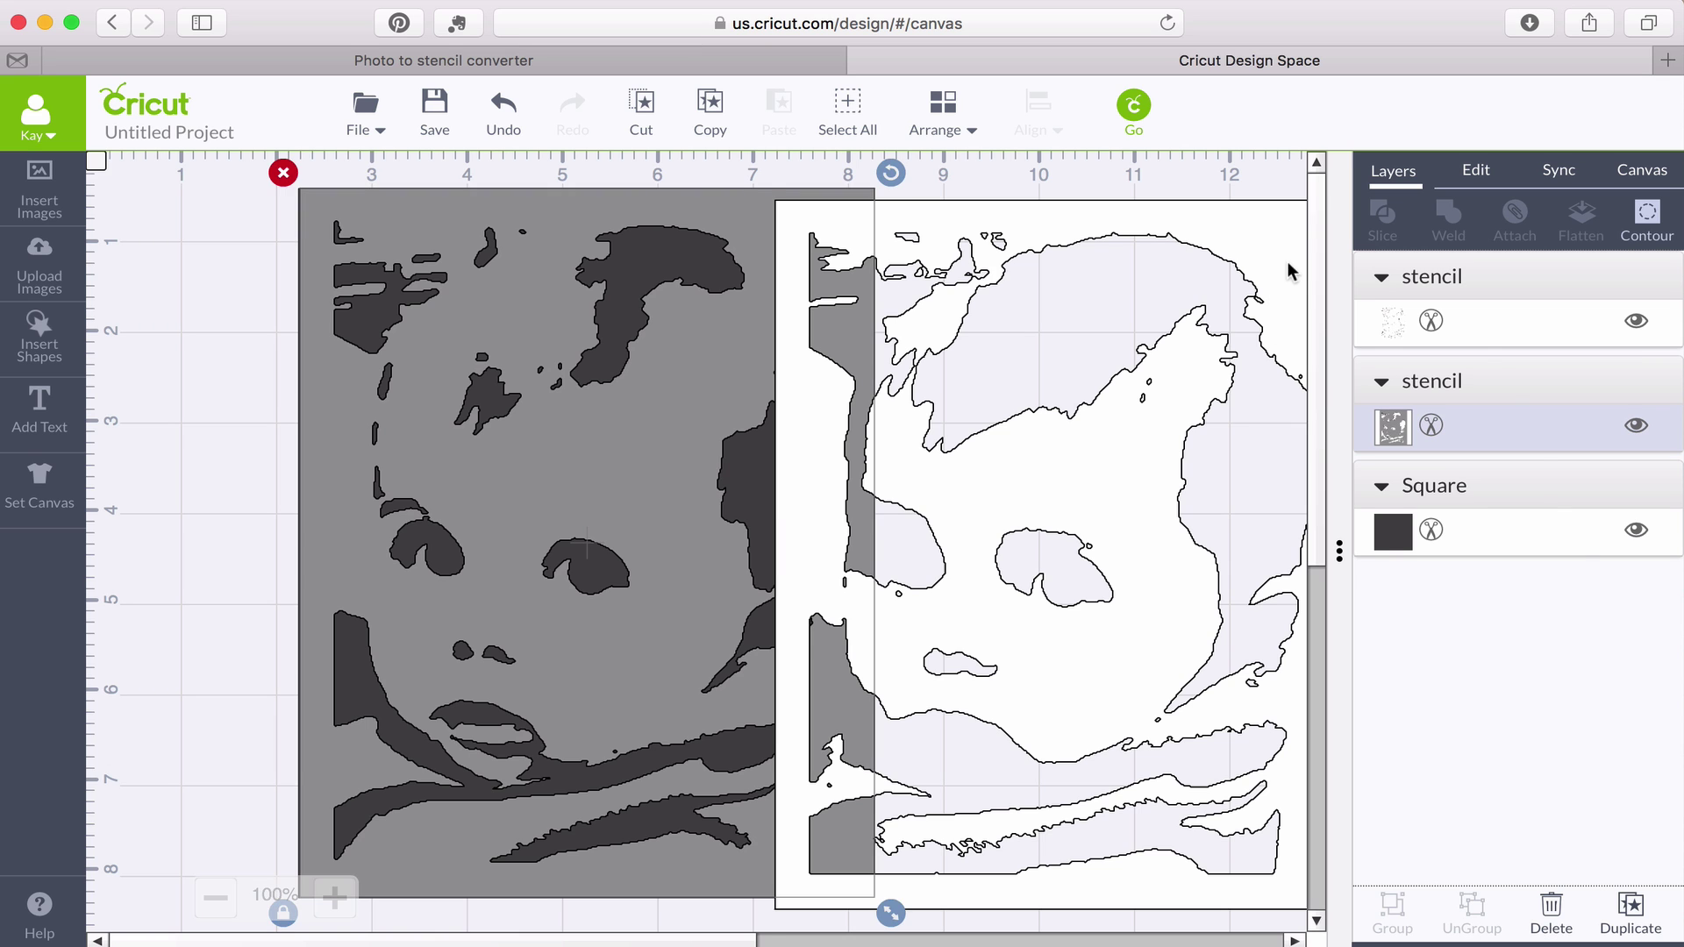
{"action": "left_click_drag", "start_coordinate": [1287, 263], "coordinate": [807, 259]}
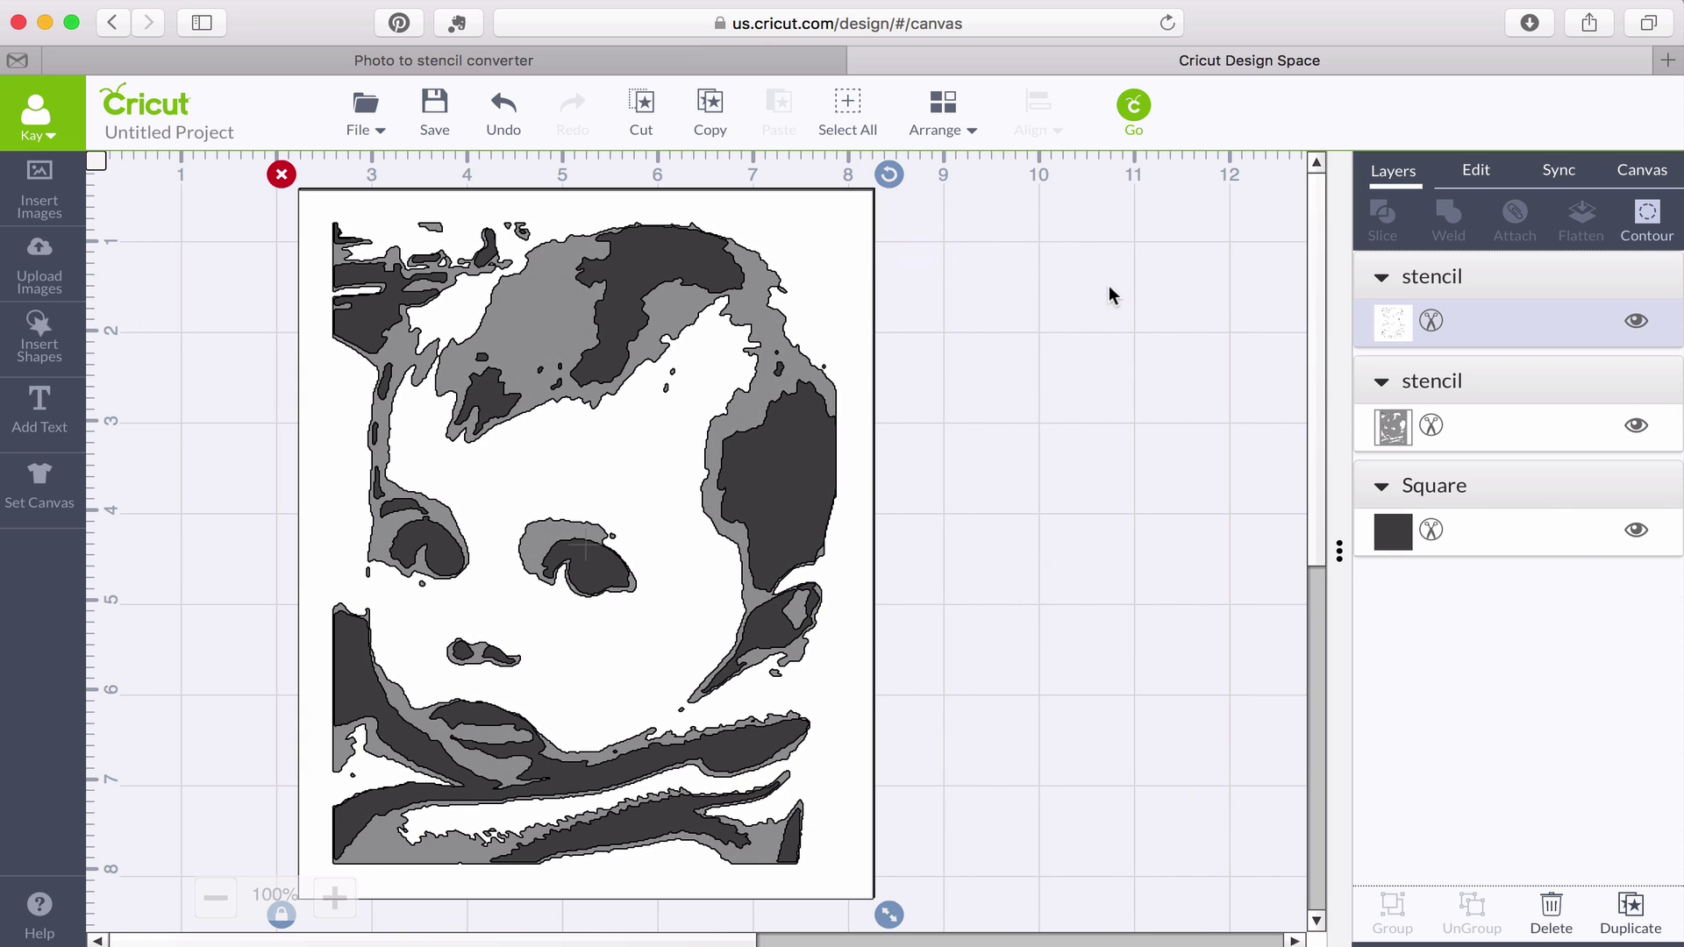